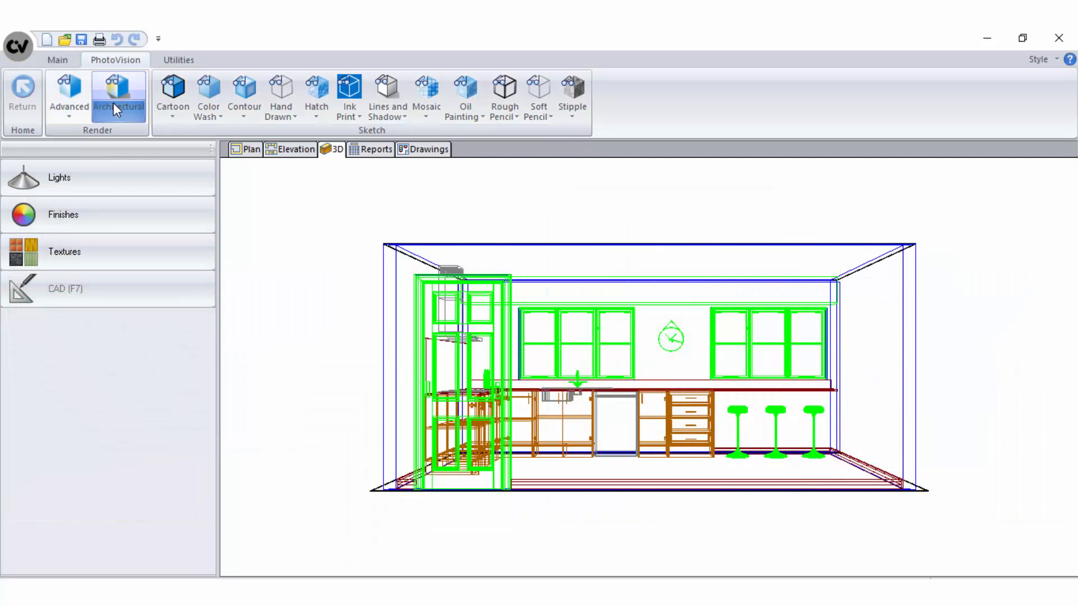
- Render the 3D kitchen view in Full Architectural mode
left_click(121, 116)
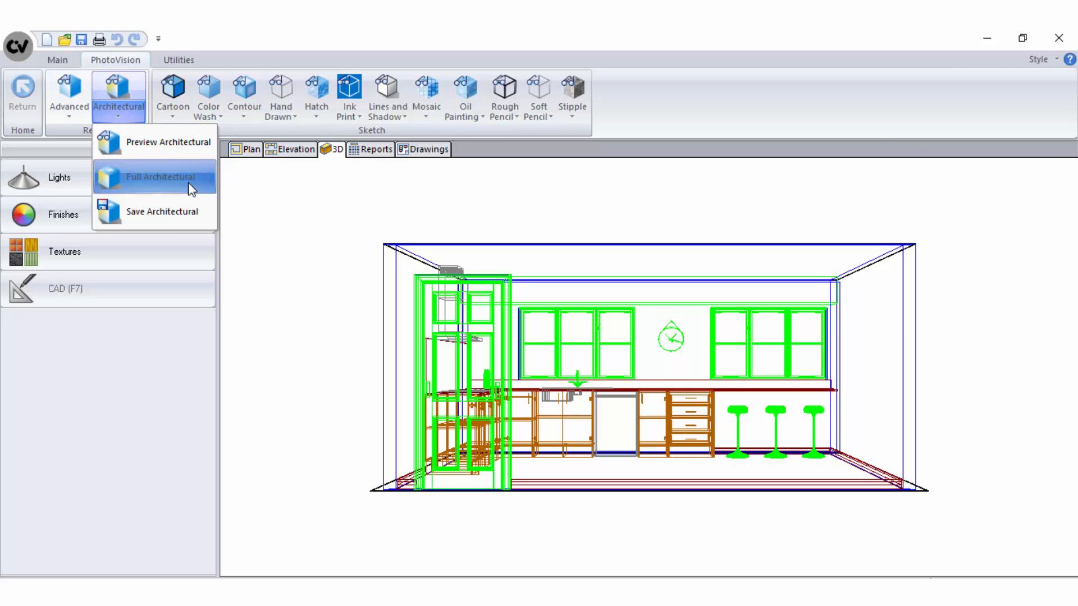
left_click(187, 183)
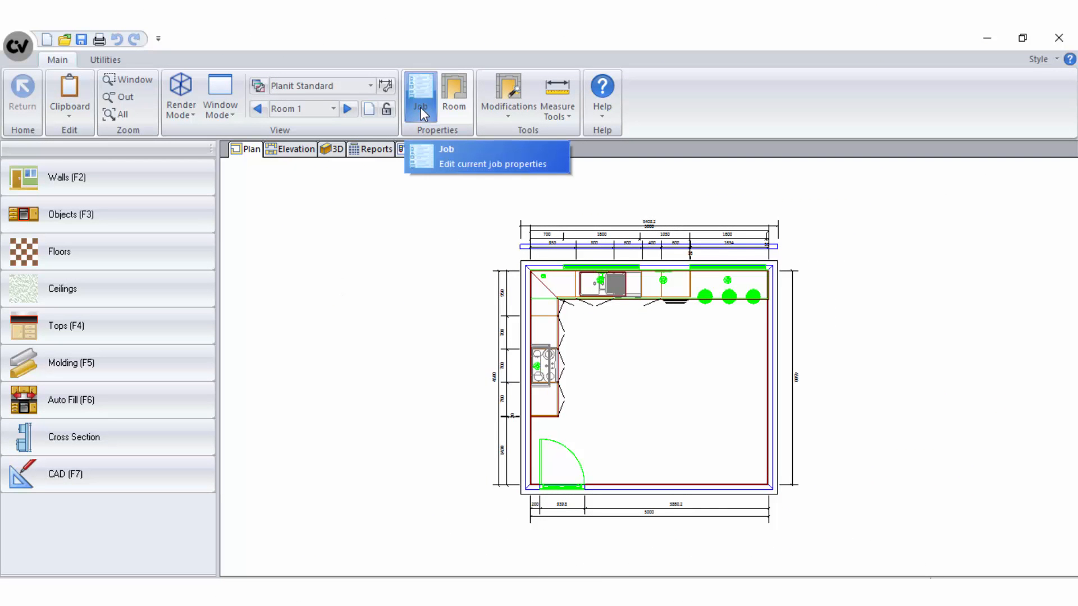
- Open the Room Properties and review the cabinet material schedules, cabinet doors and countertop materials
left_click(449, 109)
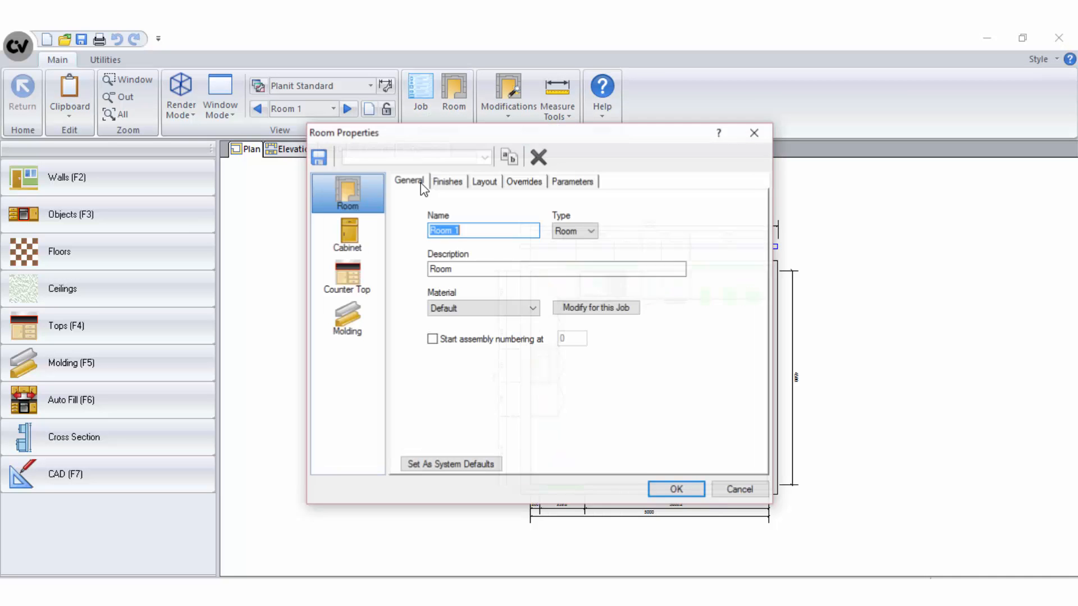
left_click(351, 231)
left_click(467, 180)
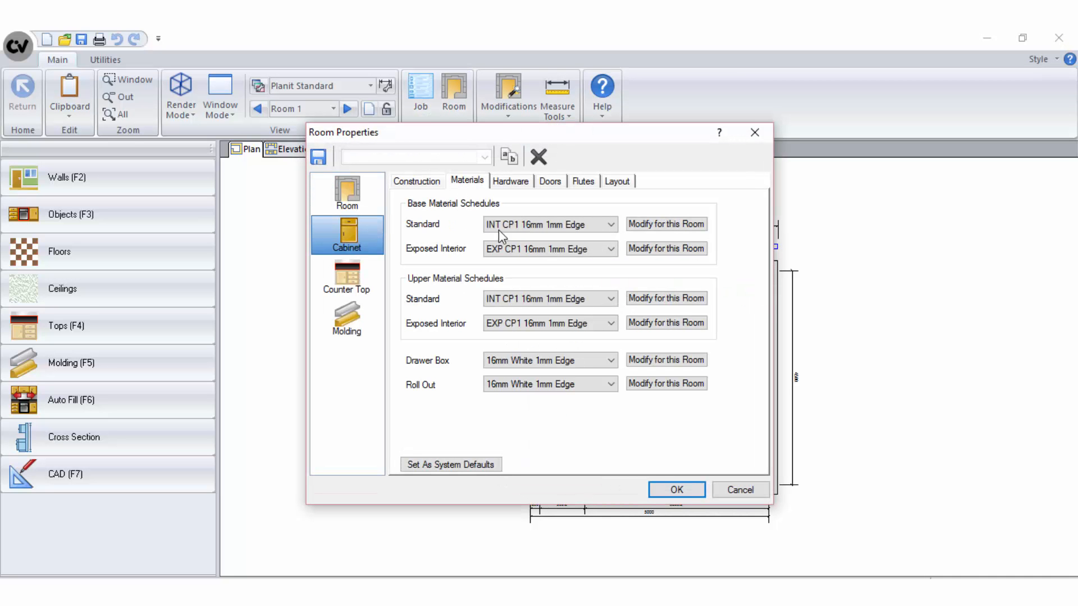
left_click(552, 181)
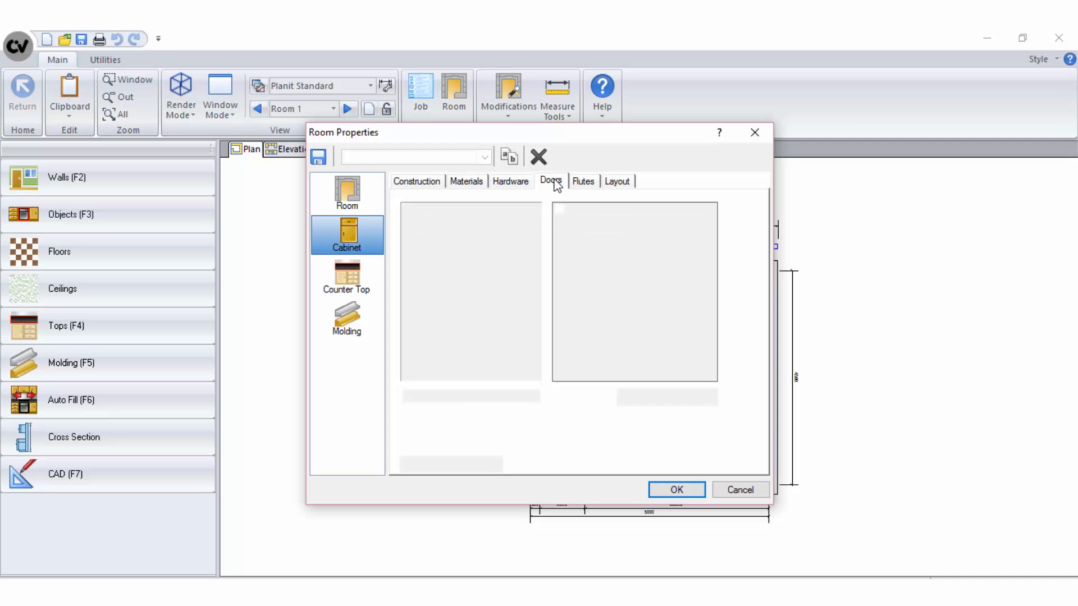
left_click(353, 271)
left_click(468, 180)
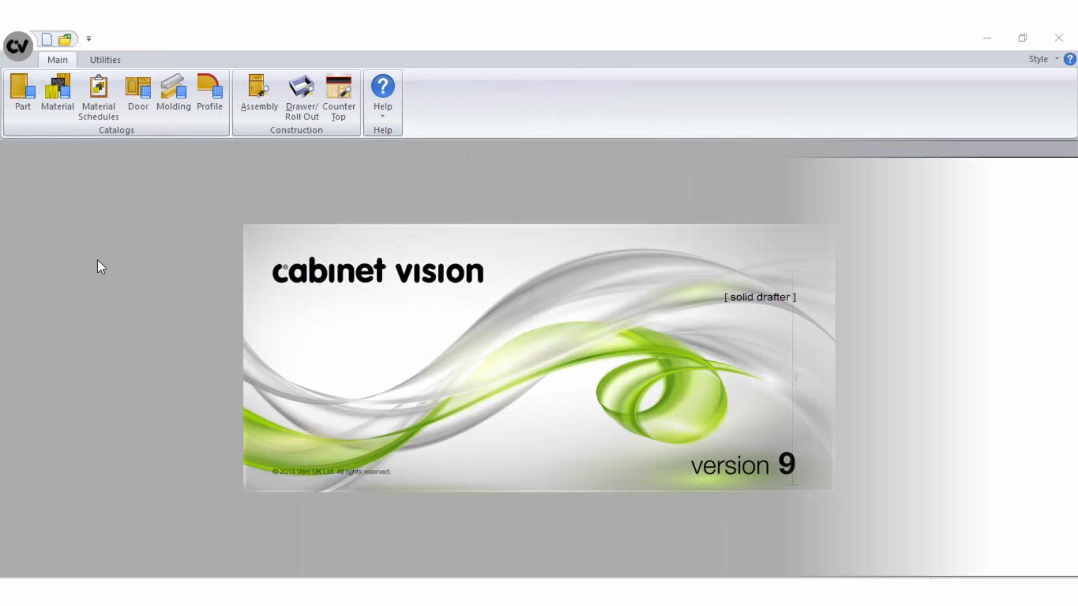
- Open the material schedules and display the part assignments of the Default Room schedule
left_click(59, 93)
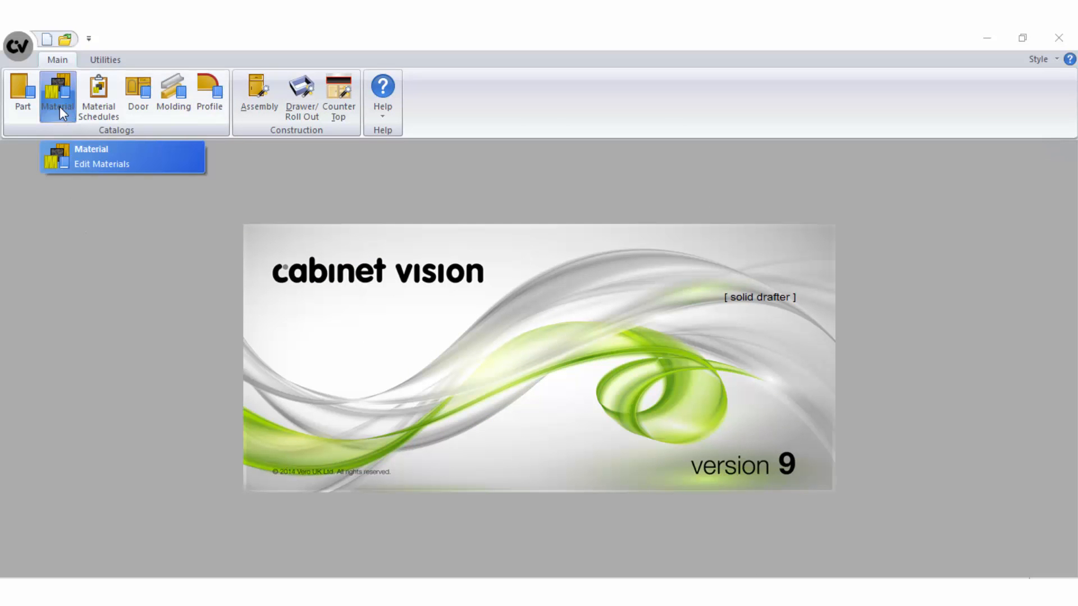
left_click(59, 93)
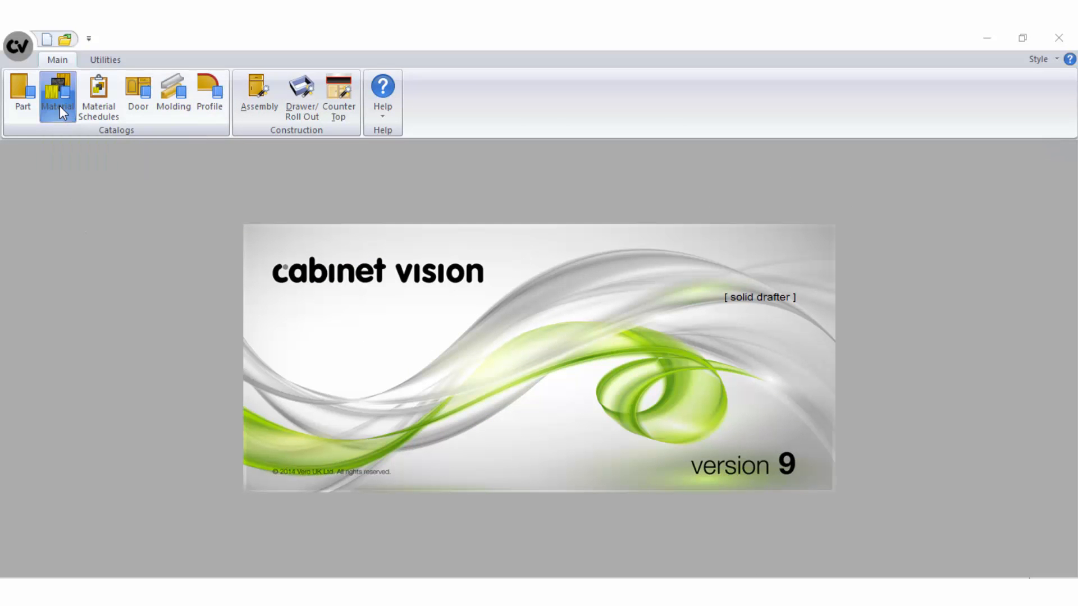
left_click(97, 112)
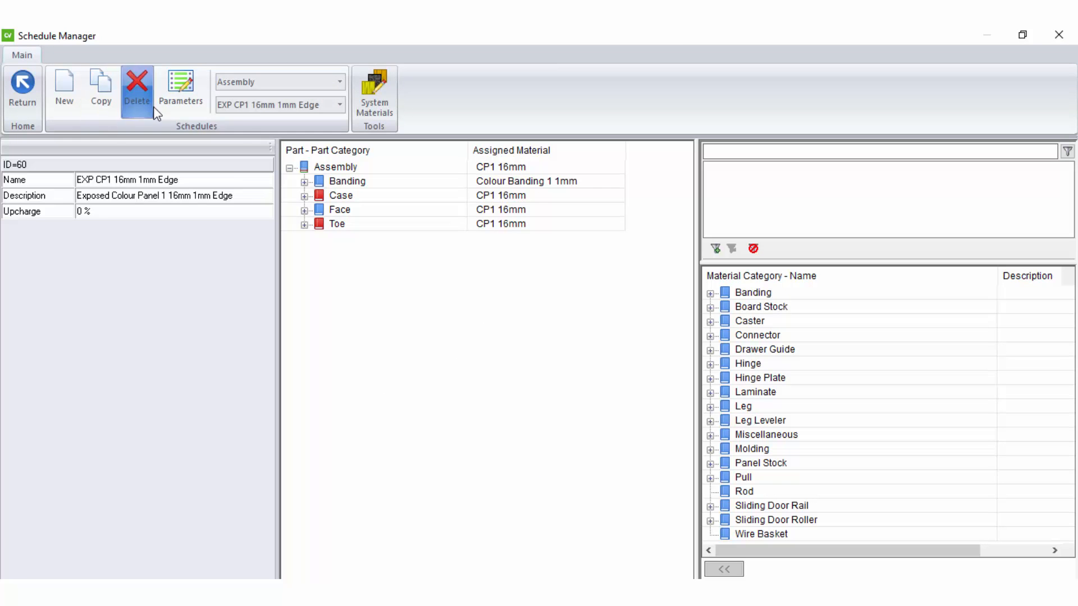
left_click(234, 87)
left_click(249, 257)
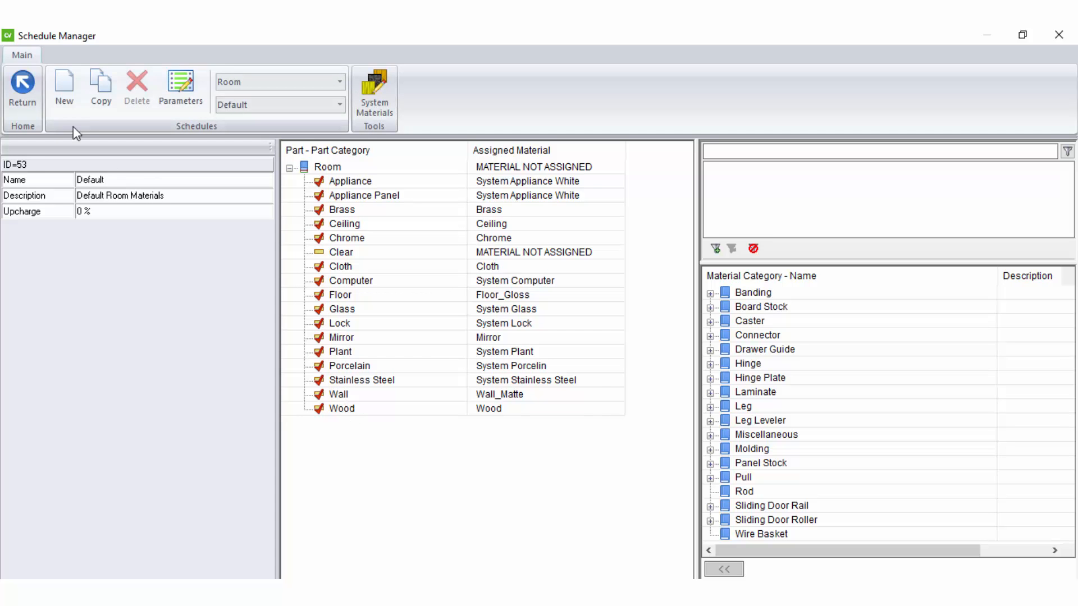
- Open the Material Manager and review the finishes, finish types and textures assigned to the Panel Stock materials
left_click(33, 99)
left_click(61, 104)
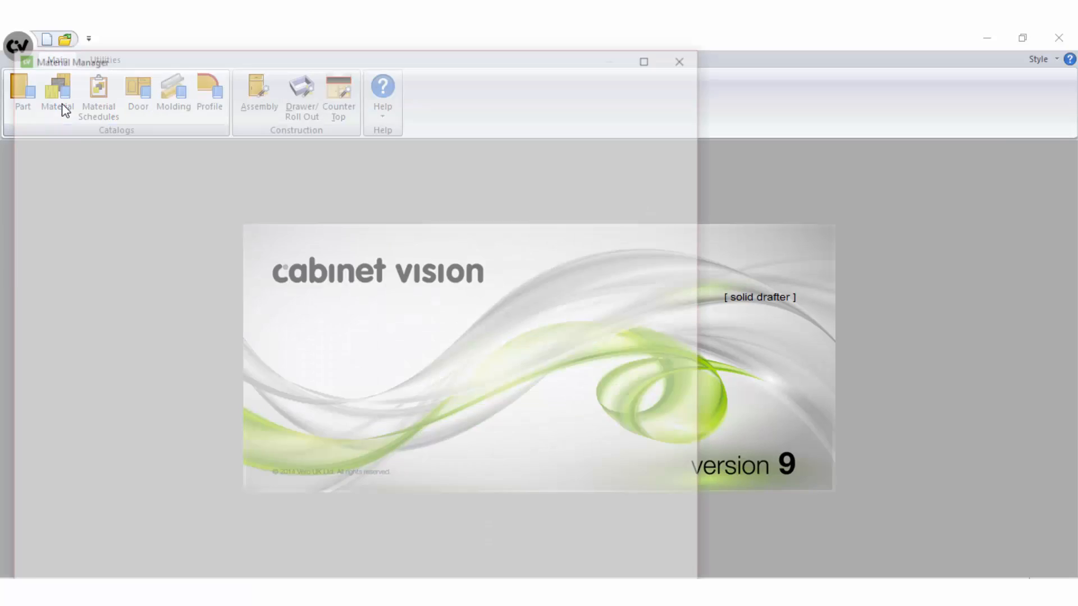
left_click(84, 455)
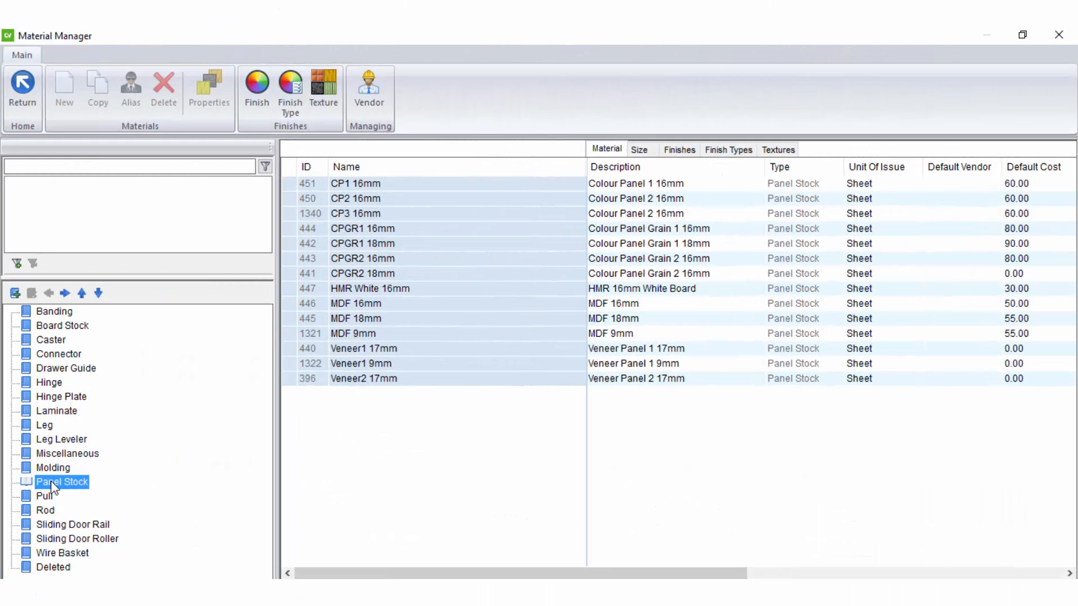
left_click(682, 150)
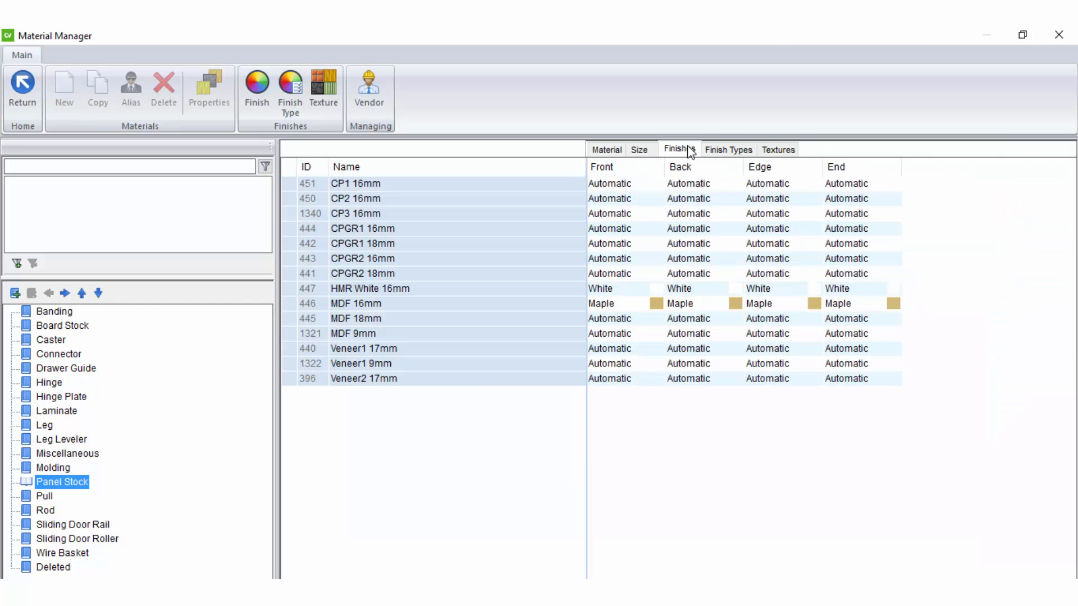
left_click(718, 151)
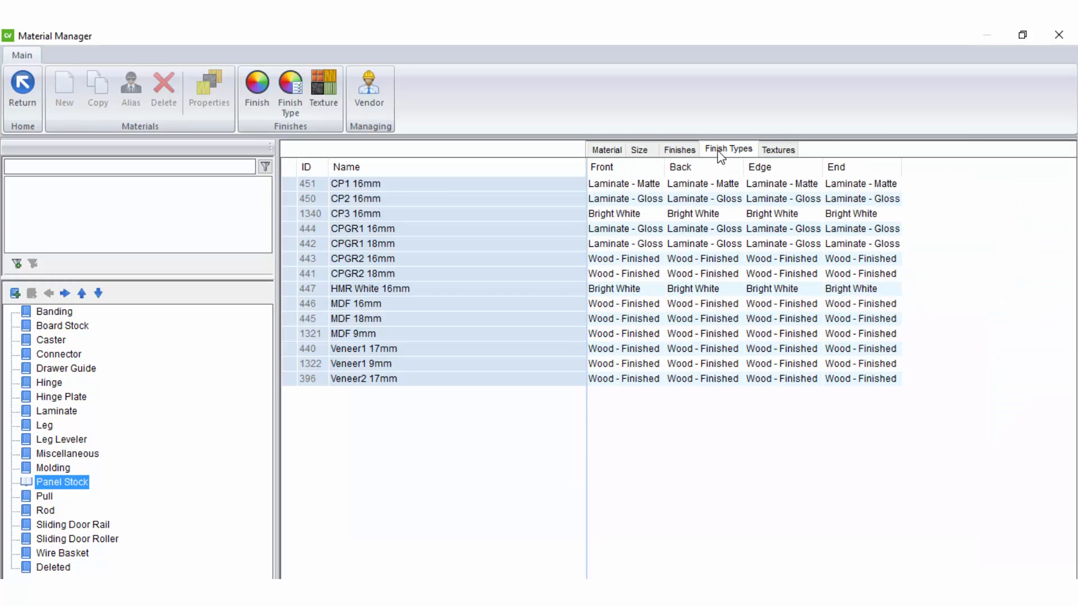
left_click(772, 151)
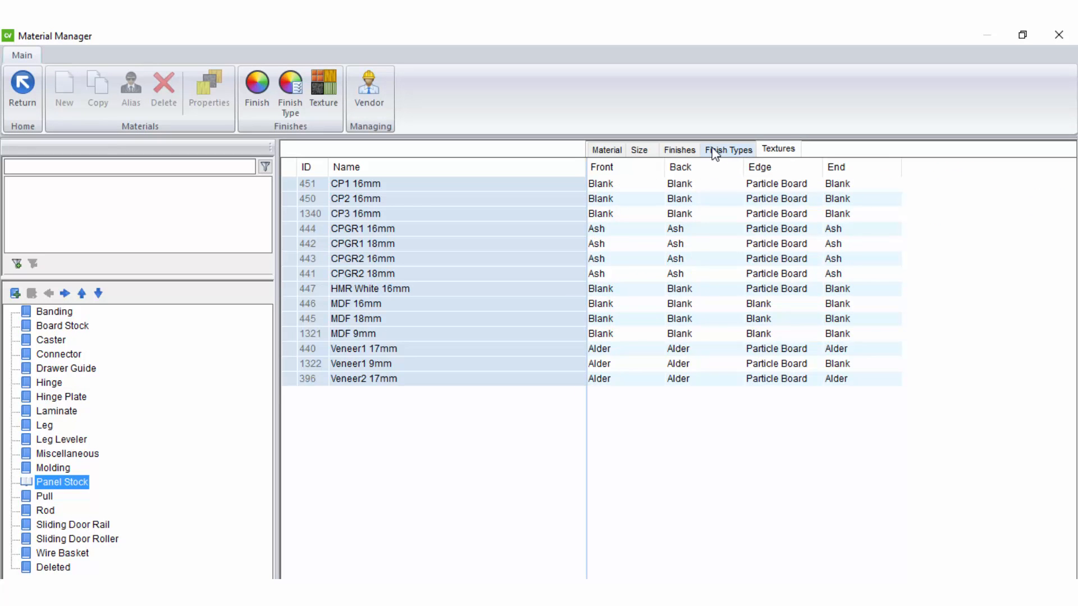
- Show the Panel Stock finish assignments, view the finish colour editor, and close it
left_click(679, 150)
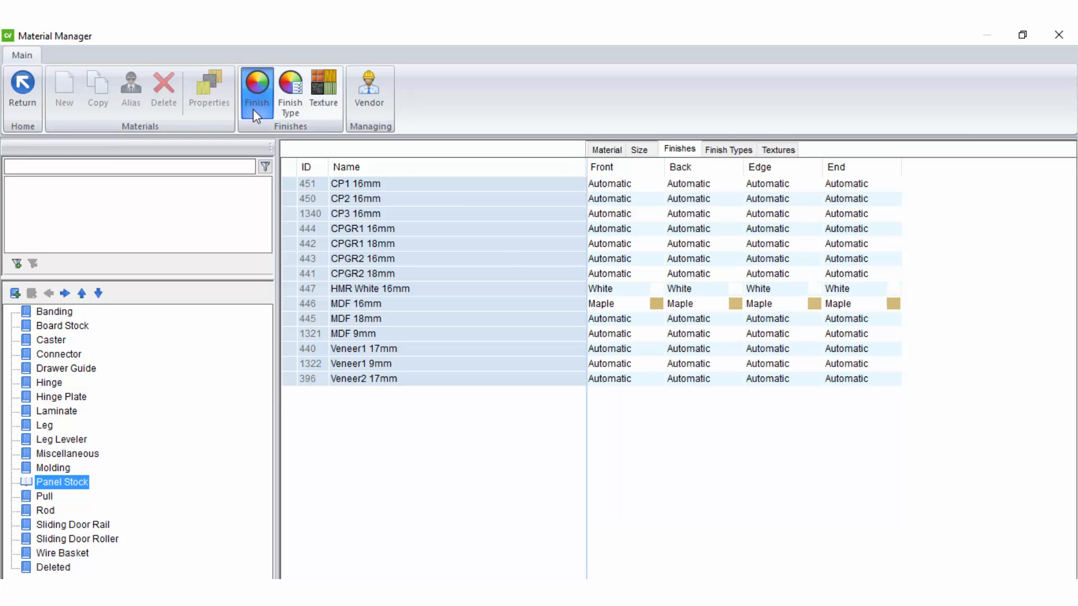
left_click(256, 92)
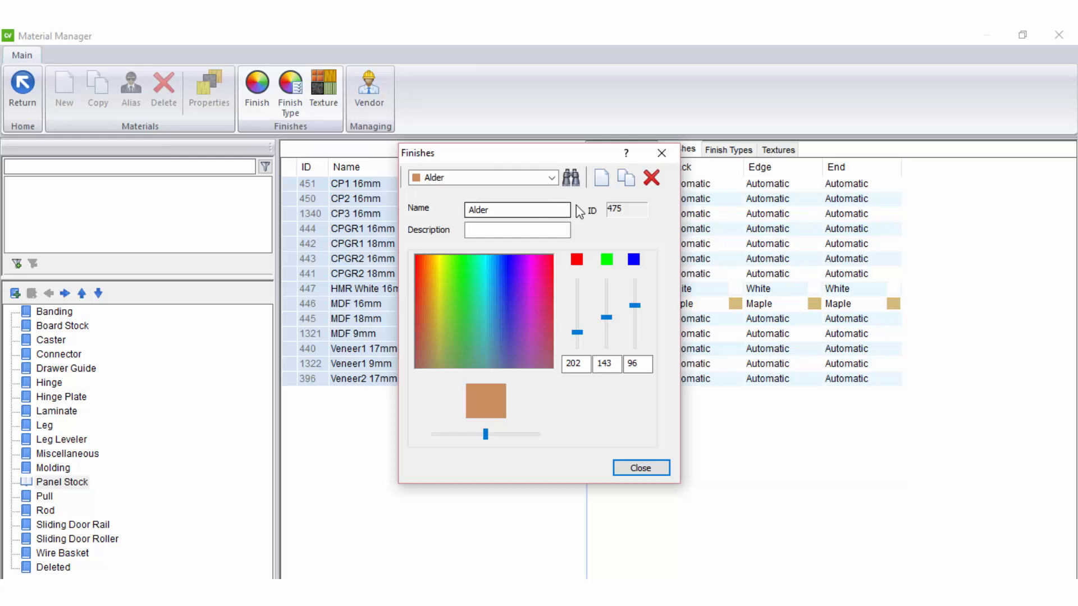
left_click(662, 153)
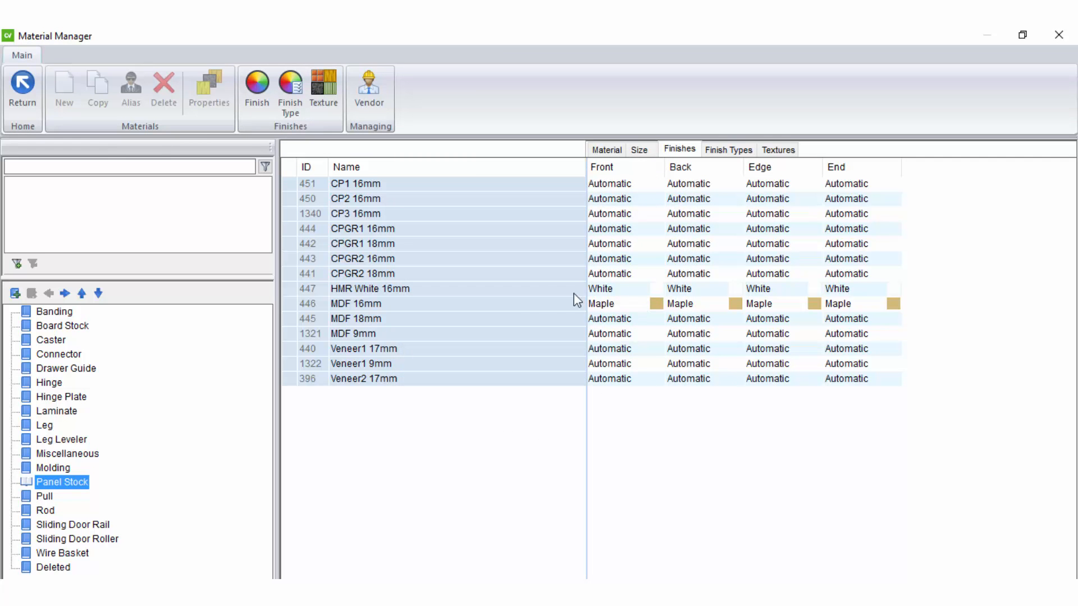
- Compare the front finish assignments of MDF 16mm and HMR White 16mm with those of CP1 16mm and CP2 16mm
left_click(619, 303)
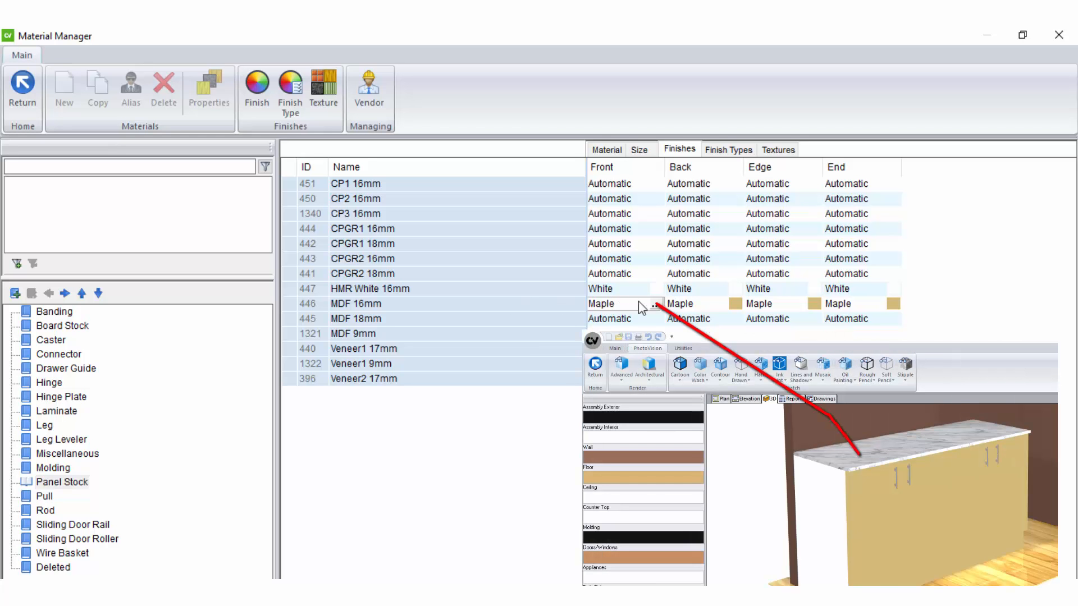
left_click(636, 291)
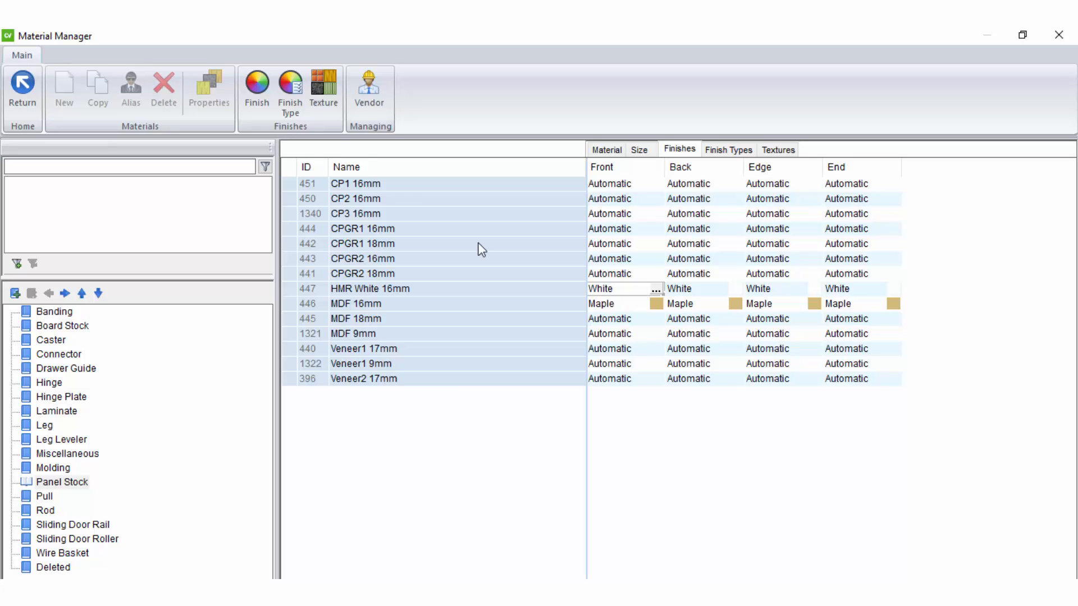
double_click(397, 185)
left_click(398, 202)
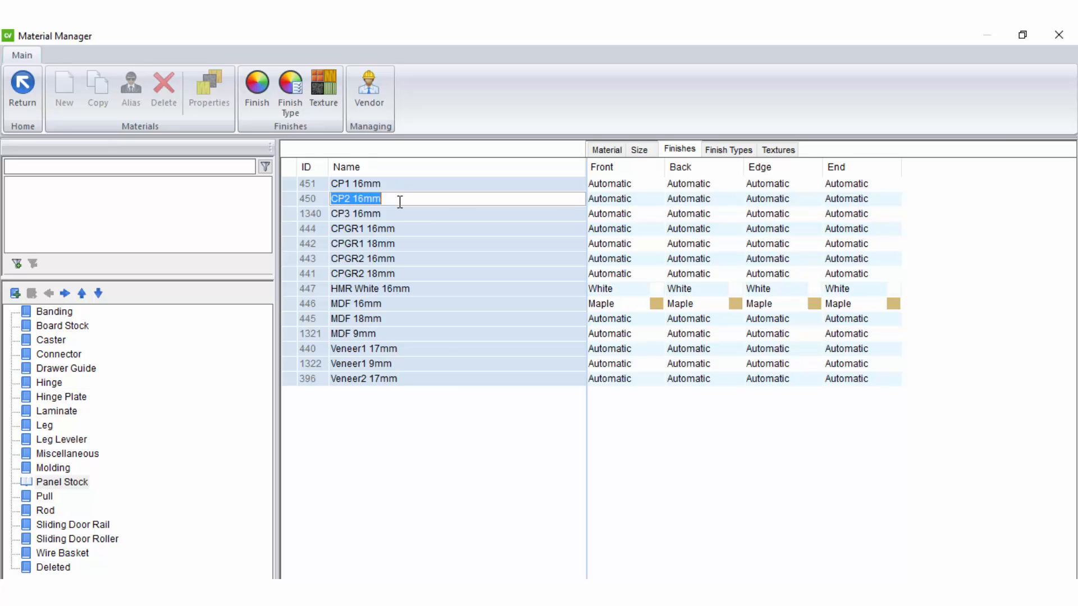
left_click(644, 184)
left_click(643, 199)
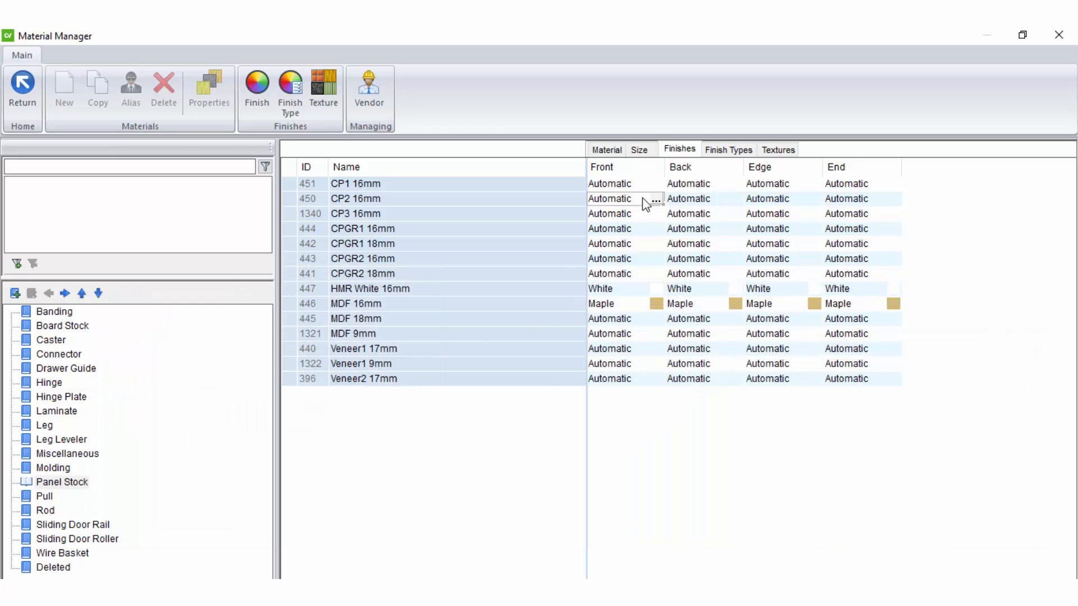
- Check the front finish and front texture assigned to MDF 16mm
left_click(640, 305)
left_click(770, 152)
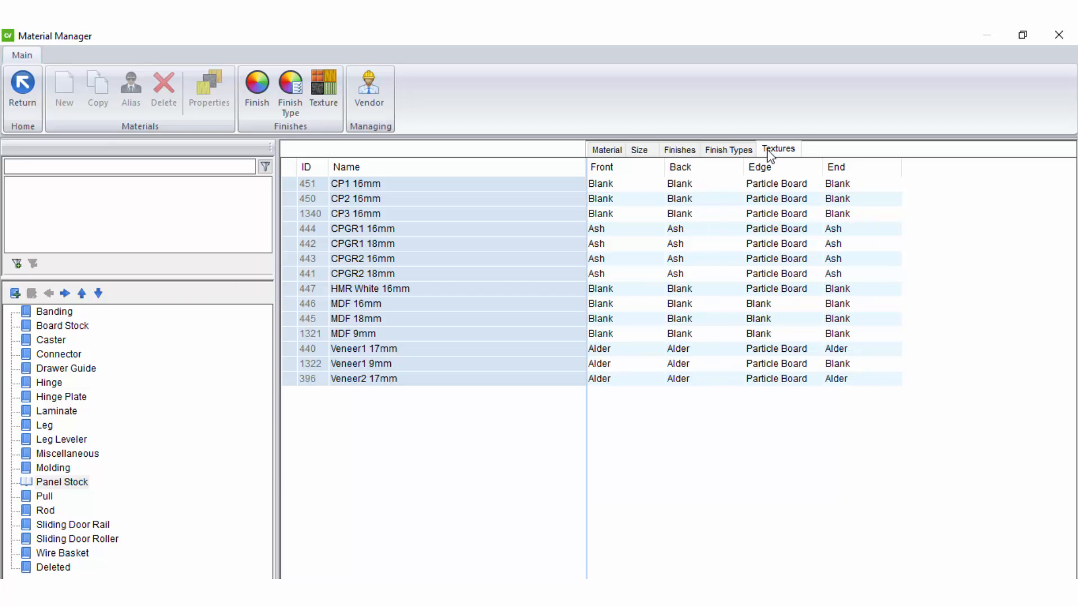
left_click(642, 303)
- Examine the finish types of CP1 16mm, CP2 16mm and CP3 16mm and compare them with the finish assignments
left_click(725, 151)
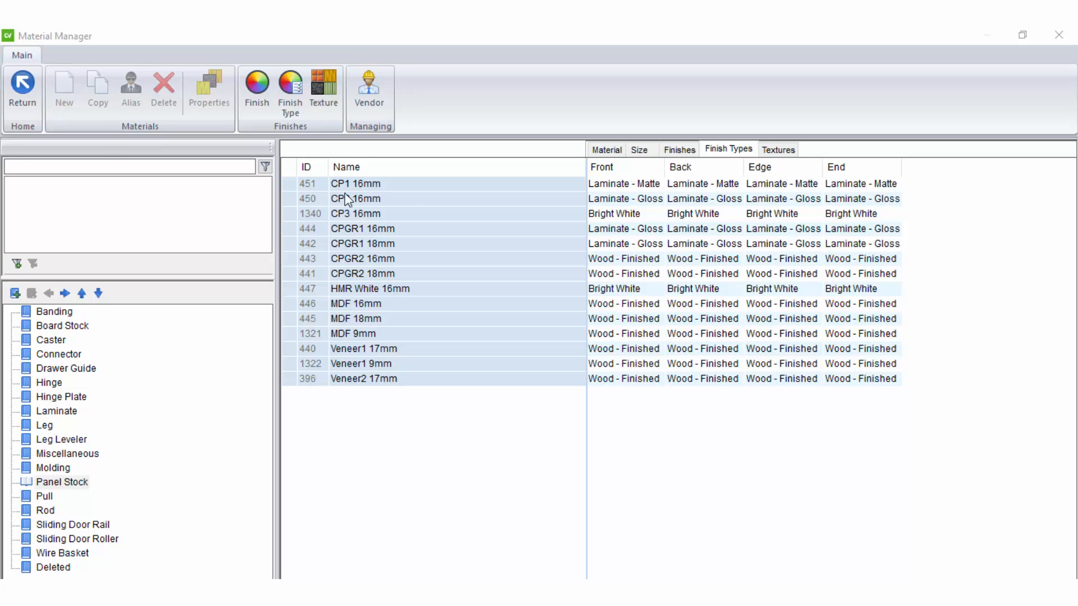
double_click(406, 185)
left_click(408, 200)
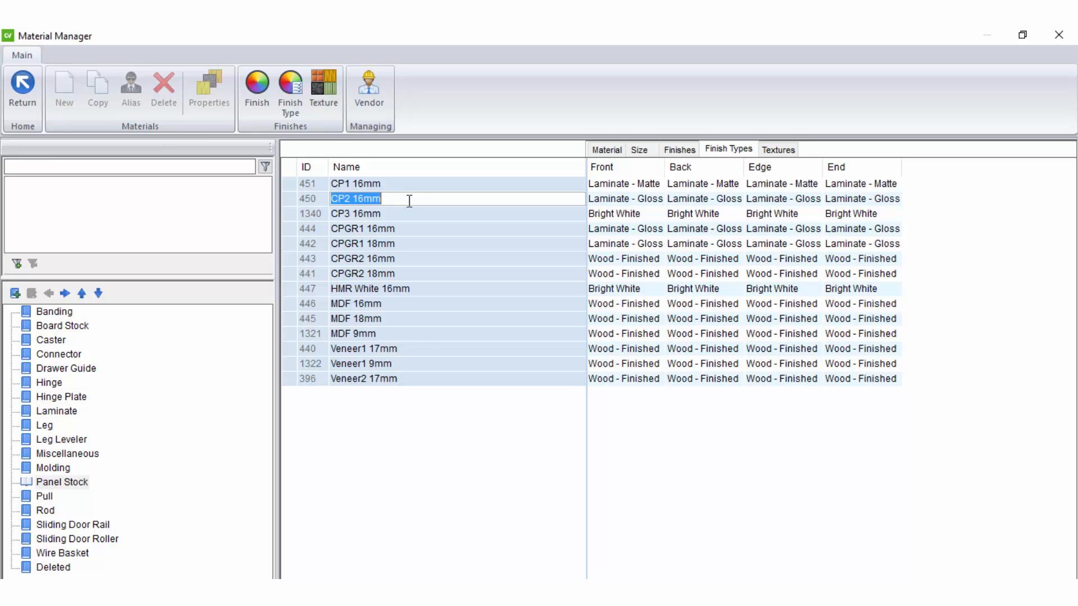
left_click(411, 214)
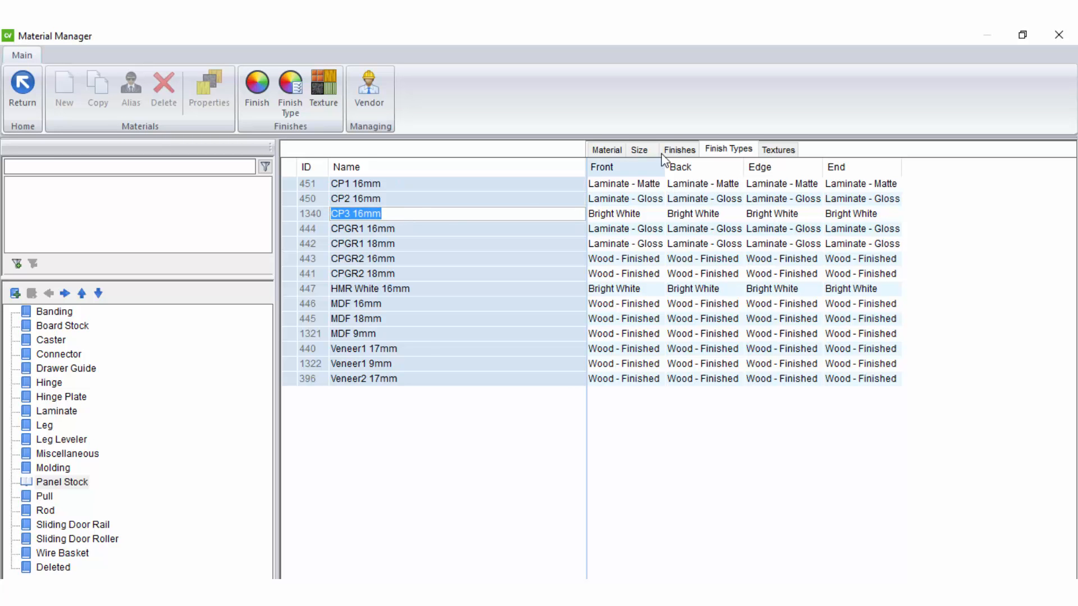
left_click(678, 149)
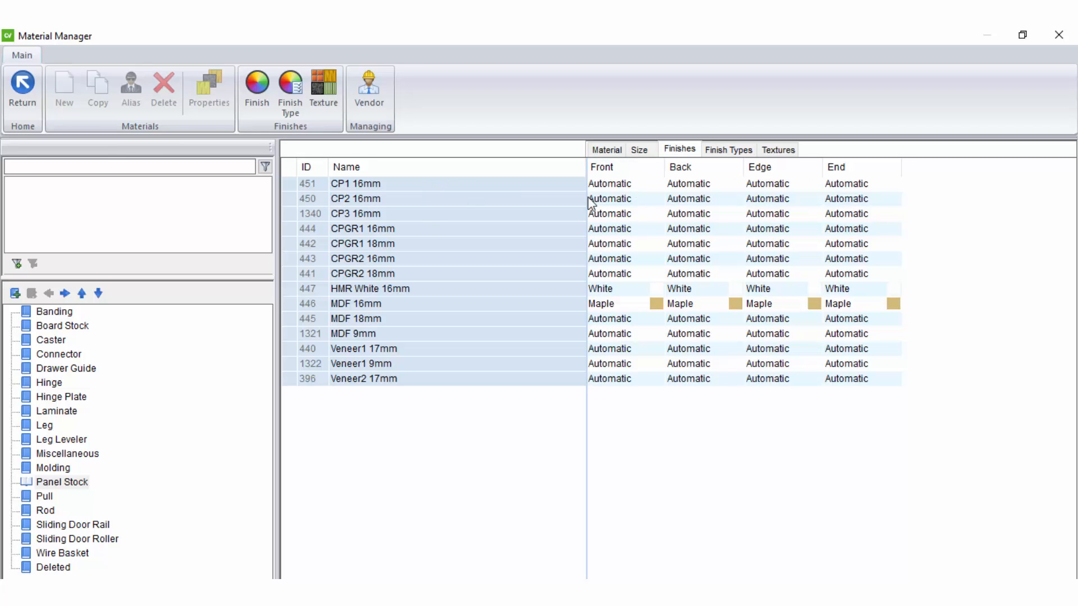
left_click(716, 151)
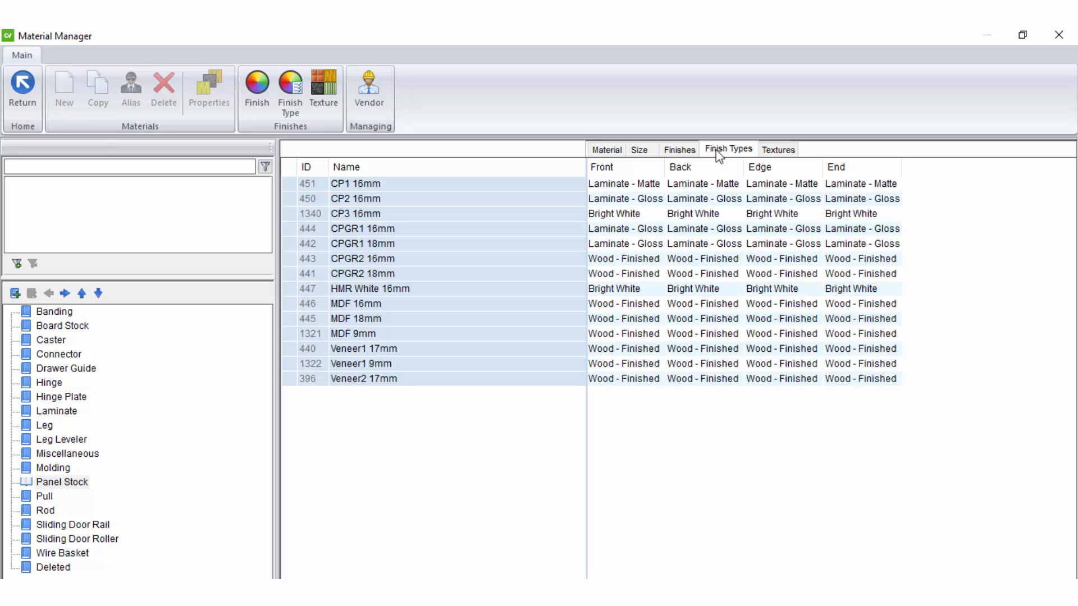
left_click(513, 186)
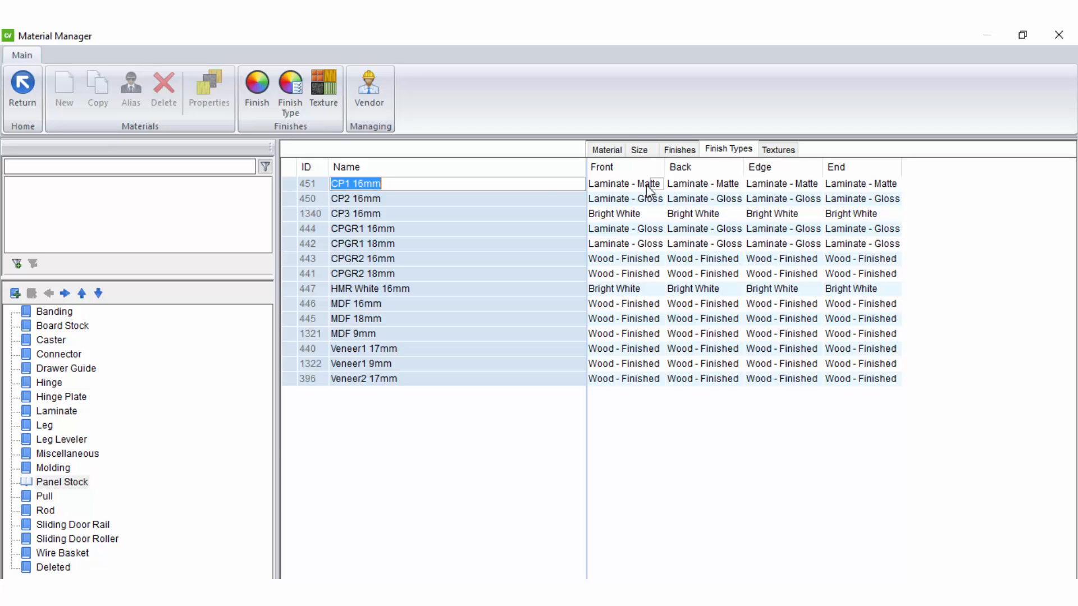
left_click(500, 199)
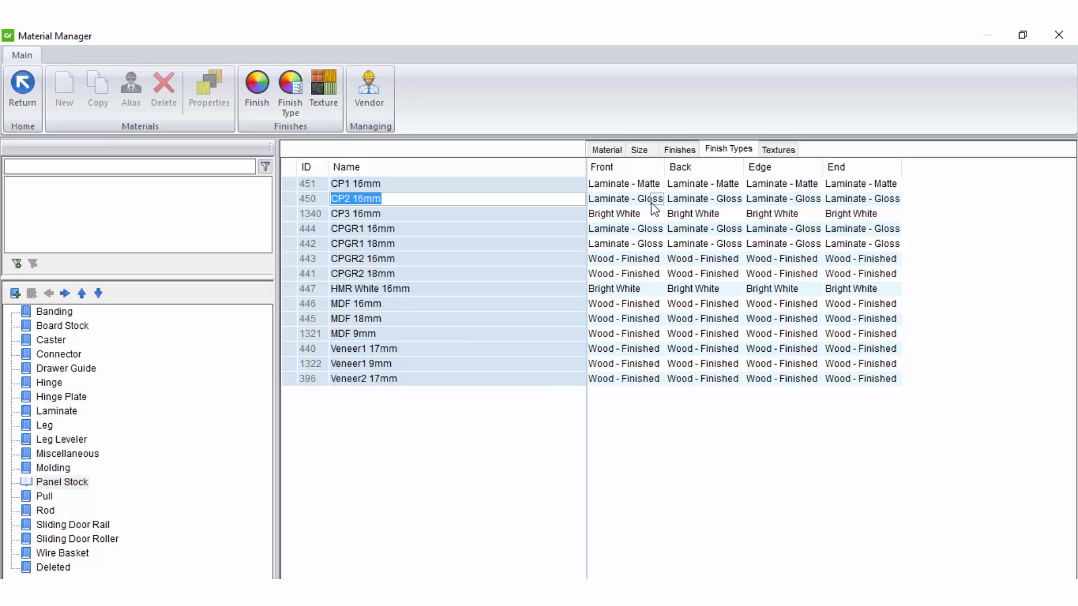
left_click(507, 213)
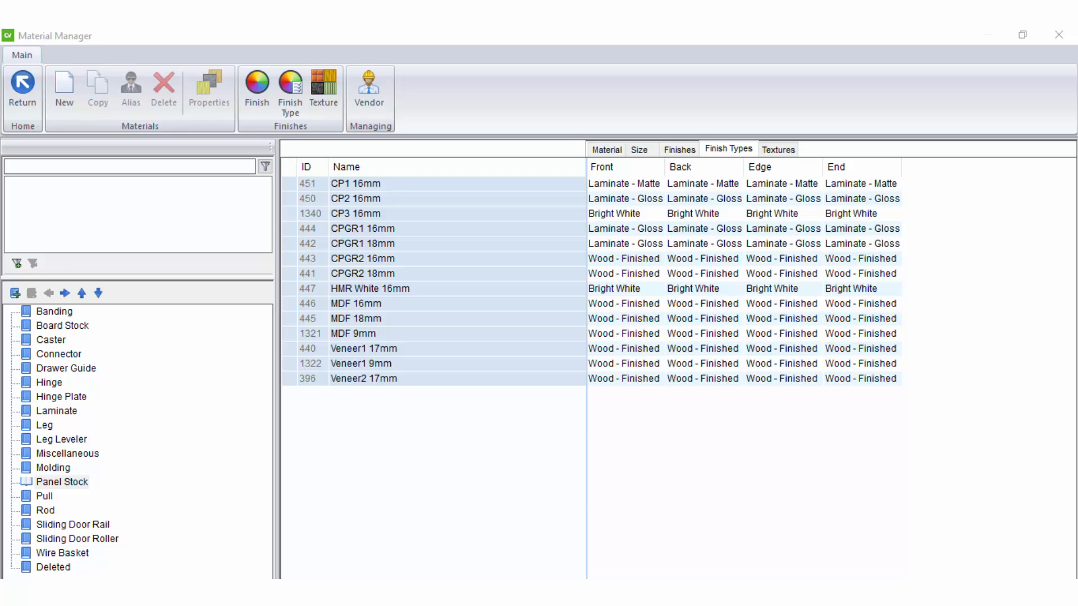
- Open the Finish Types editor, look through the available finish types and select Laminate - Matte
left_click(827, 153)
left_click(288, 103)
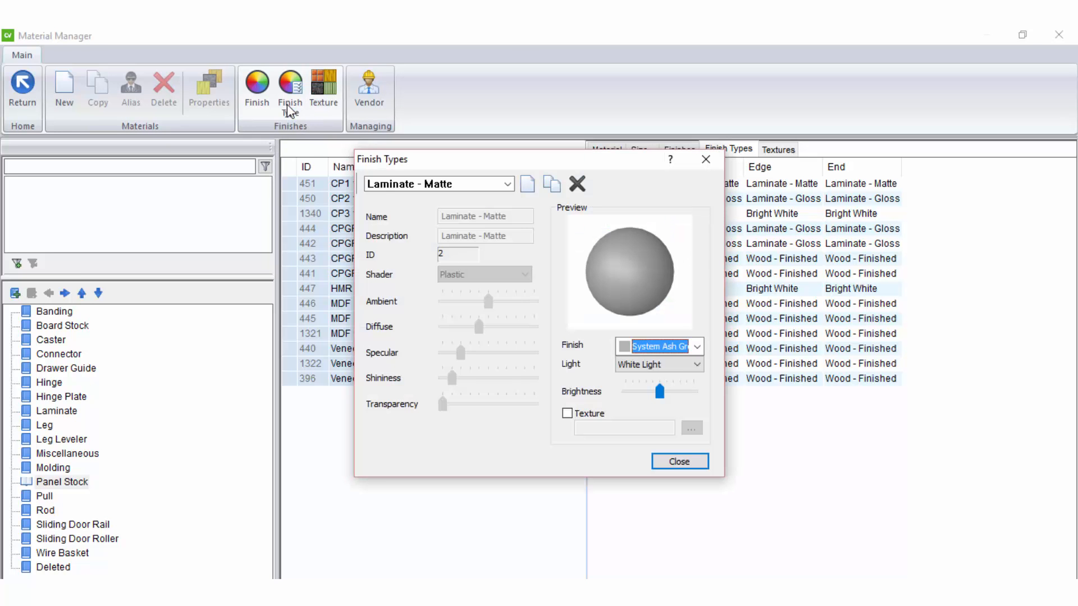
left_click(506, 185)
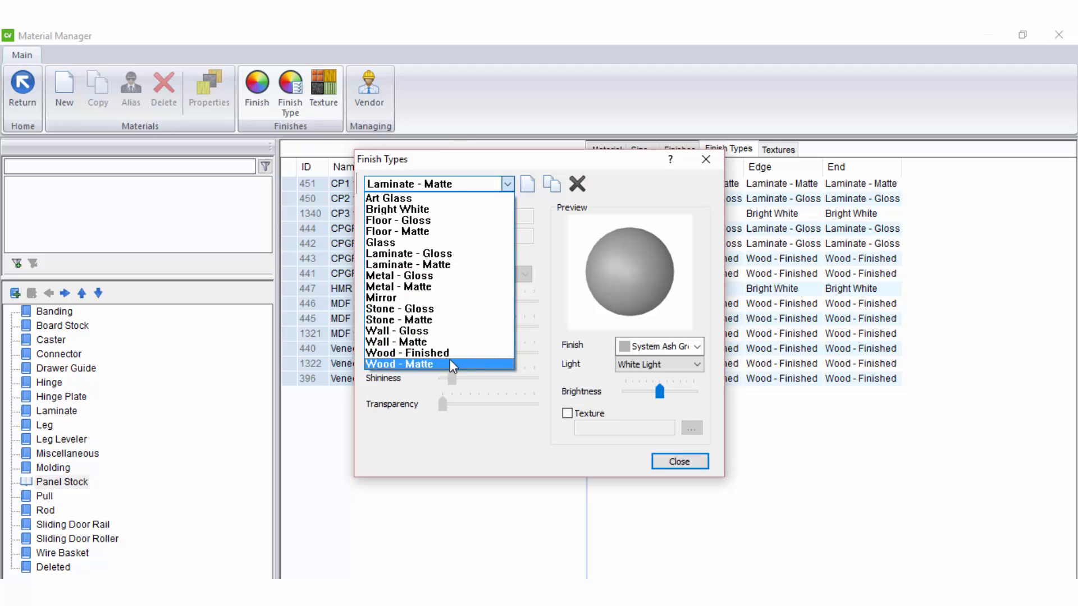
left_click(455, 265)
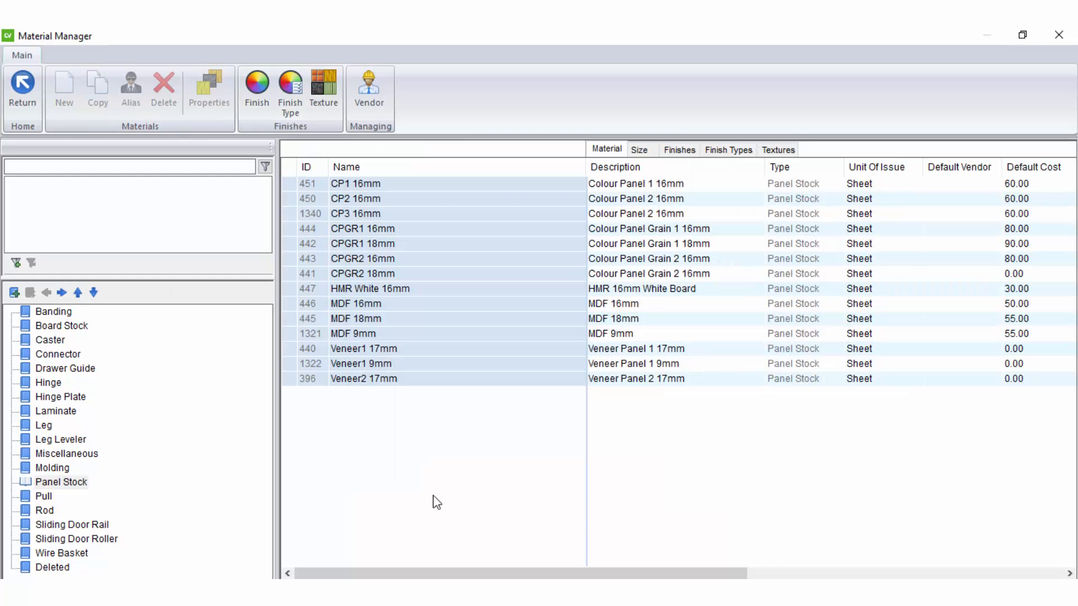
- Set the front texture of CP1 16mm to Brescia from the Laminate textures
left_click(792, 150)
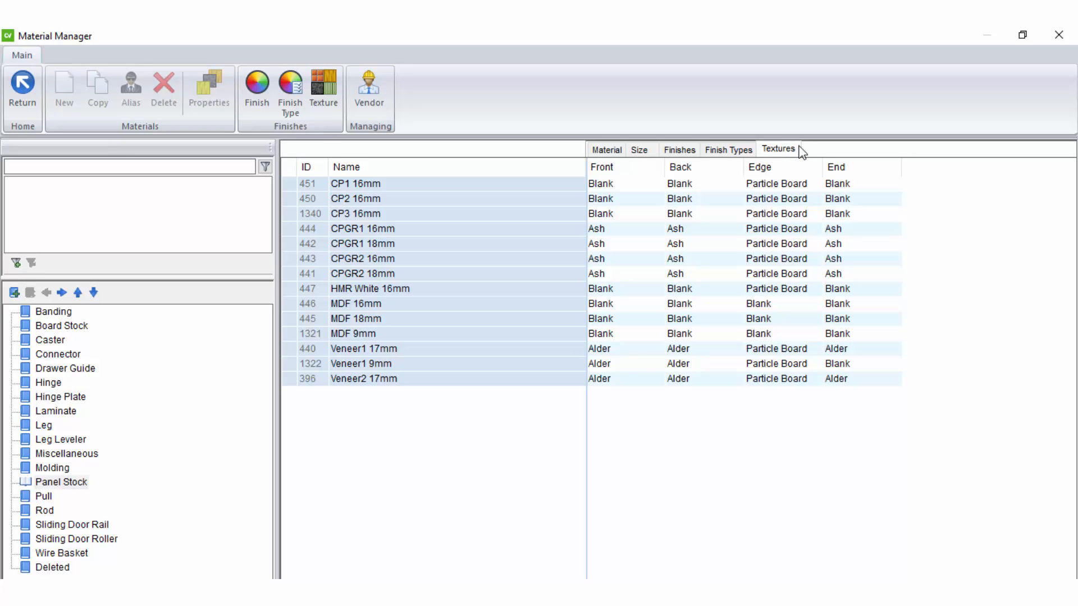
left_click(635, 184)
left_click(655, 185)
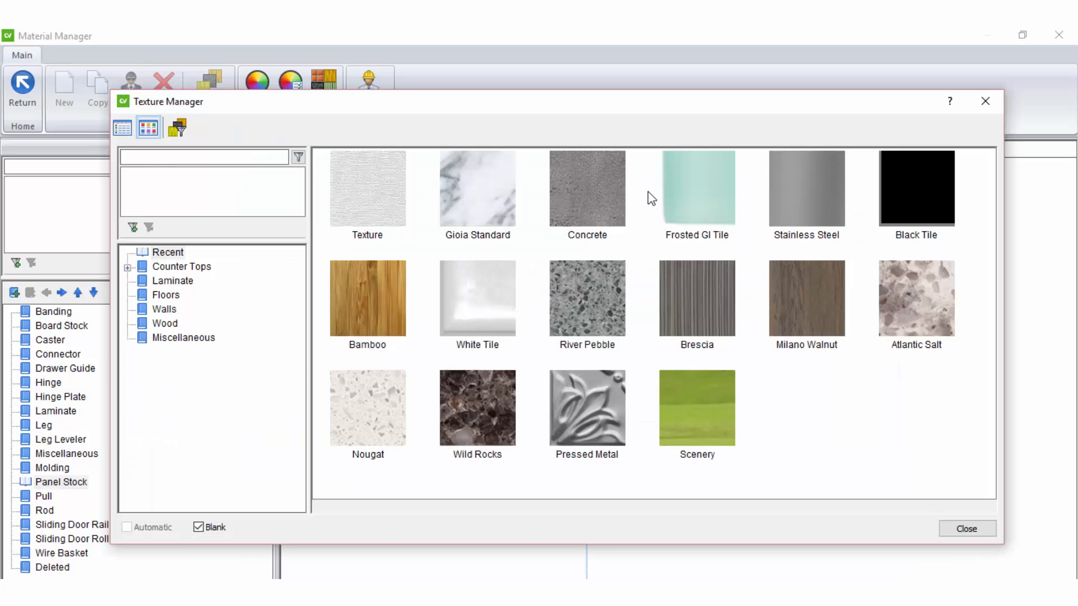
left_click(172, 281)
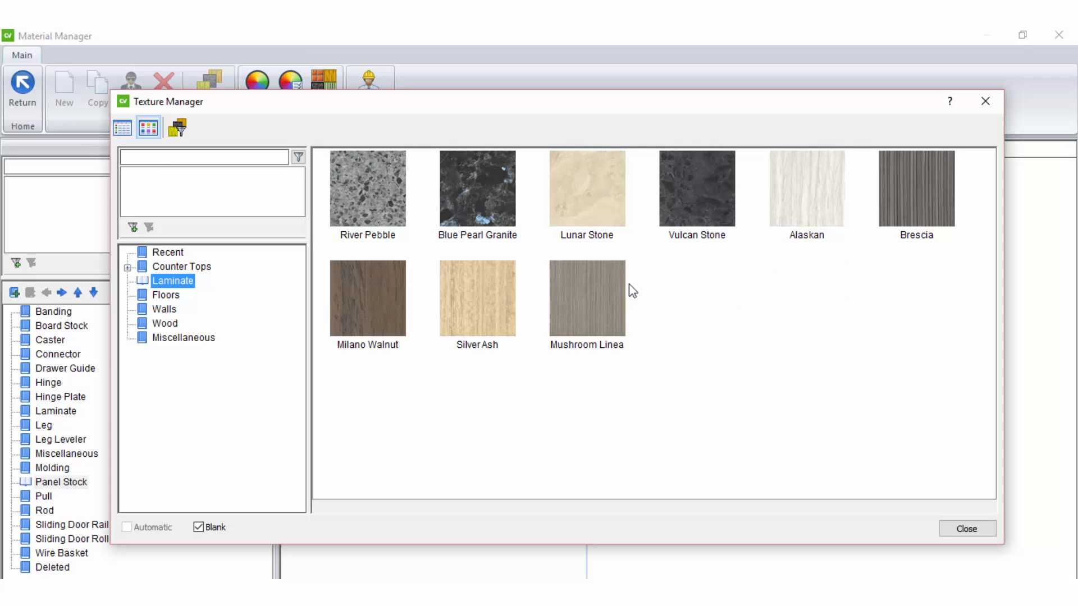
left_click(210, 341)
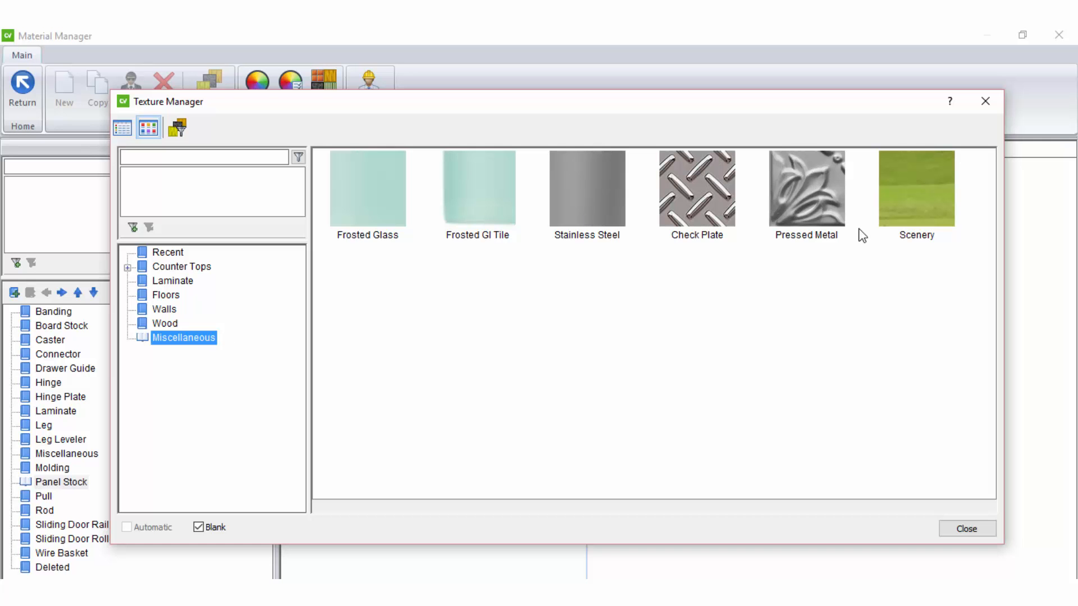
left_click(162, 283)
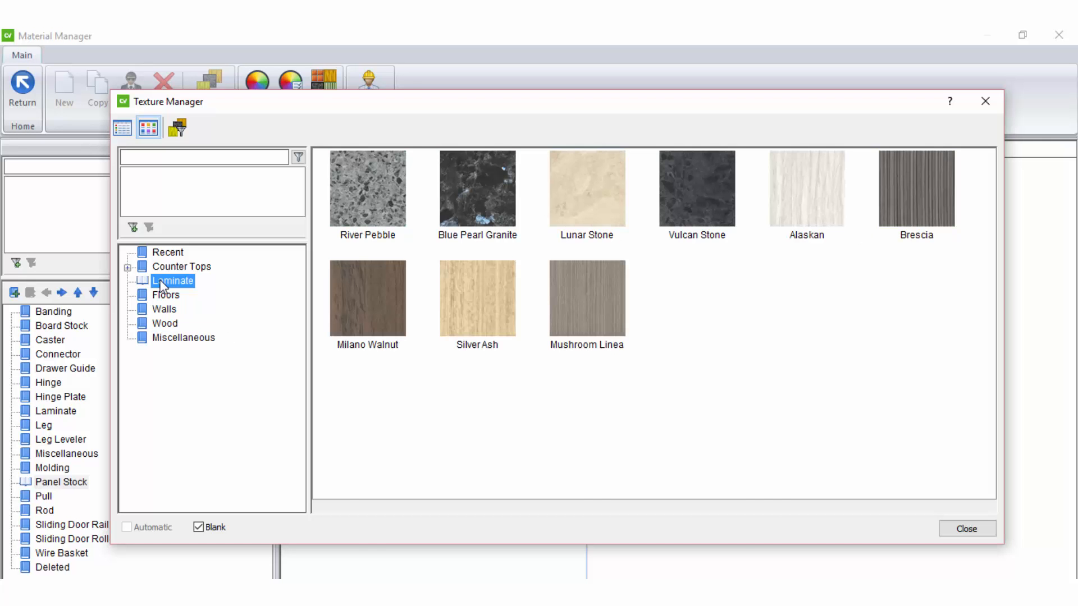
double_click(907, 194)
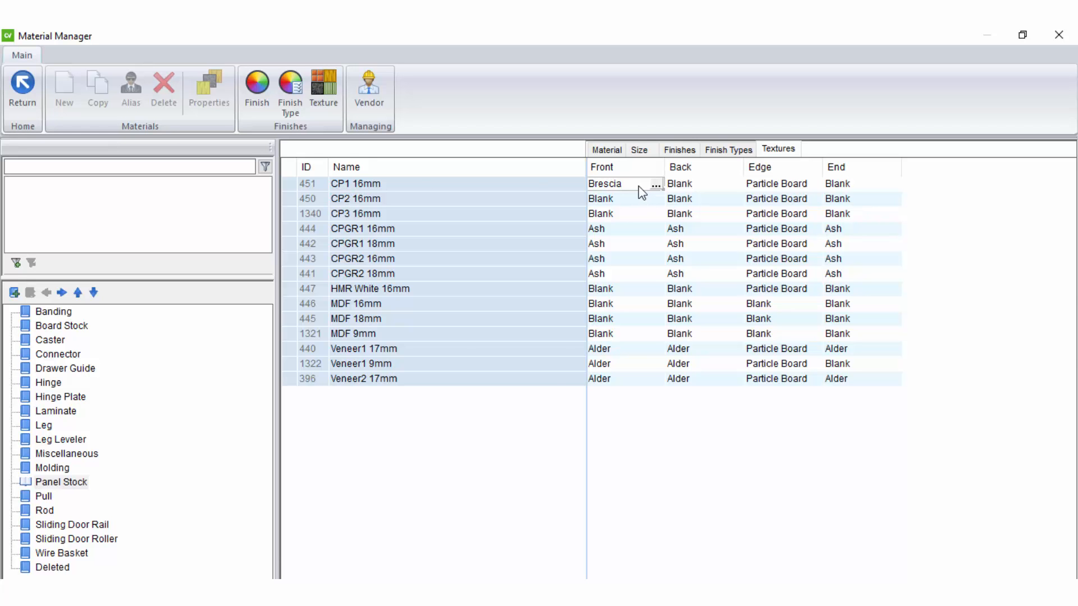
- Reset the front texture of CP1 16mm to Blank
double_click(653, 183)
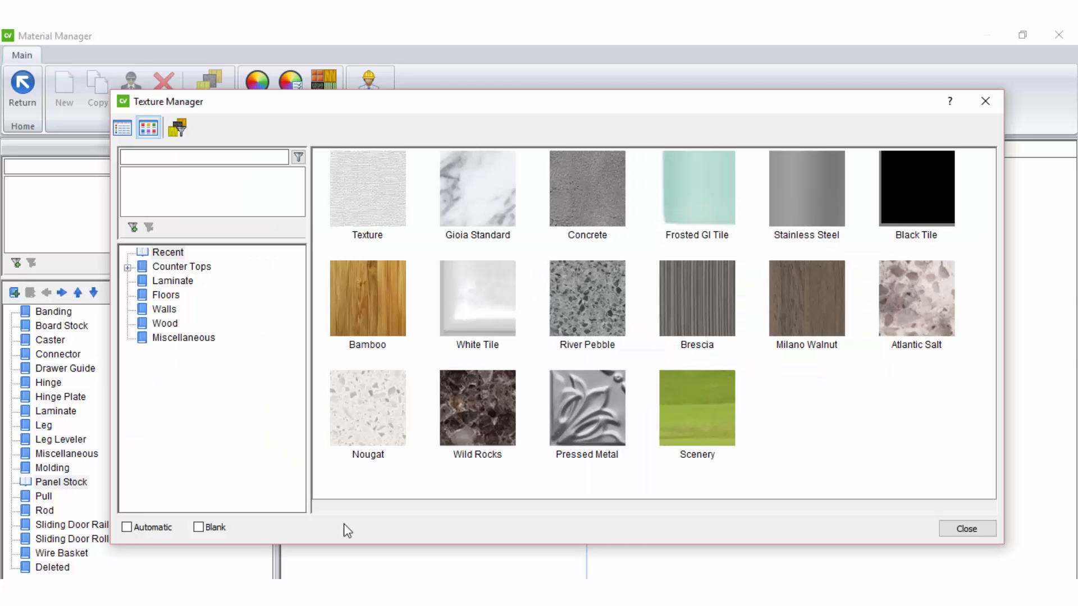
left_click(200, 527)
left_click(950, 529)
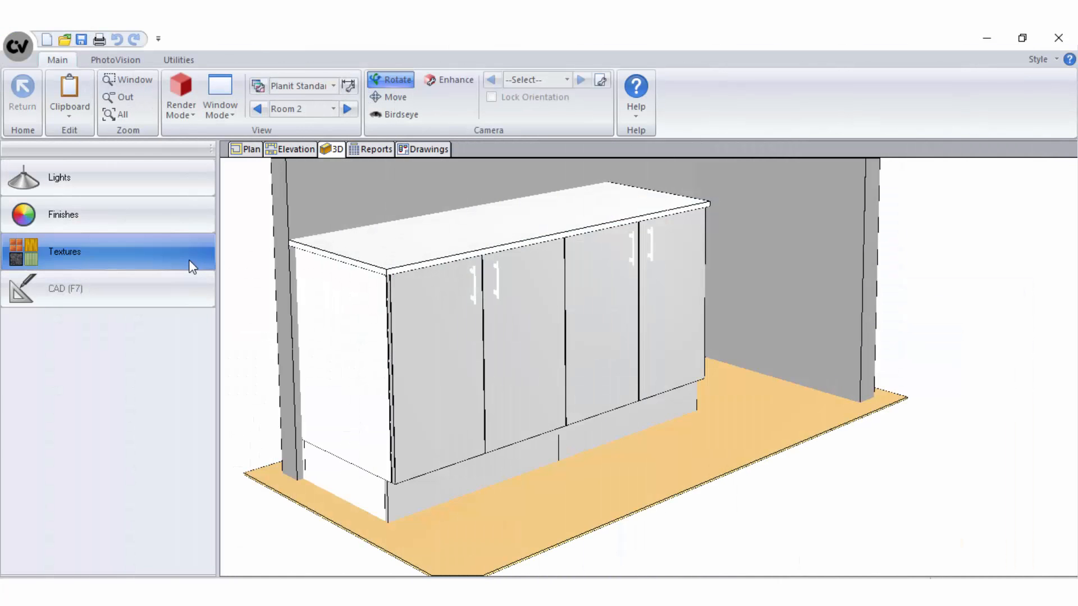
- Open the room's texture assignments, switch the 3D view to a textured render mode and bring up the PhotoVision options
left_click(191, 266)
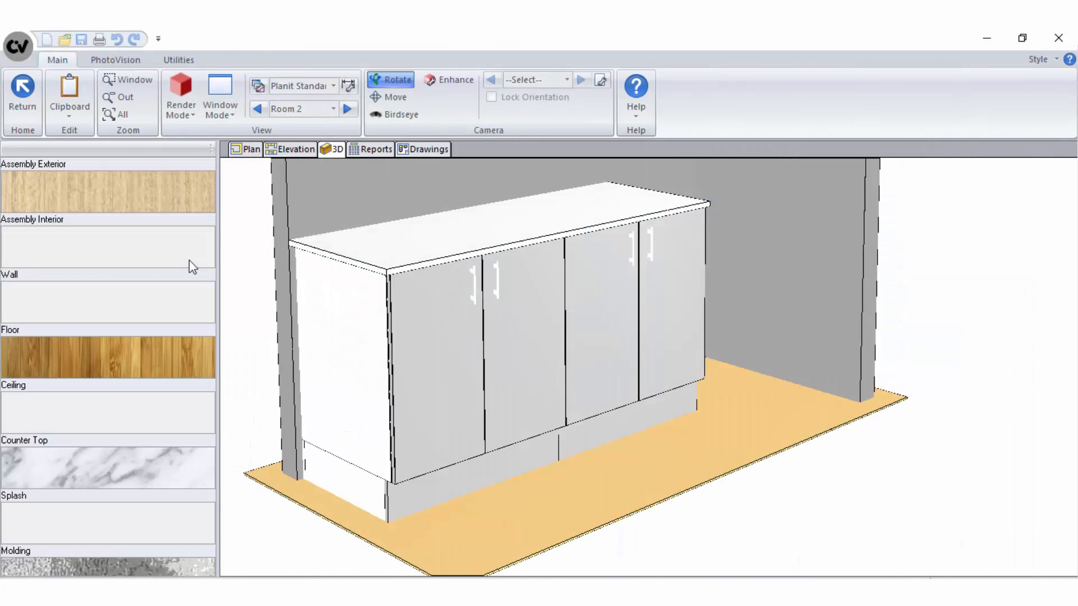
left_click(188, 115)
left_click(228, 209)
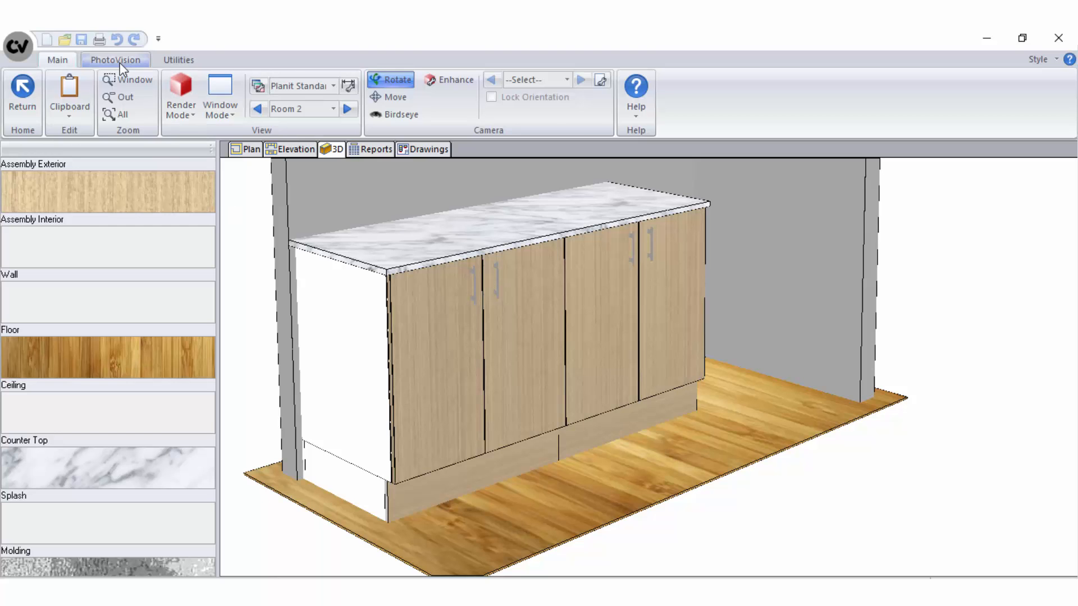
left_click(120, 62)
left_click(117, 106)
left_click(151, 176)
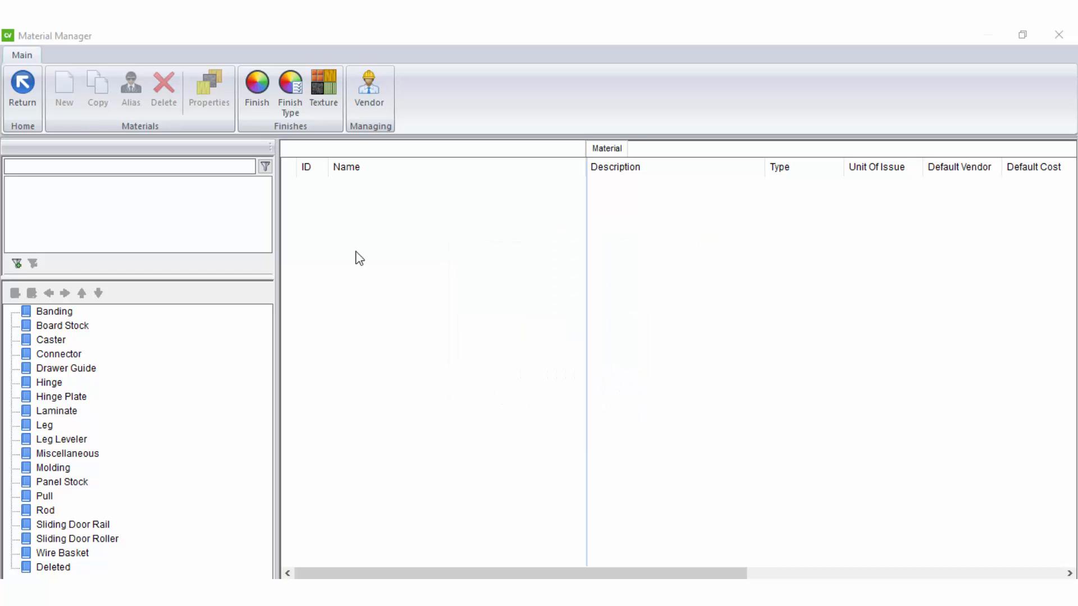
- Start importing a new texture into the Laminate category of the Texture Manager and load the image Sample Colour Pattern.jpg
left_click(322, 104)
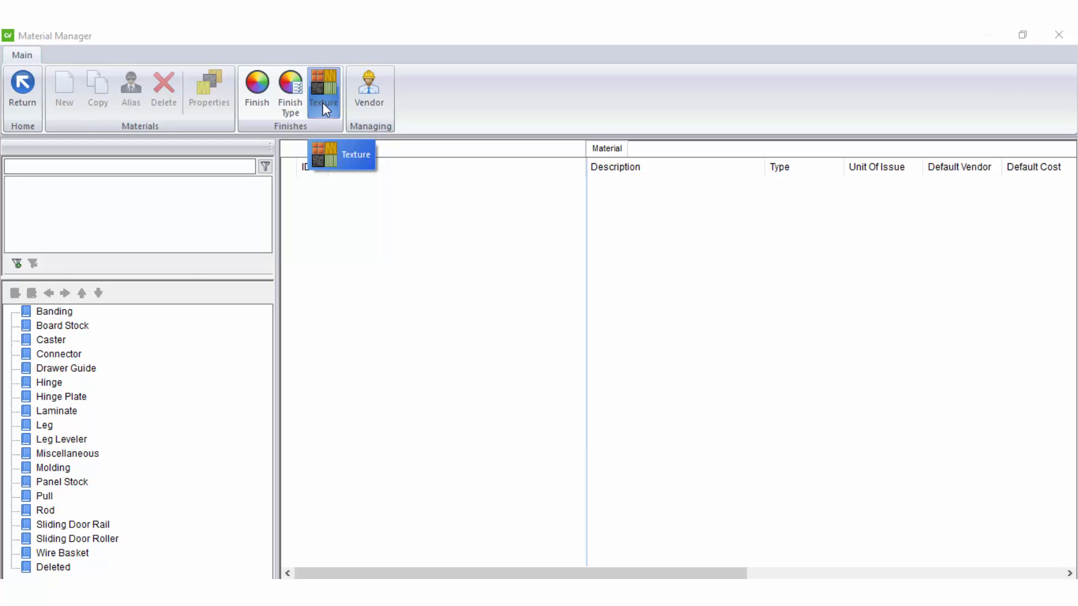
left_click(323, 103)
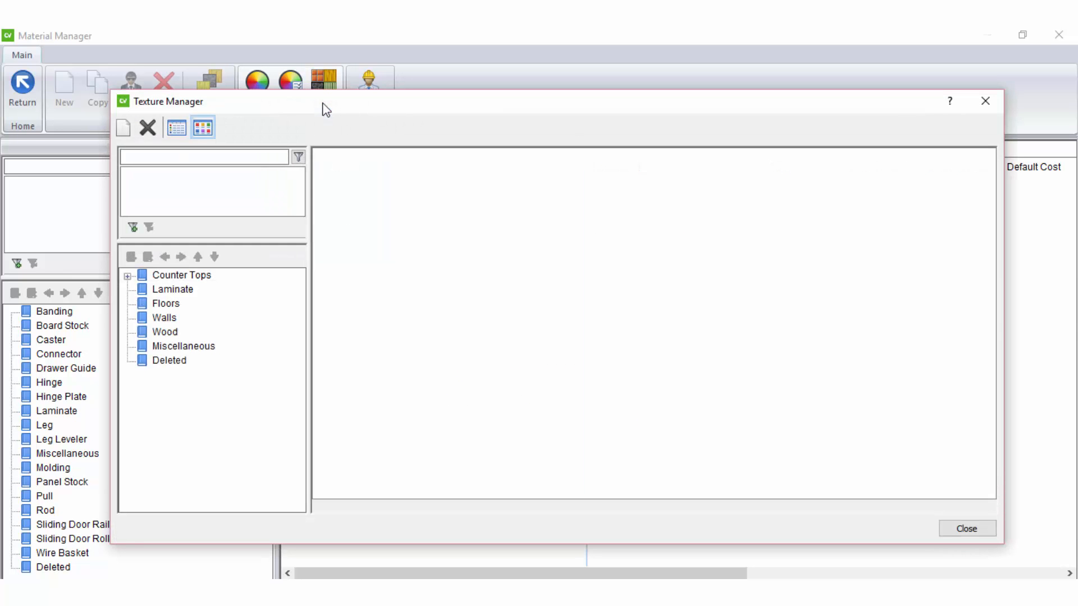
left_click(183, 289)
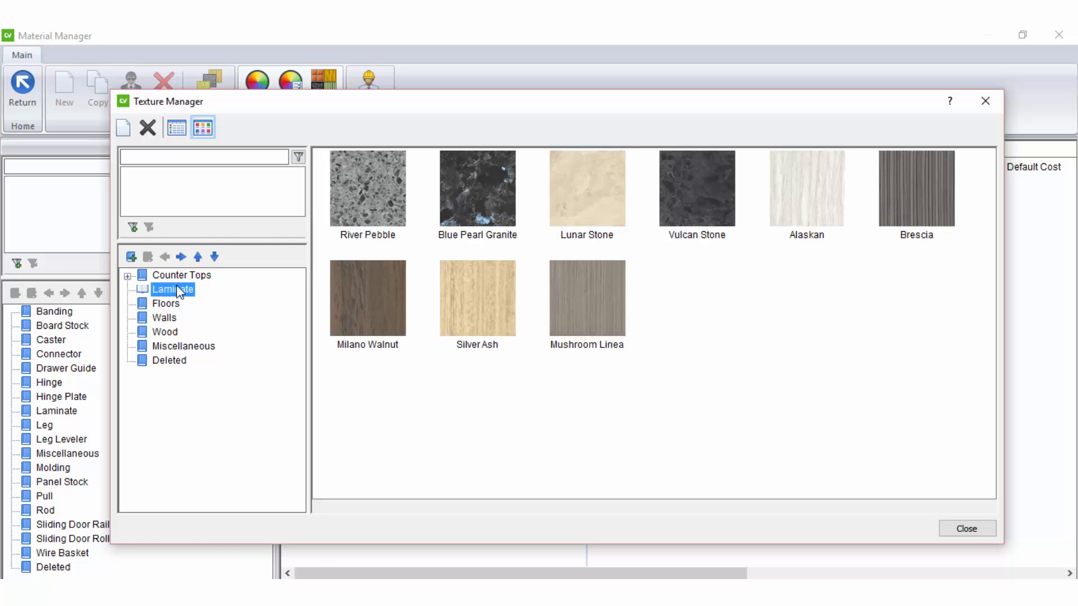
left_click(124, 131)
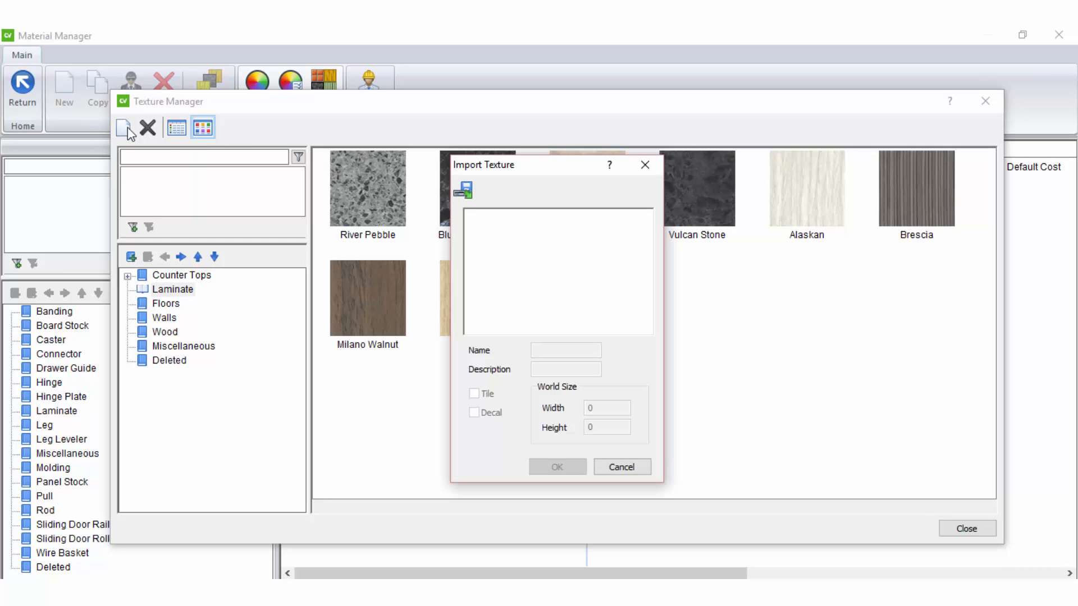
left_click(465, 191)
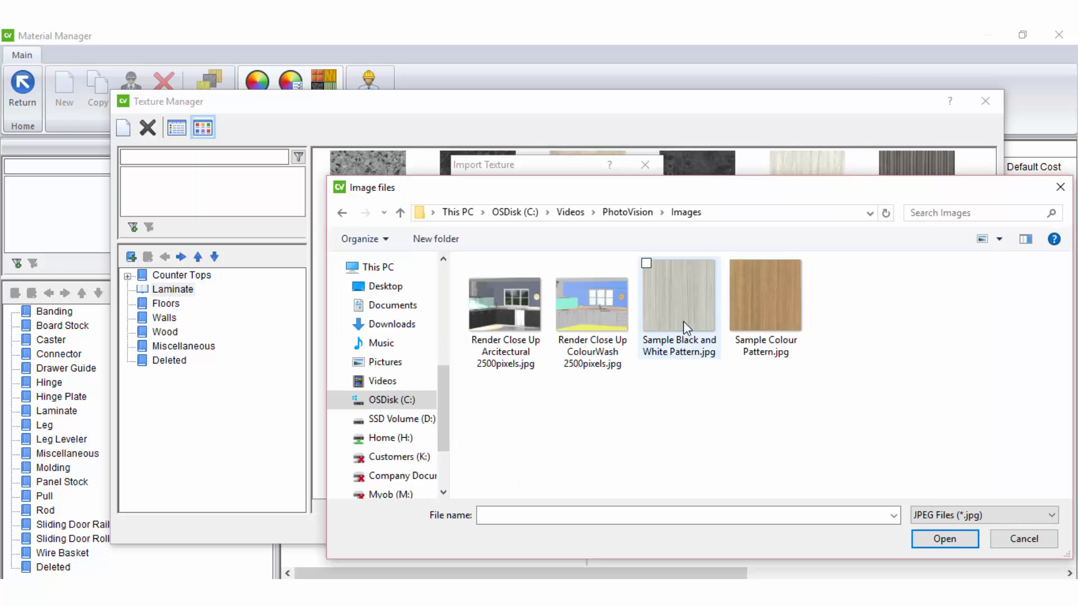
left_click(753, 298)
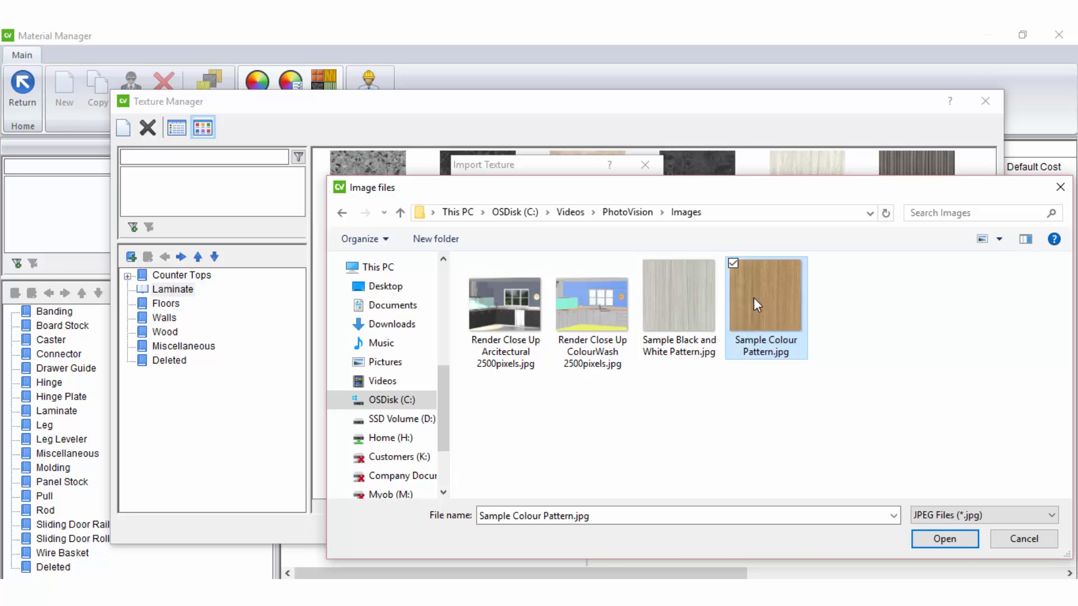
left_click(954, 539)
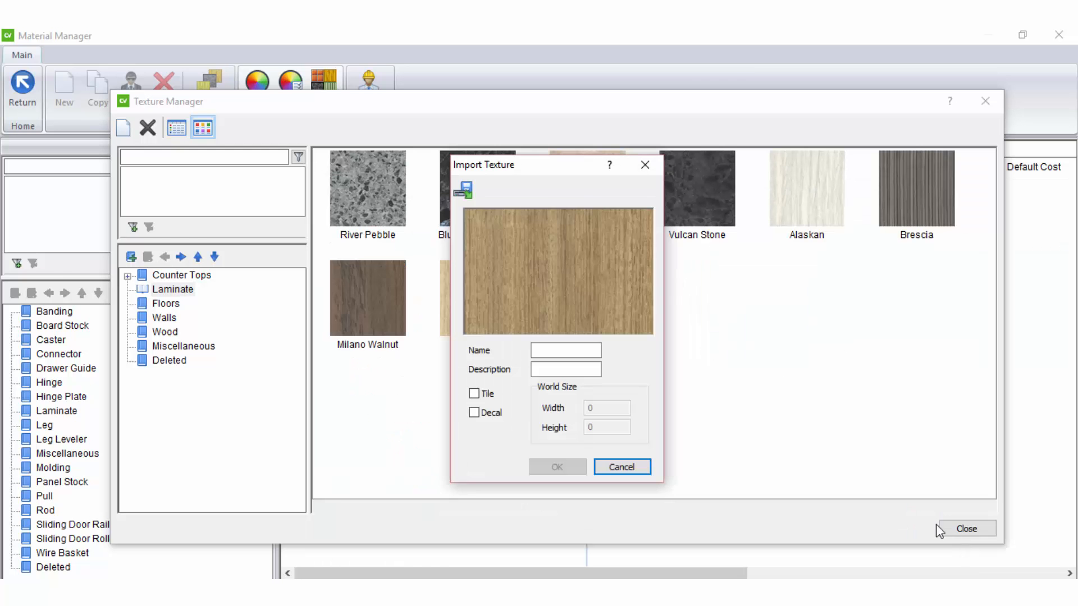
- Enter Sample Colour Pattern as both the name and the description of the imported texture
left_click(566, 350)
type("Sample Colour Pattern")
key("Tab")
type("Sample Colour Pattern")
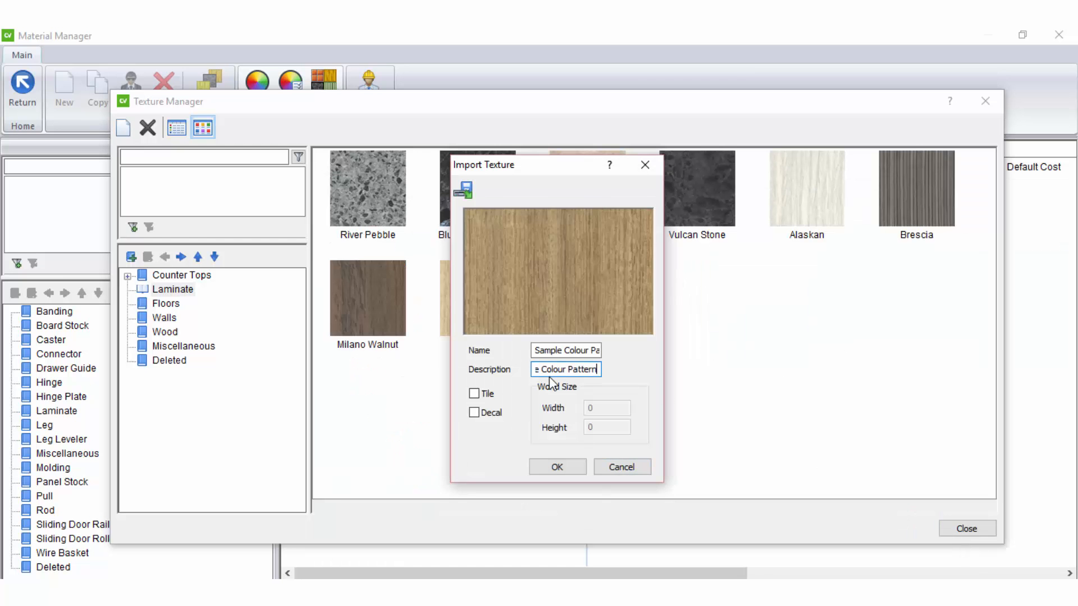
- Try the Tile option for the imported texture, turn it off and enable Decal instead
left_click(487, 397)
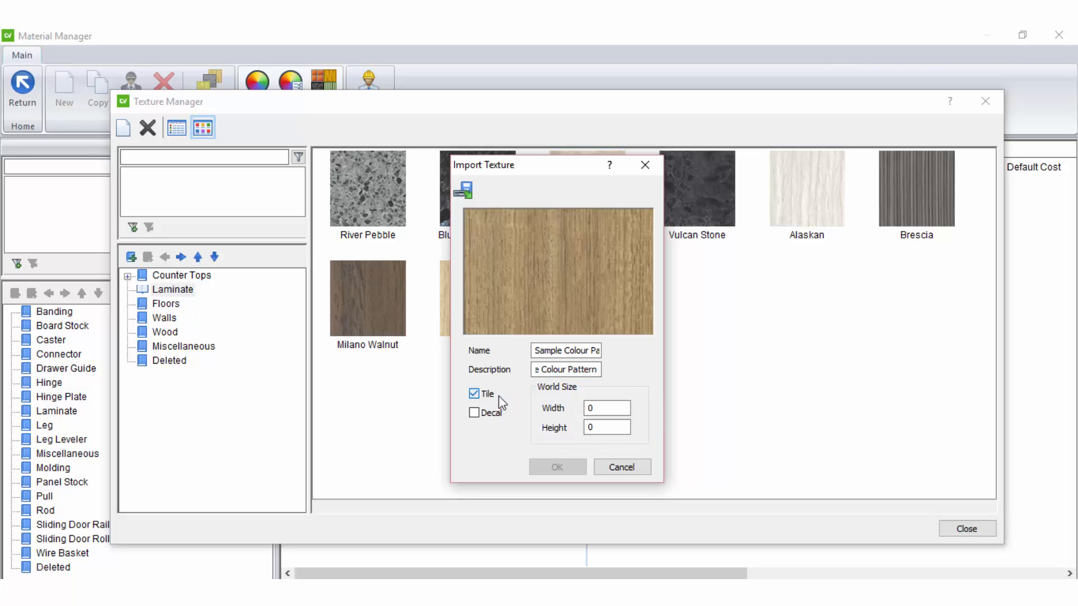
left_click(486, 394)
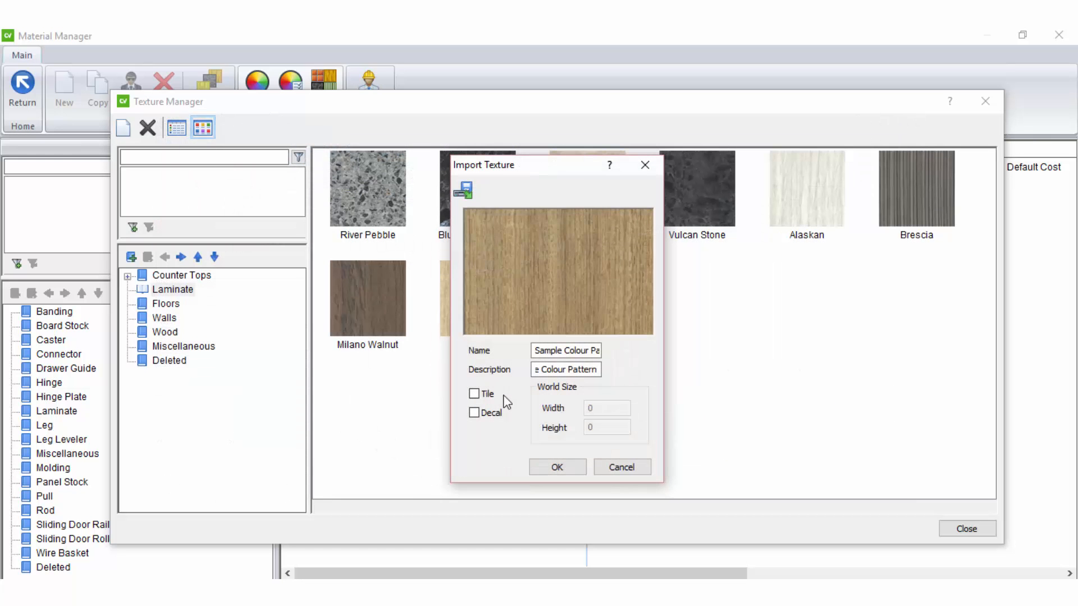
left_click(475, 414)
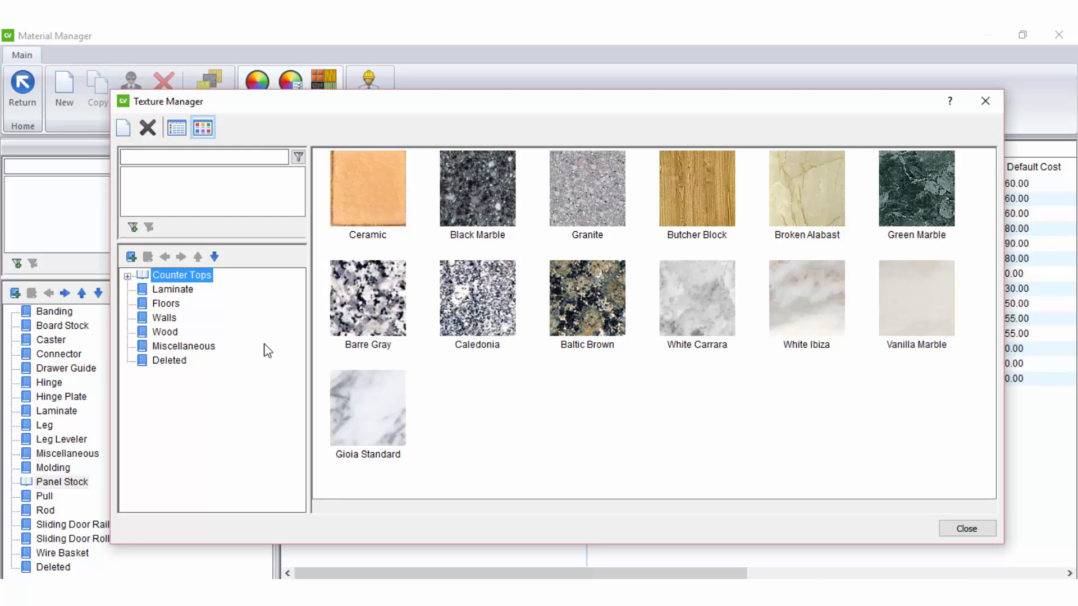
- Look through the Laminate and Floors textures, and review the finish and texture assignments of the panel stock materials
left_click(172, 289)
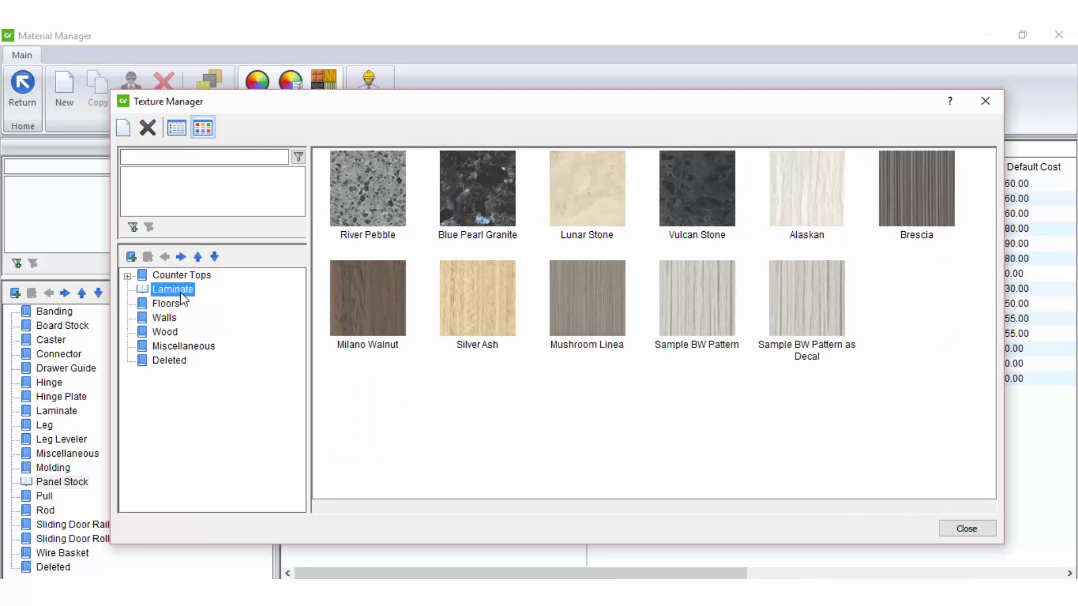
left_click(176, 304)
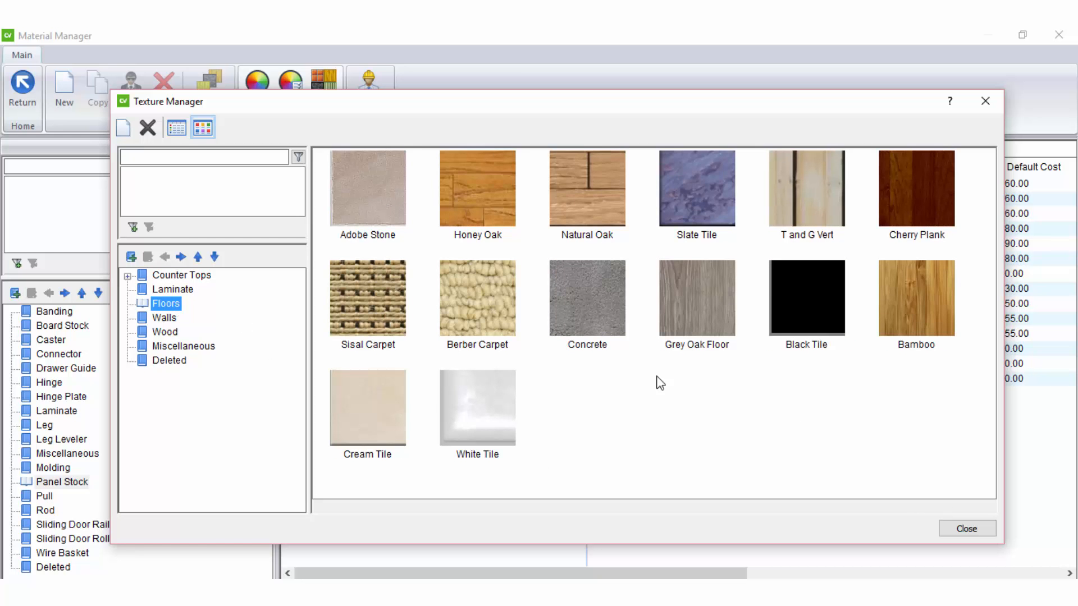
left_click(975, 533)
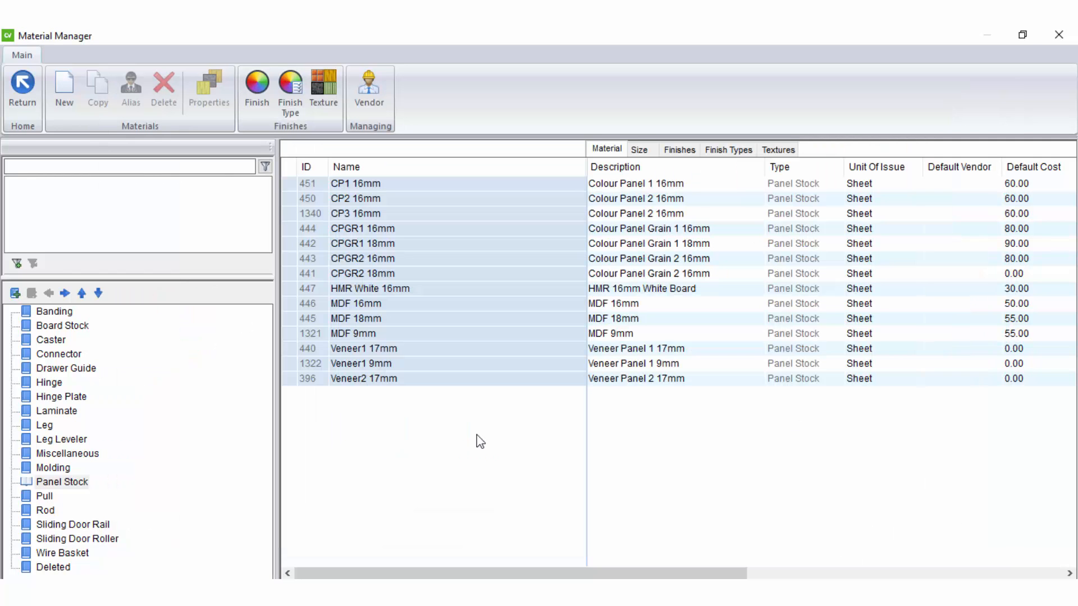
left_click(678, 151)
left_click(781, 153)
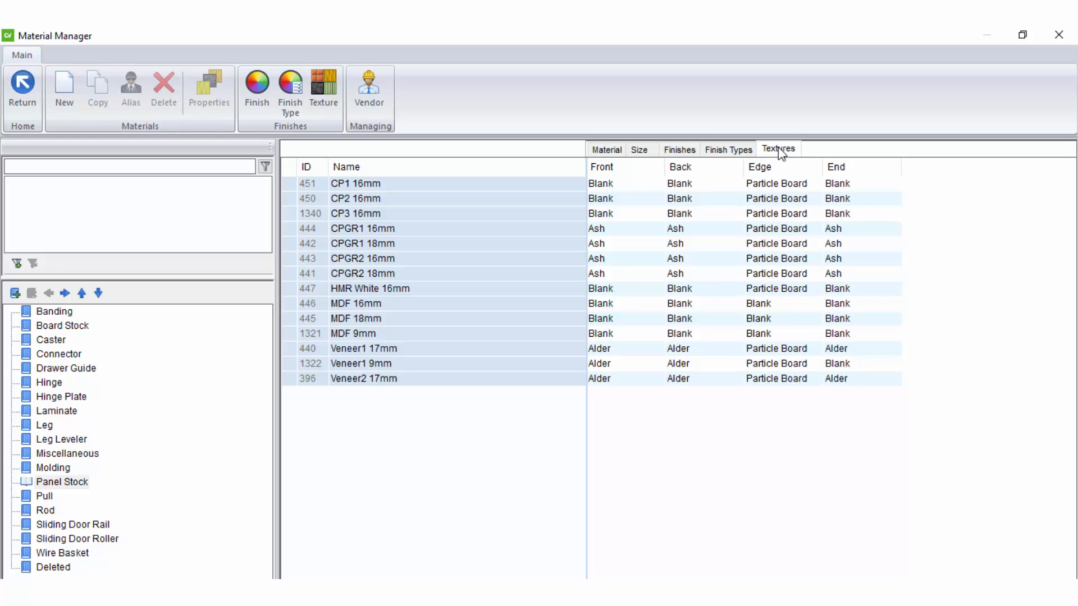
left_click(18, 91)
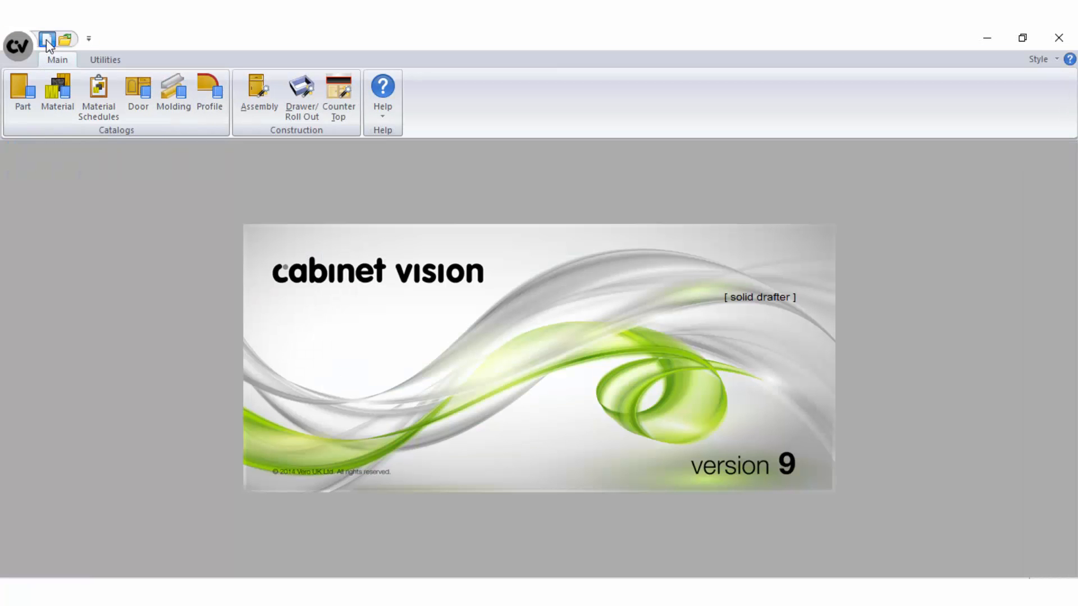
- Start a new job and check the room finishes in its job properties
left_click(47, 39)
left_click(339, 230)
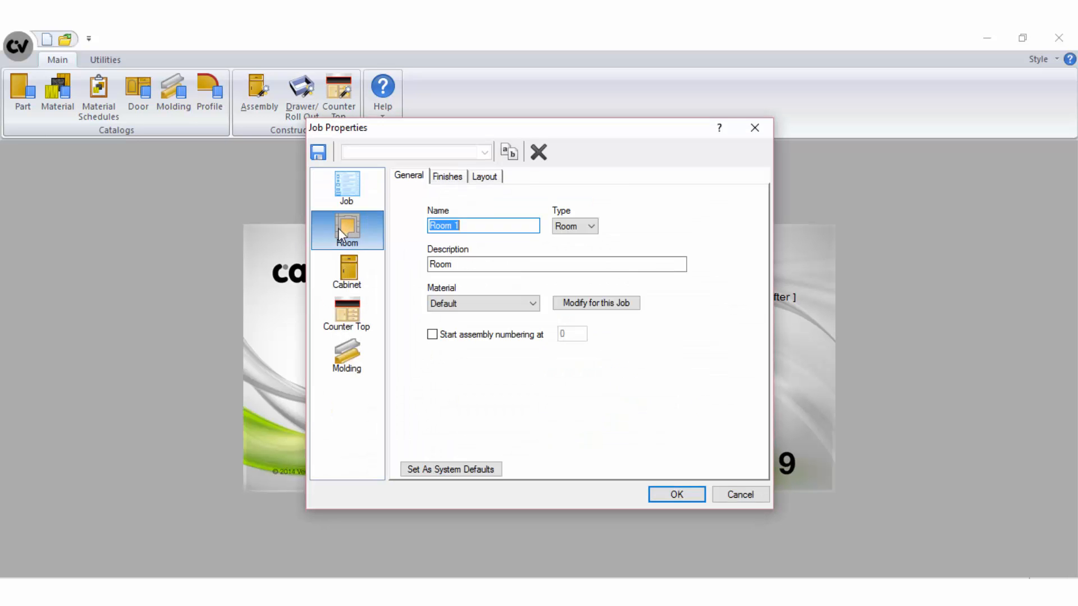
left_click(448, 177)
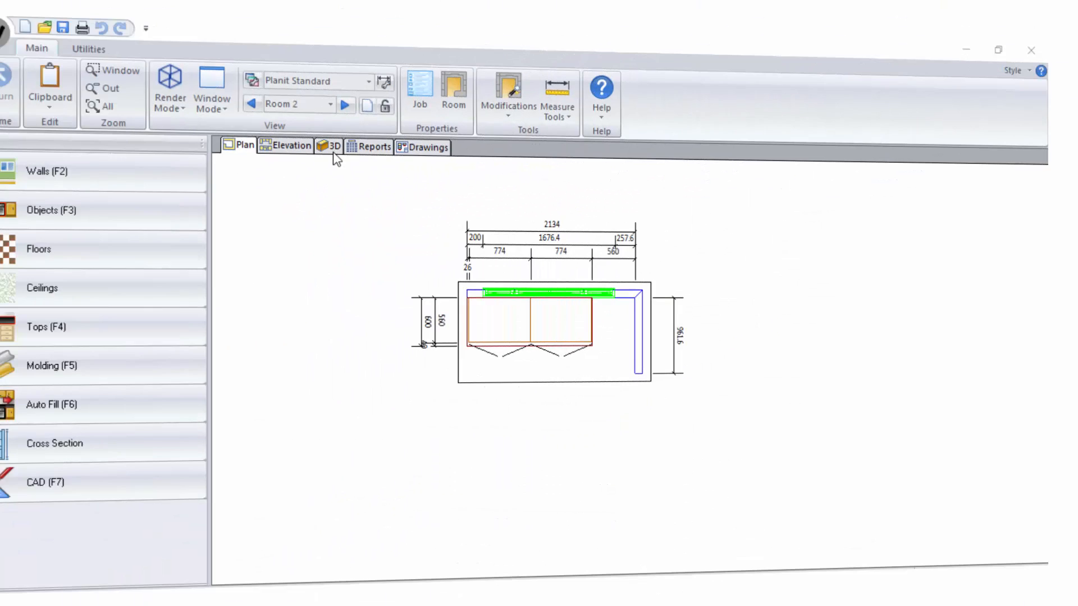
- Set the exterior finish of the second base cabinet to Pine and check the result in the 3D view
left_click(334, 149)
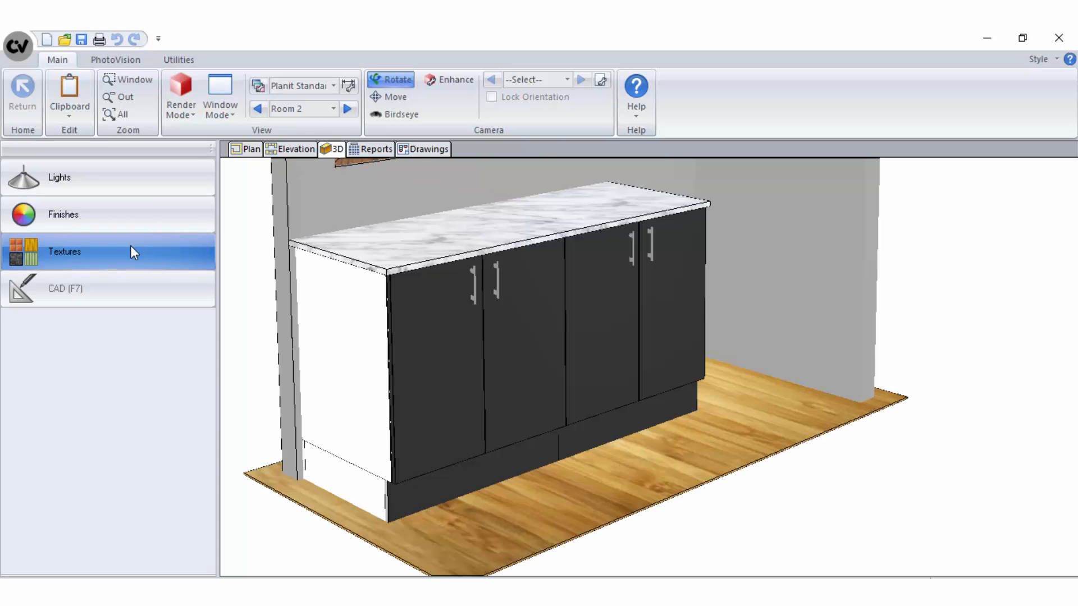
left_click(282, 148)
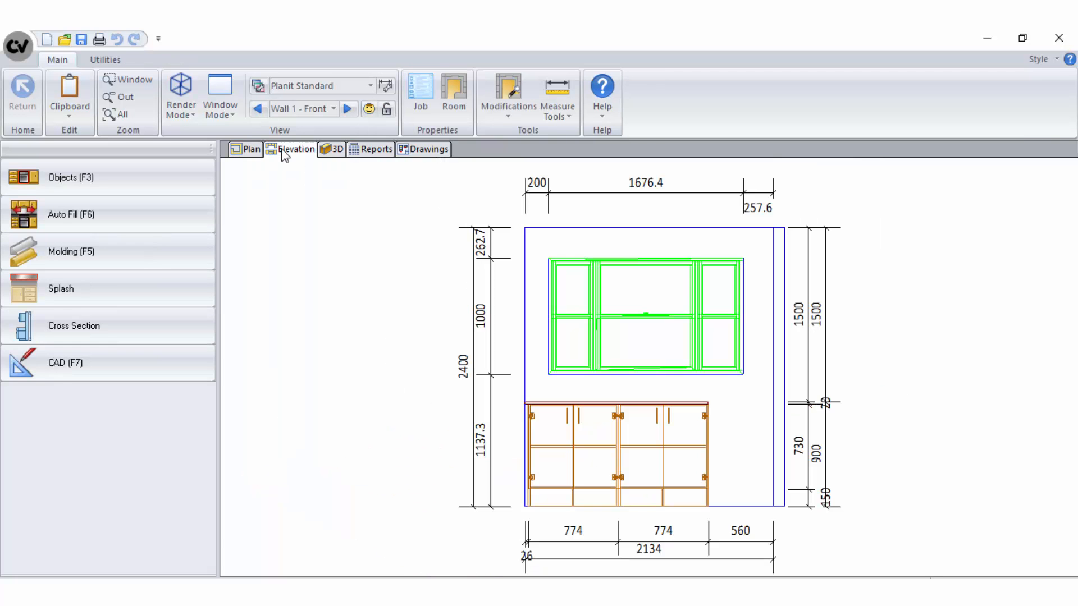
left_click(651, 476)
double_click(651, 476)
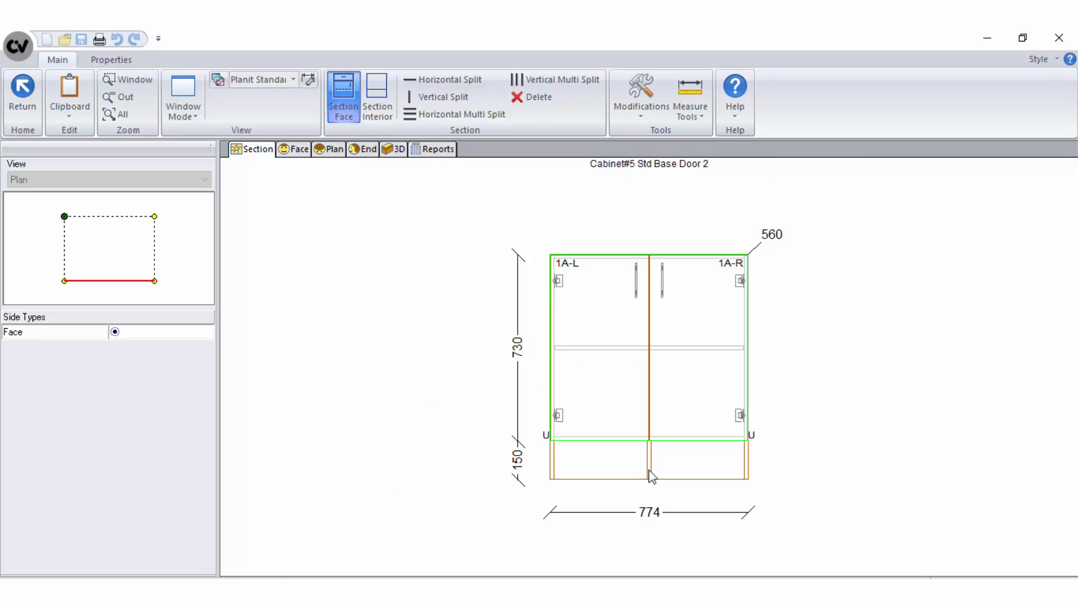
left_click(127, 61)
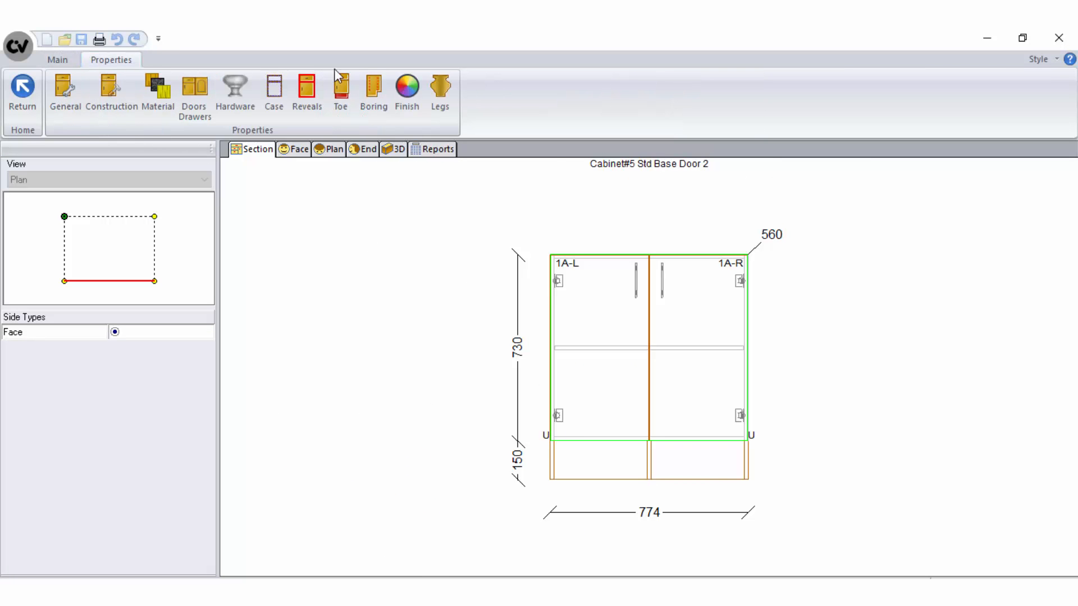
left_click(416, 103)
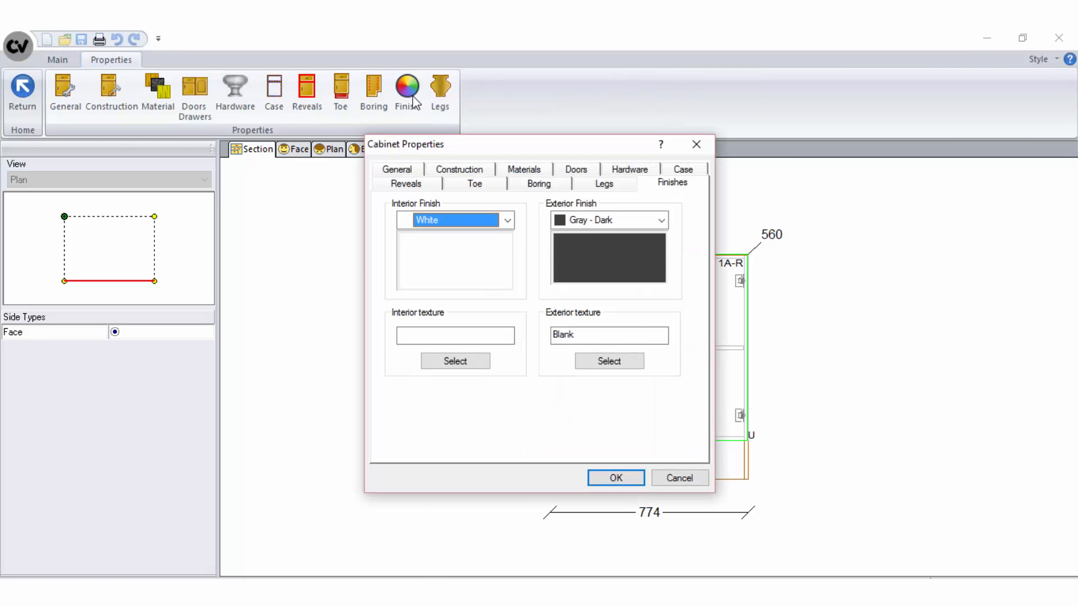
left_click(662, 220)
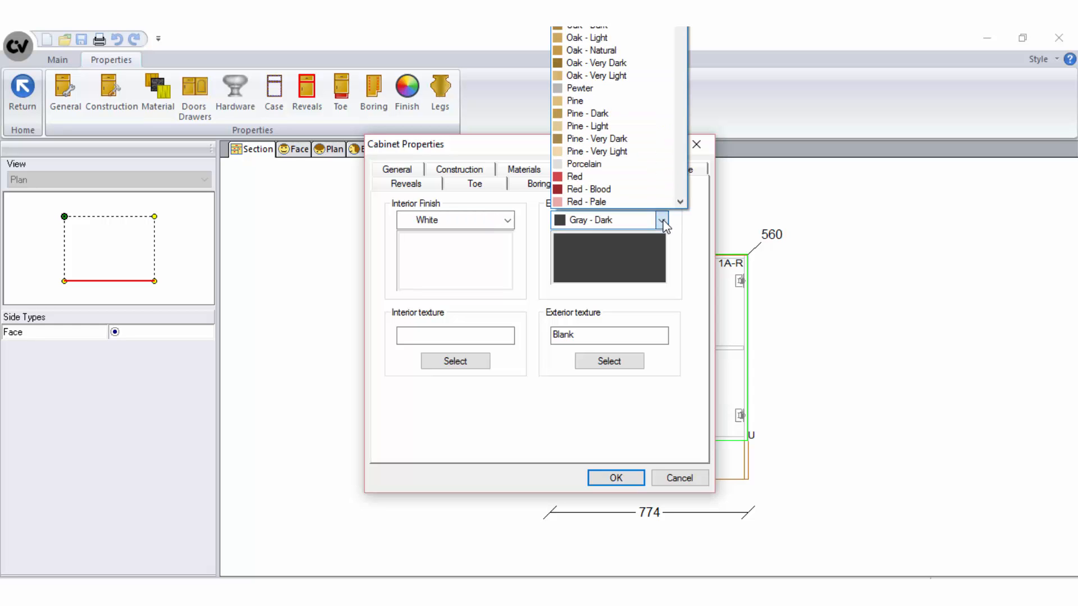
left_click(582, 100)
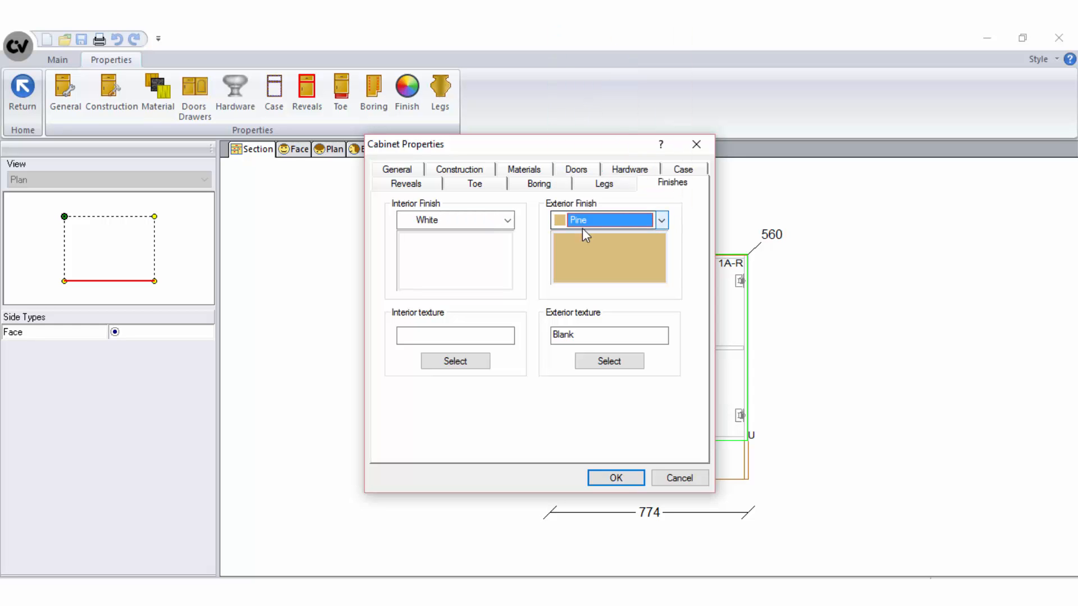
left_click(616, 477)
left_click(22, 96)
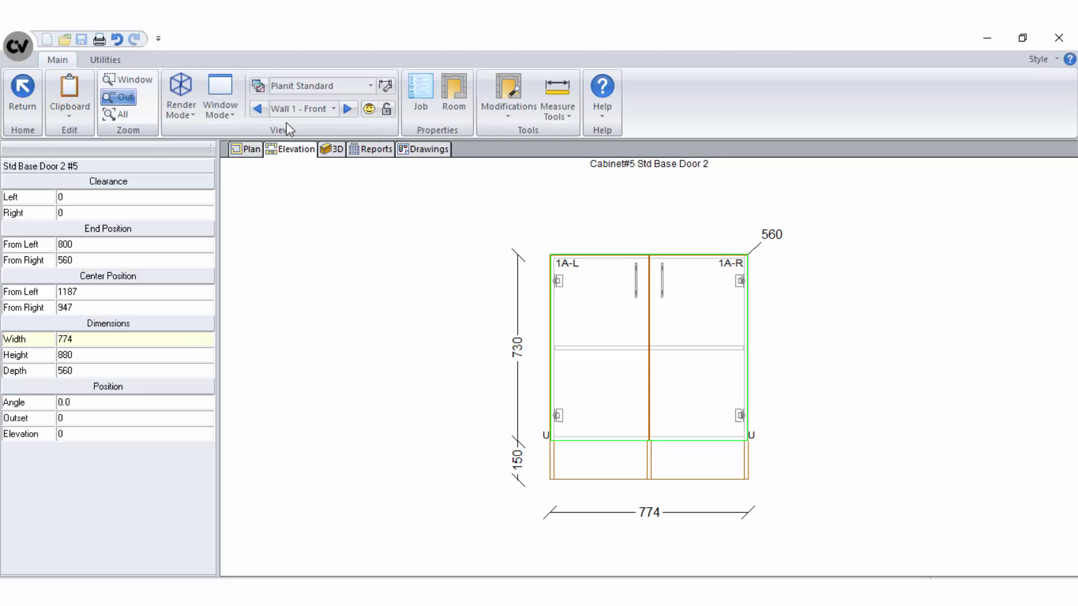
left_click(336, 149)
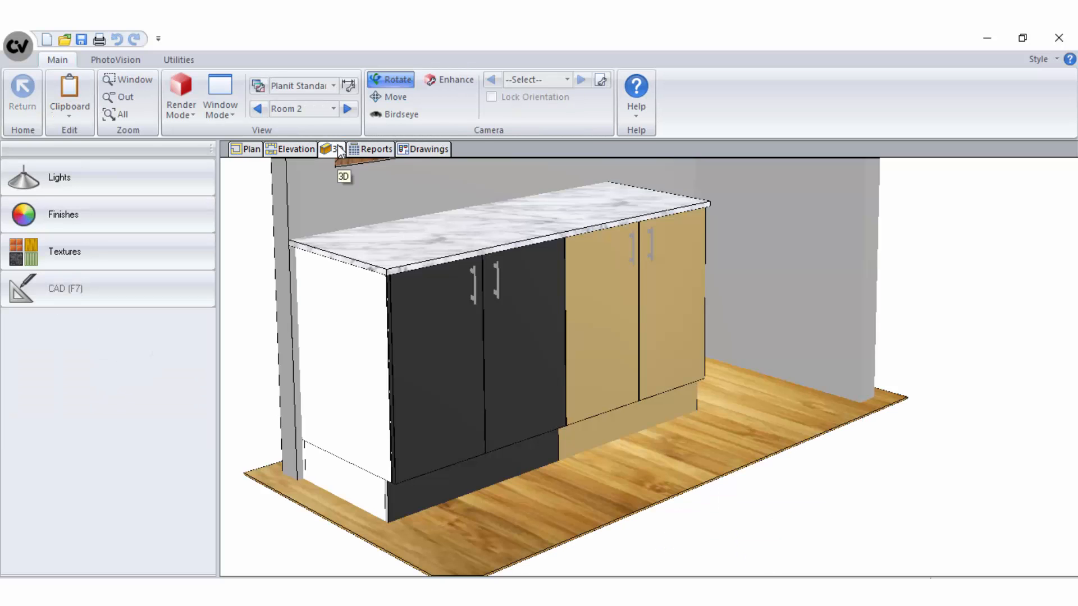
- Review the face, edge and end finish and texture options of the window's wood part in its part properties
left_click(296, 149)
left_click(630, 298)
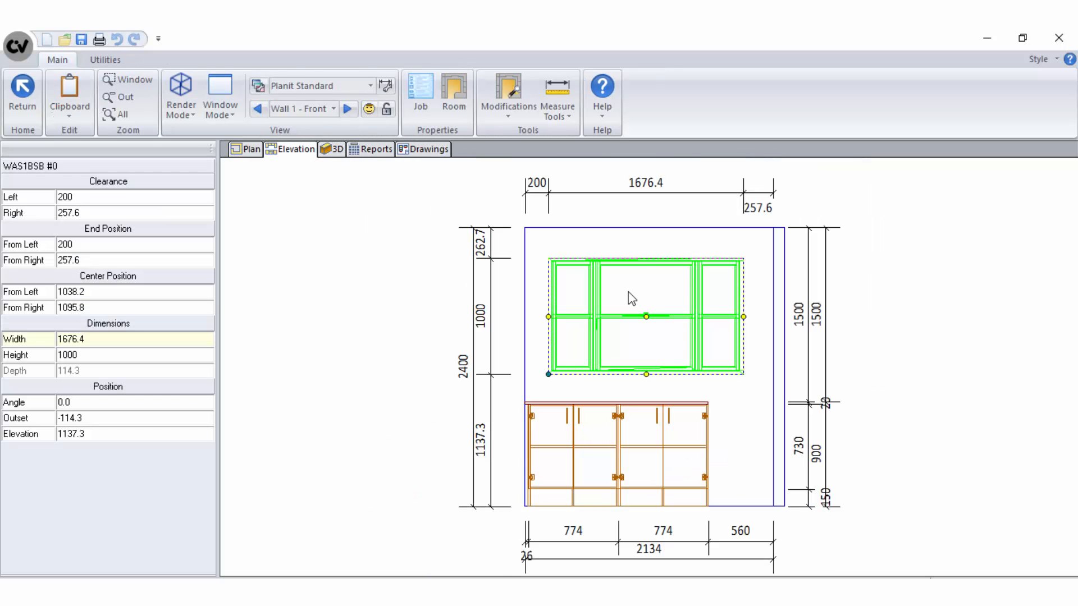
double_click(630, 298)
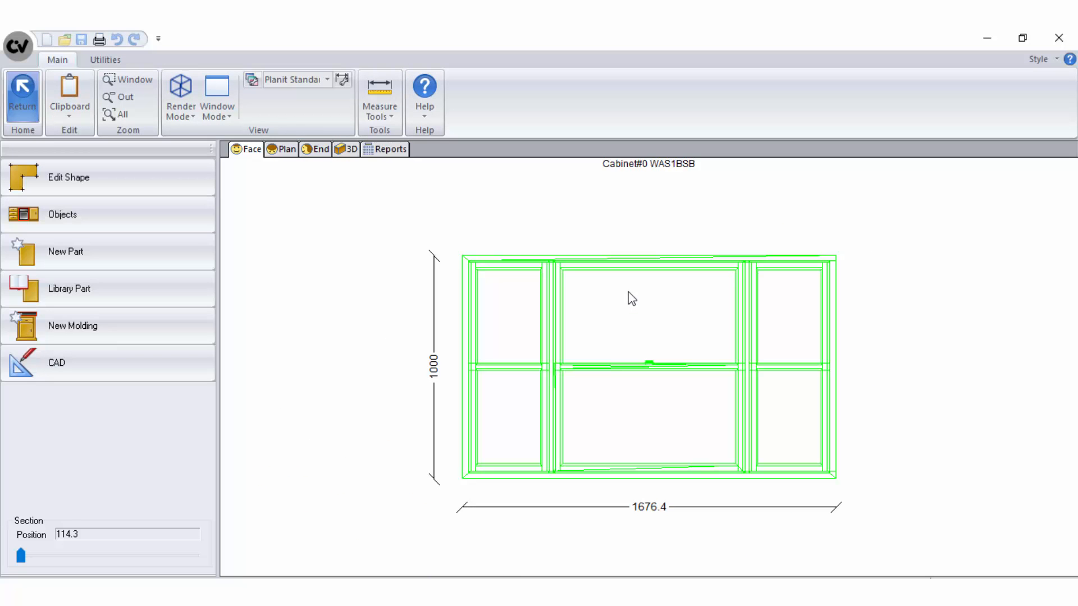
right_click(477, 296)
left_click(491, 455)
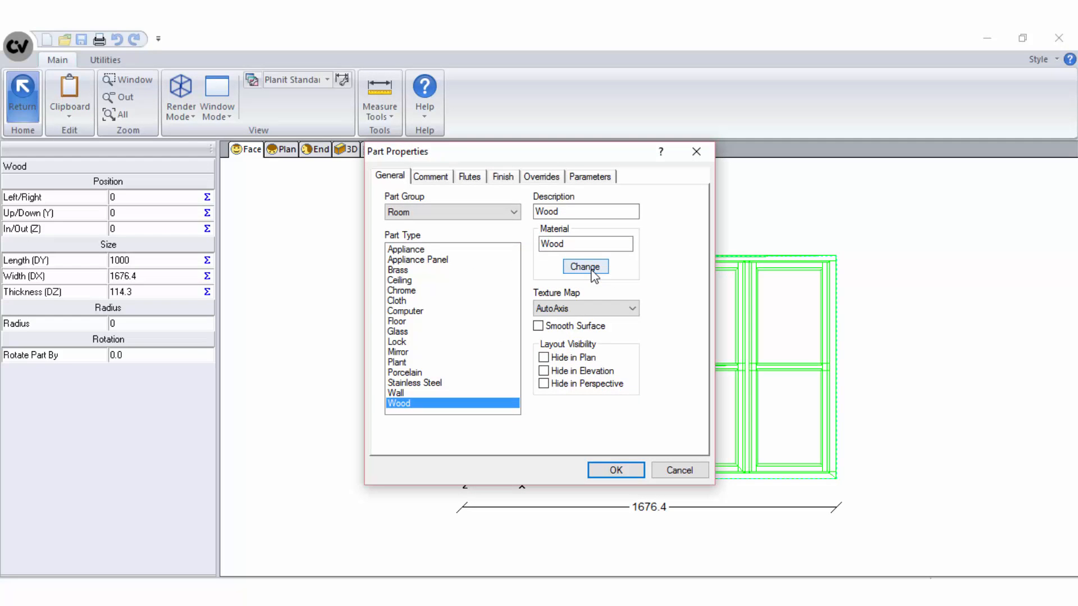
left_click(503, 176)
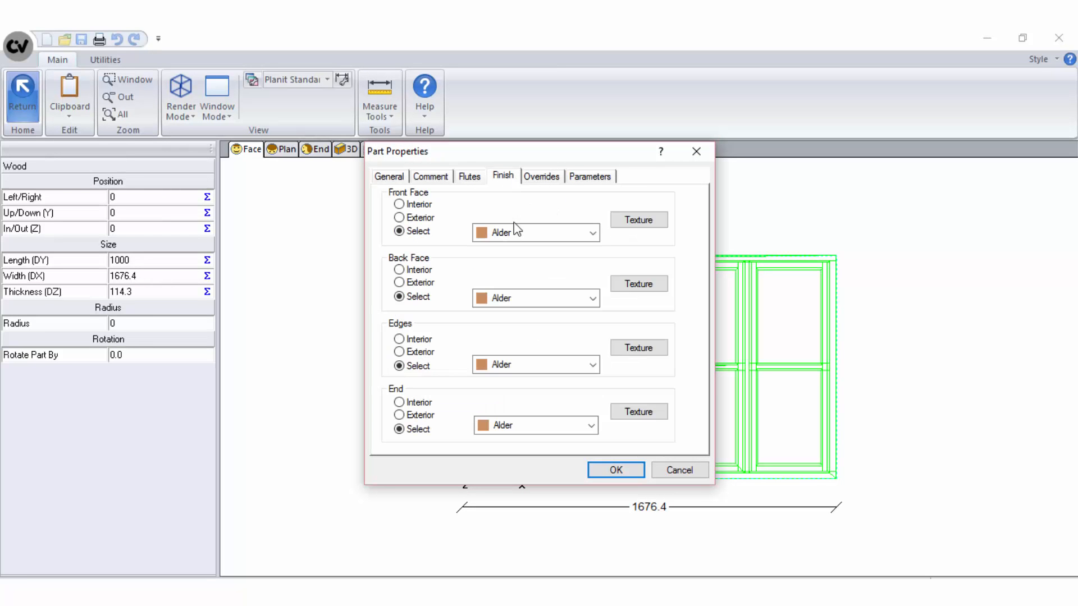
left_click(640, 228)
left_click(630, 471)
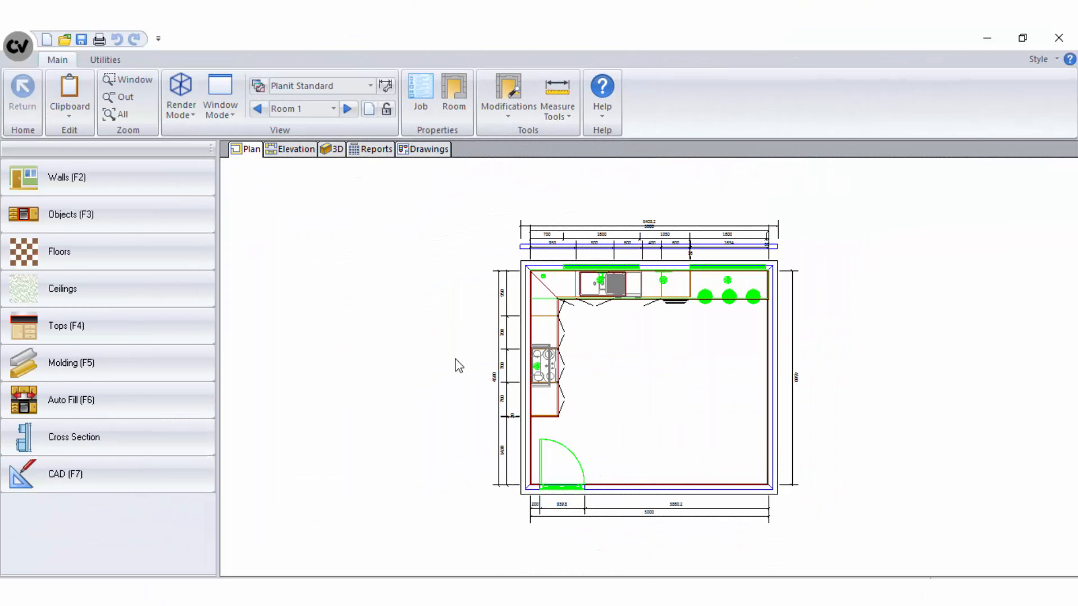
- Open the lights of Room 1 in the 3D view and examine the ambient light's settings
left_click(338, 150)
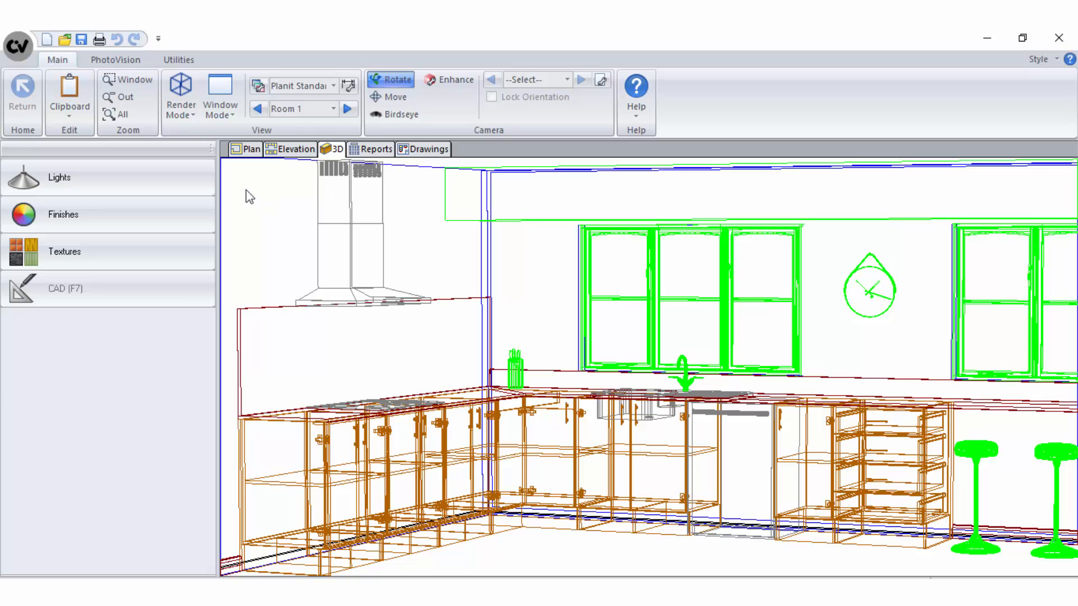
left_click(176, 177)
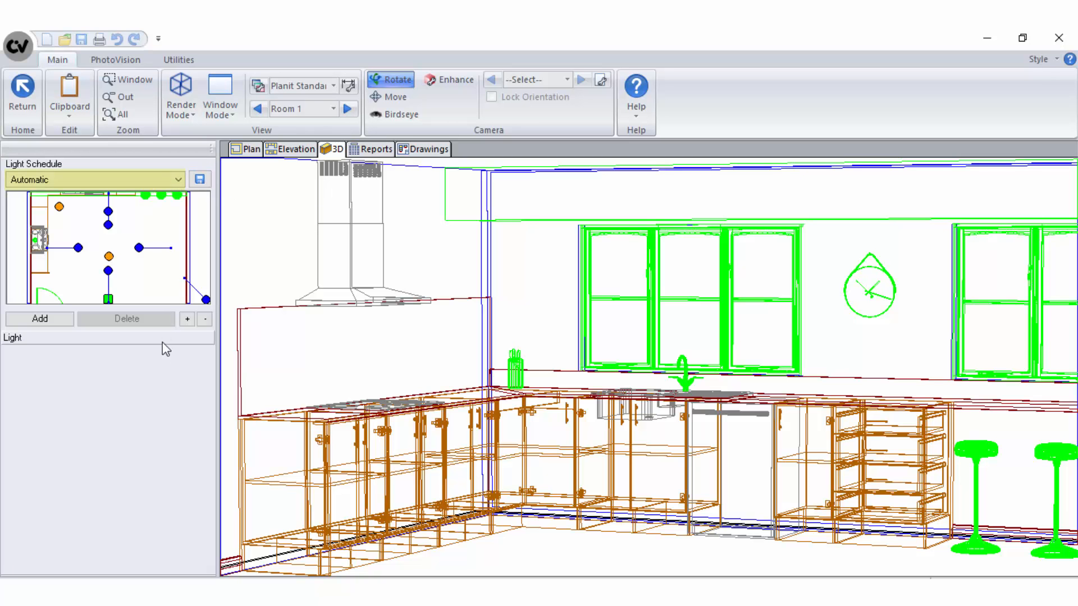
left_click(205, 318)
left_click(205, 319)
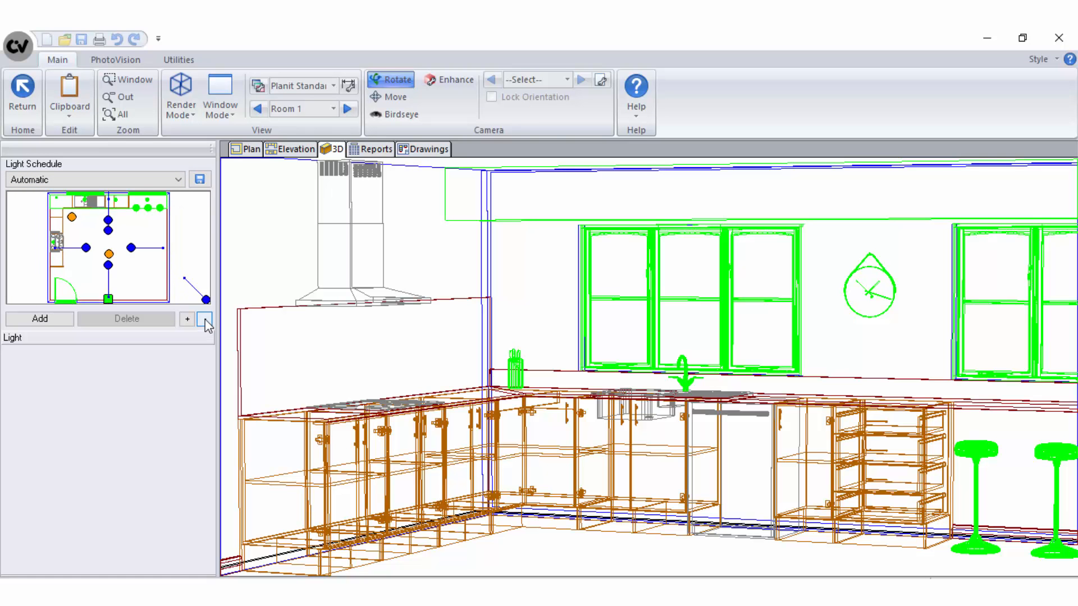
left_click(206, 318)
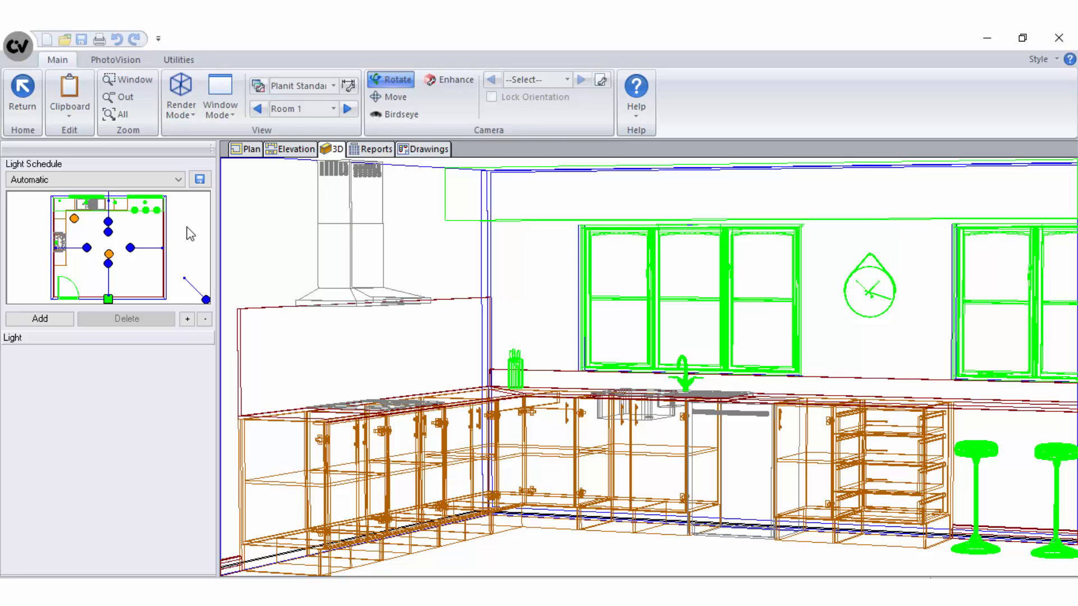
left_click(186, 247)
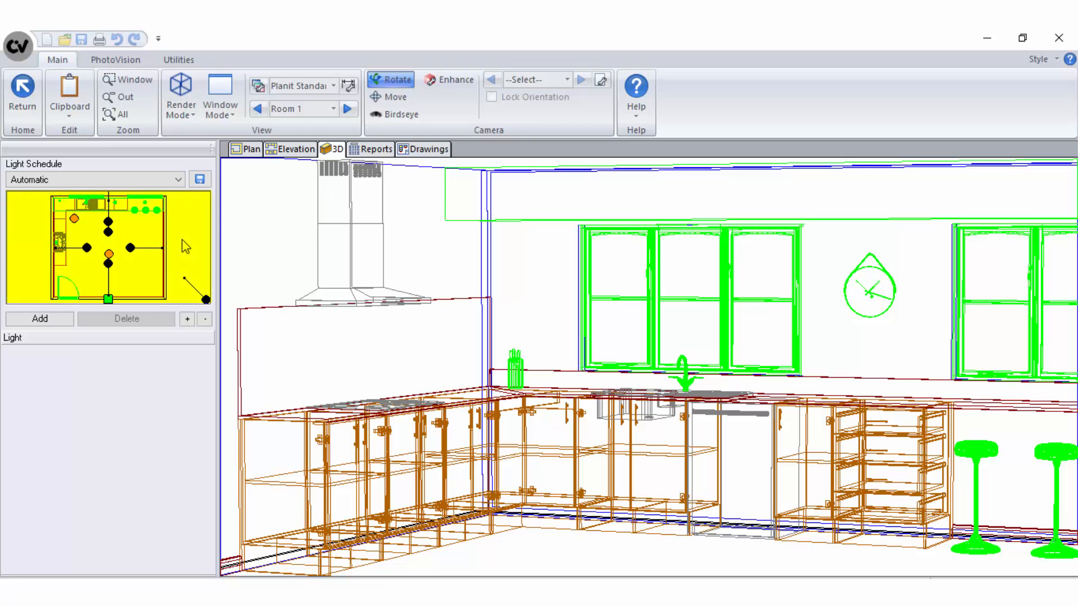
left_click(183, 240)
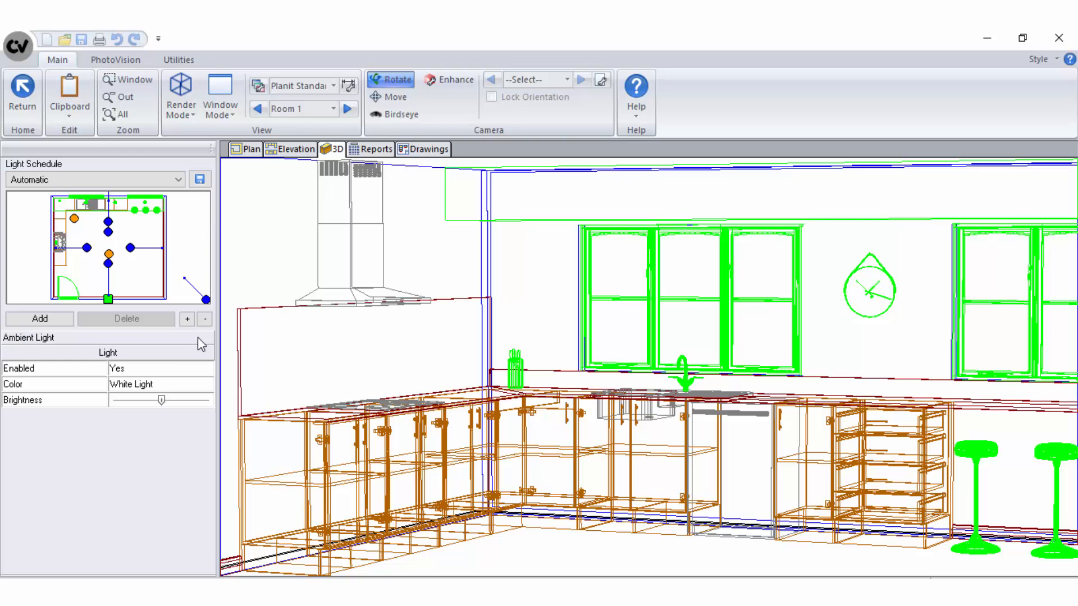
- Examine the settings of the headlight, the directional lights and the point light in the room's corner
left_click(109, 299)
left_click(108, 299)
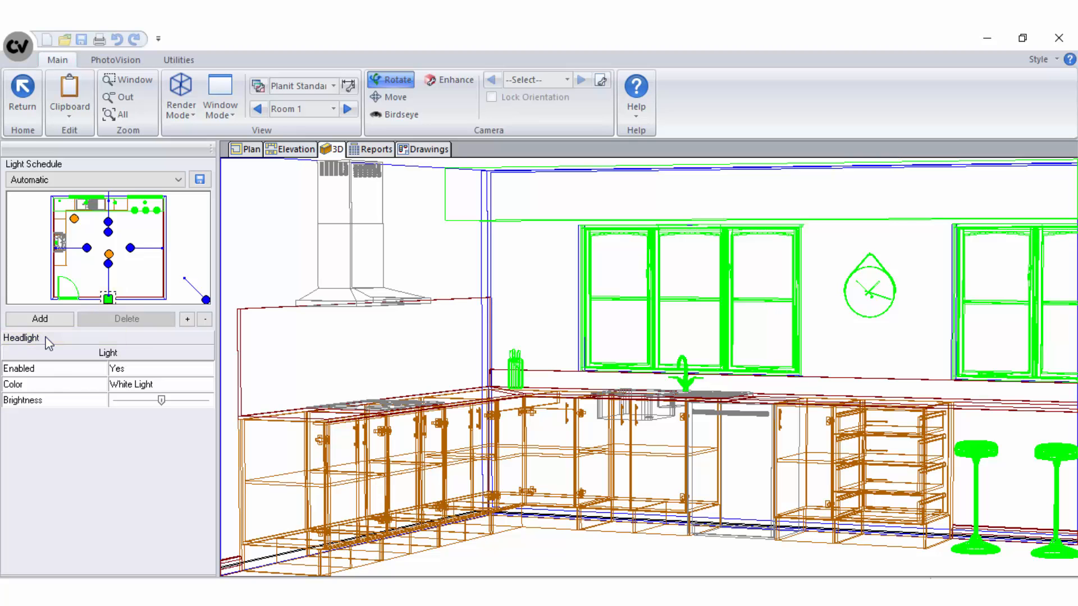
left_click(206, 299)
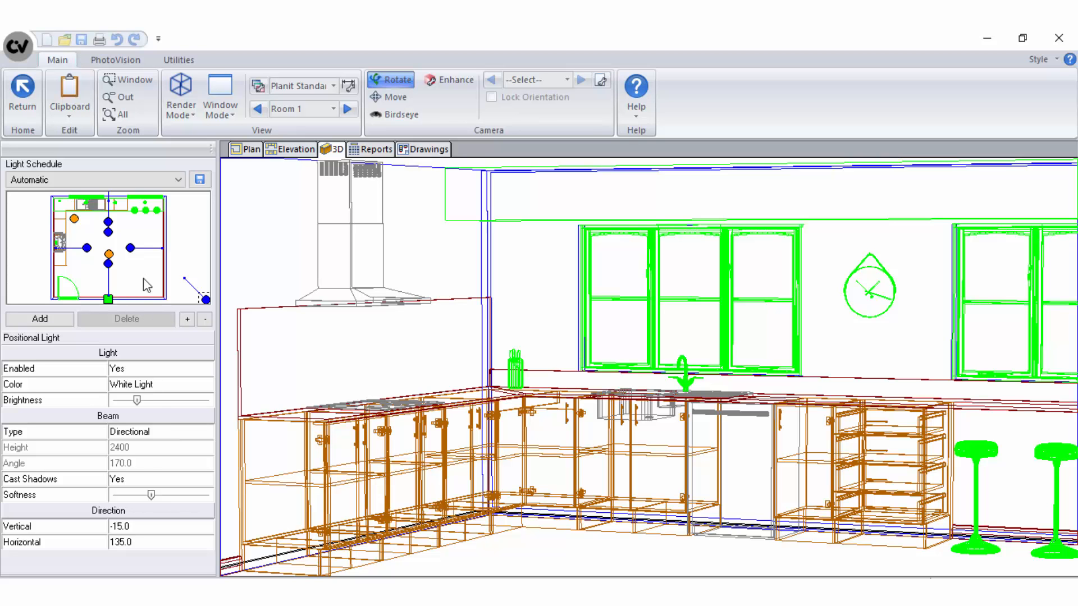
left_click(108, 231)
left_click(74, 218)
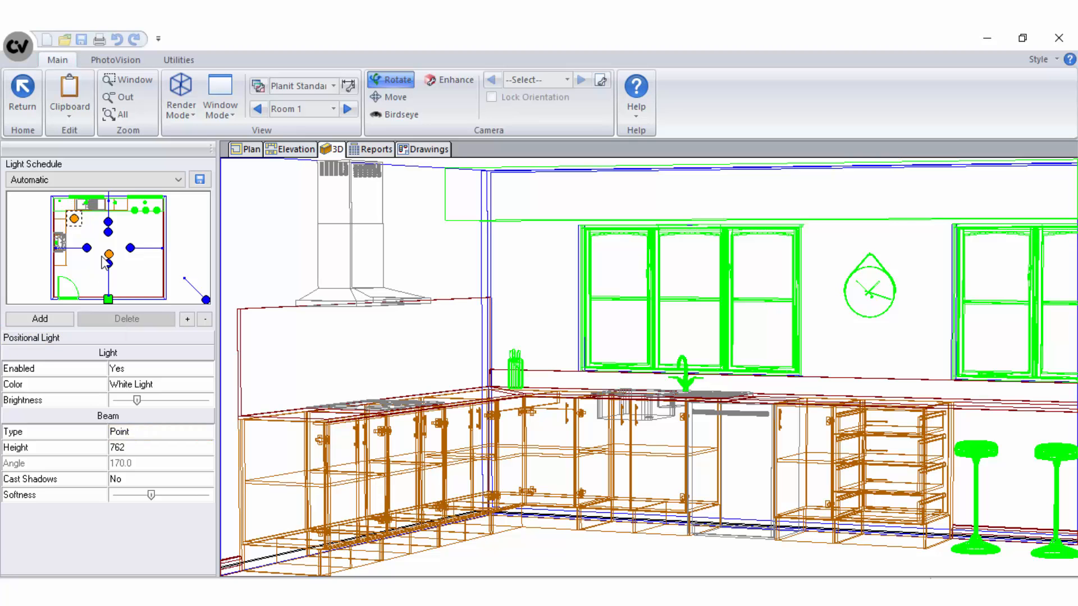
- Try the Spot beam type on the directional light just behind the room's centre, then restore Directional
left_click(108, 232)
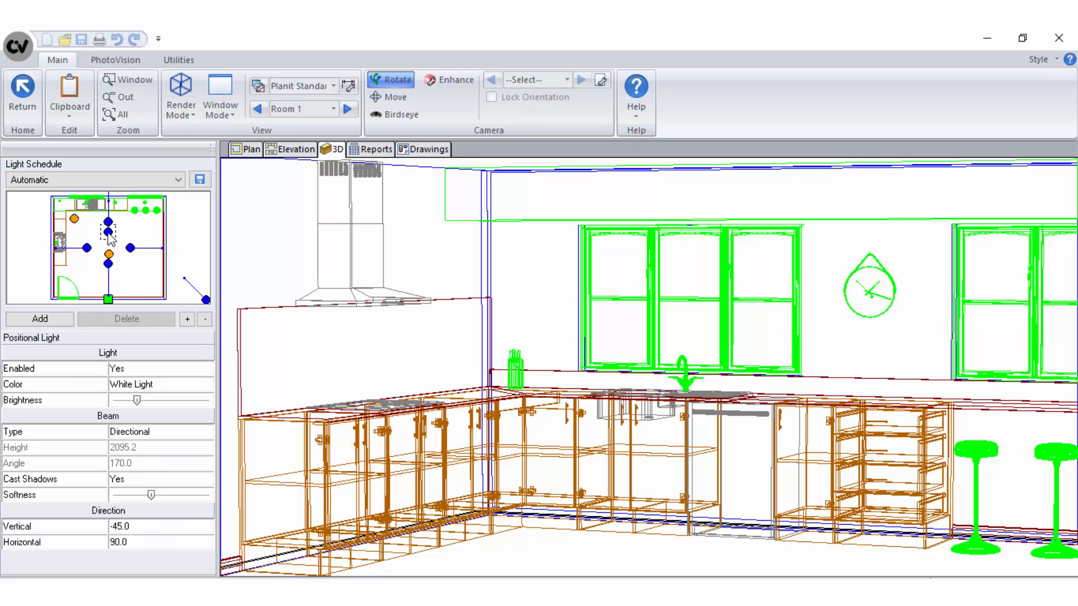
left_click(177, 432)
left_click(207, 431)
left_click(190, 445)
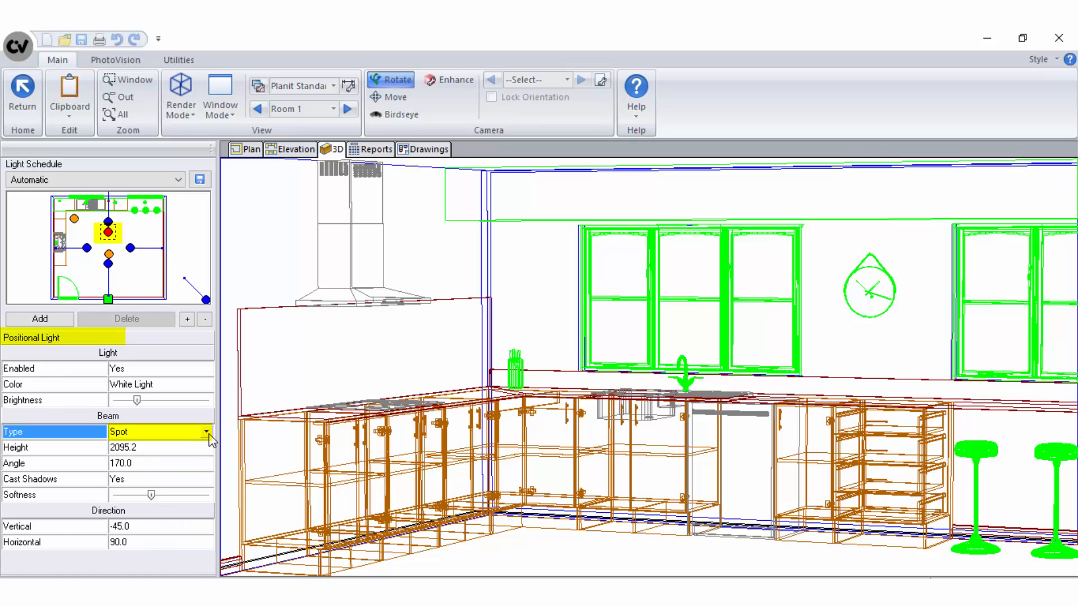
left_click(206, 434)
left_click(197, 460)
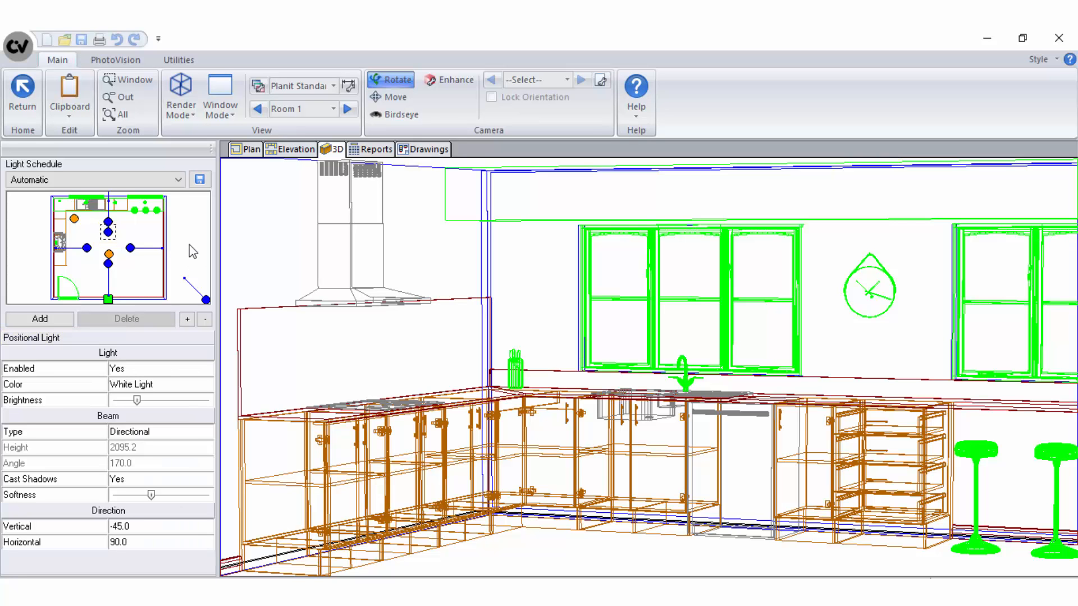
- Switch the light schedule to Standard and produce an Architectural render of the kitchen
left_click(180, 178)
left_click(160, 205)
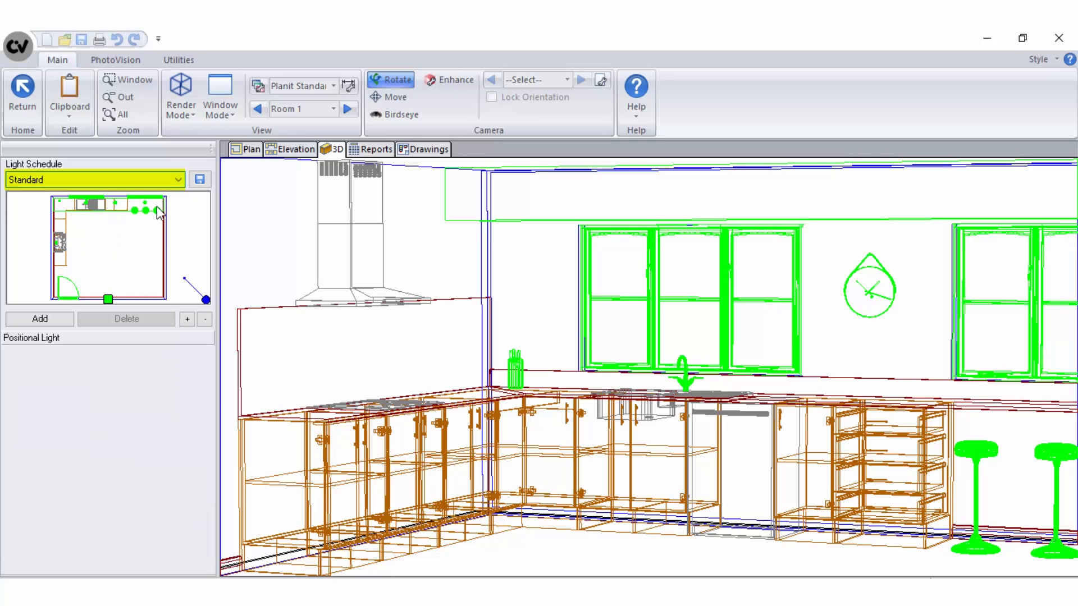
left_click(116, 59)
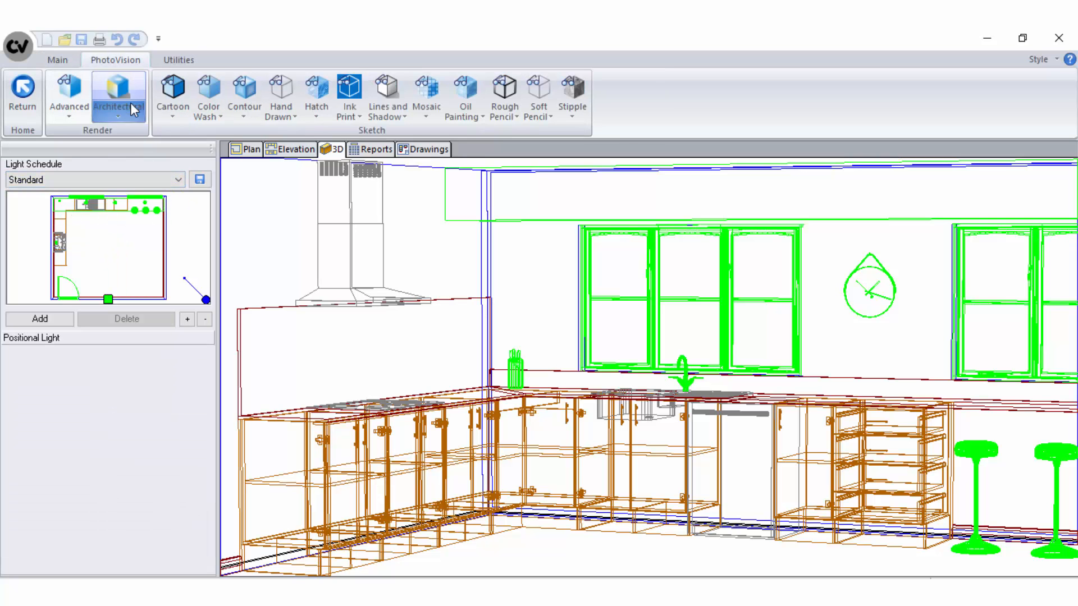
left_click(118, 110)
left_click(135, 155)
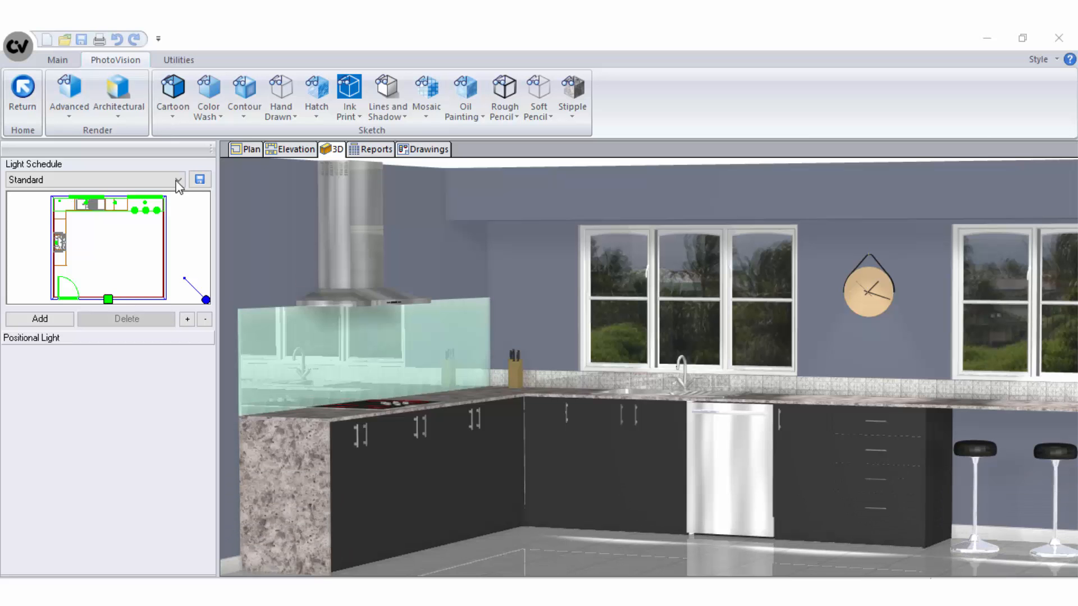
- Save the light schedule under the name Sample Schedule
left_click(200, 180)
type("Sample Schedule")
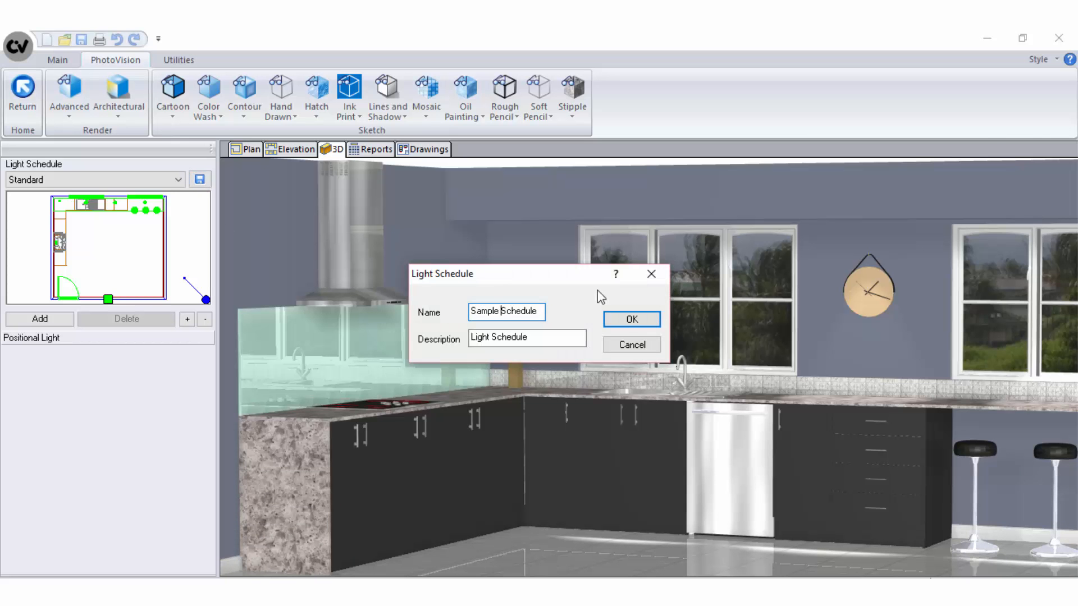
left_click(623, 319)
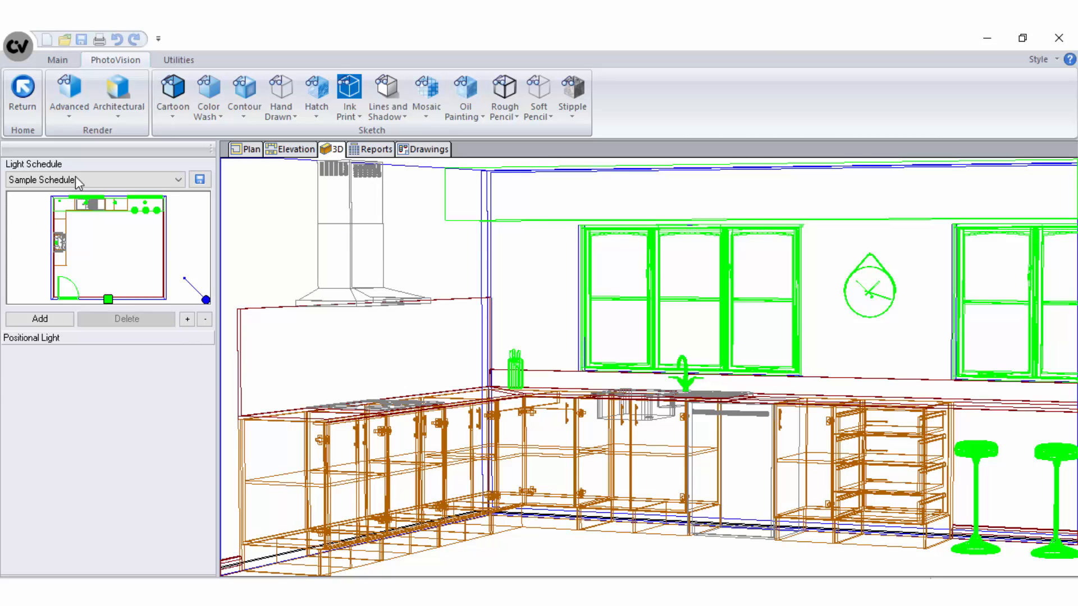
- Add a point light at the room's centre and move it towards the bar stools on the light plan
left_click(116, 256)
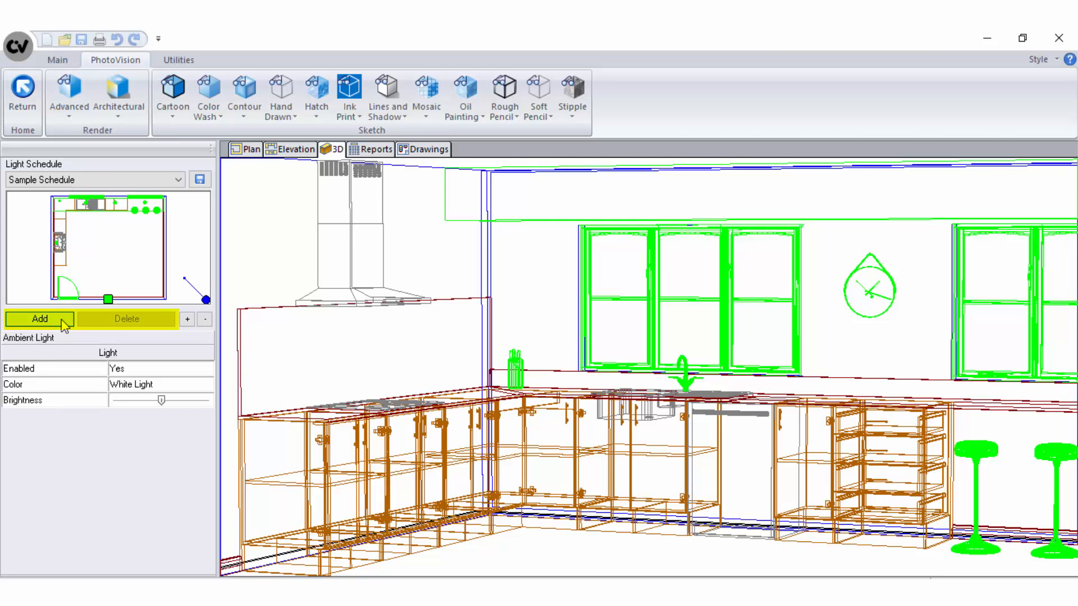
left_click(39, 319)
left_click(110, 254)
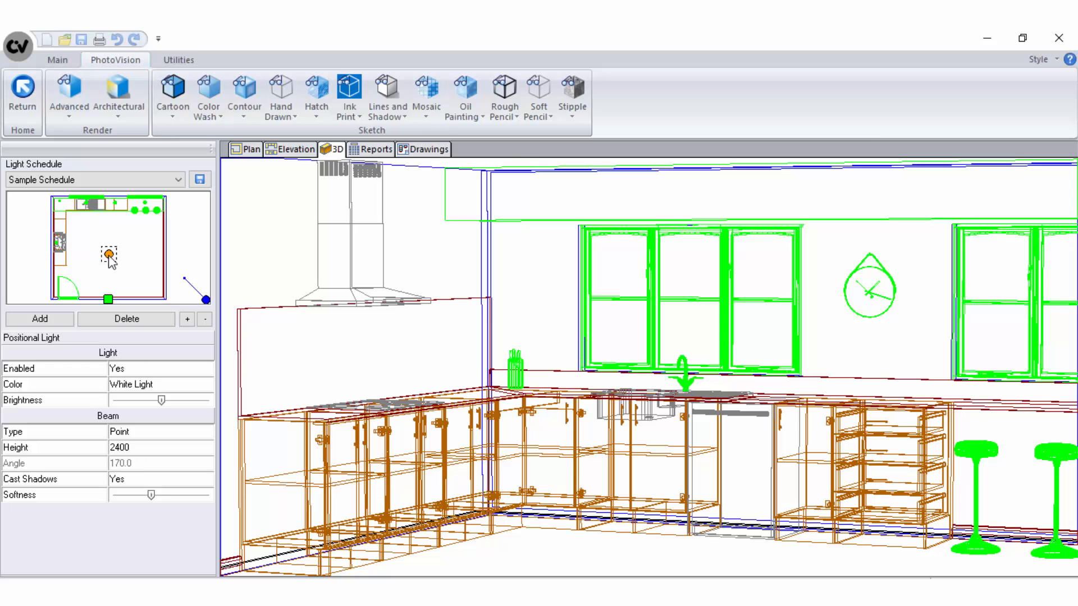
mouse_move(110, 256)
left_mouse_down()
mouse_move(124, 253)
mouse_move(122, 232)
left_mouse_up()
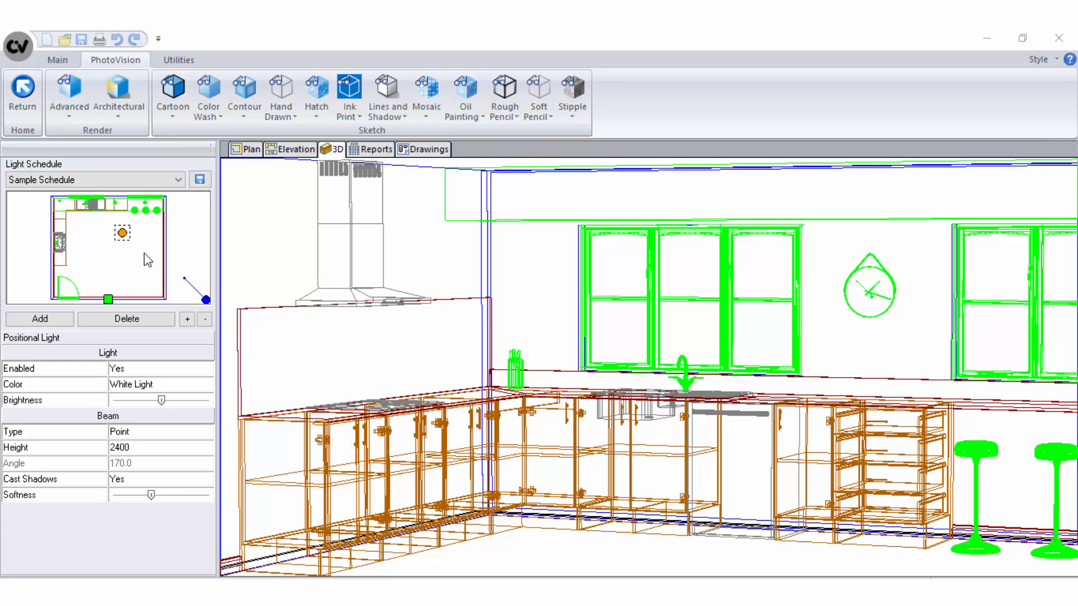
- Aim the directional light outside the room's lower corner at a horizontal angle of 121.9 and a vertical angle of -54
left_click(193, 290)
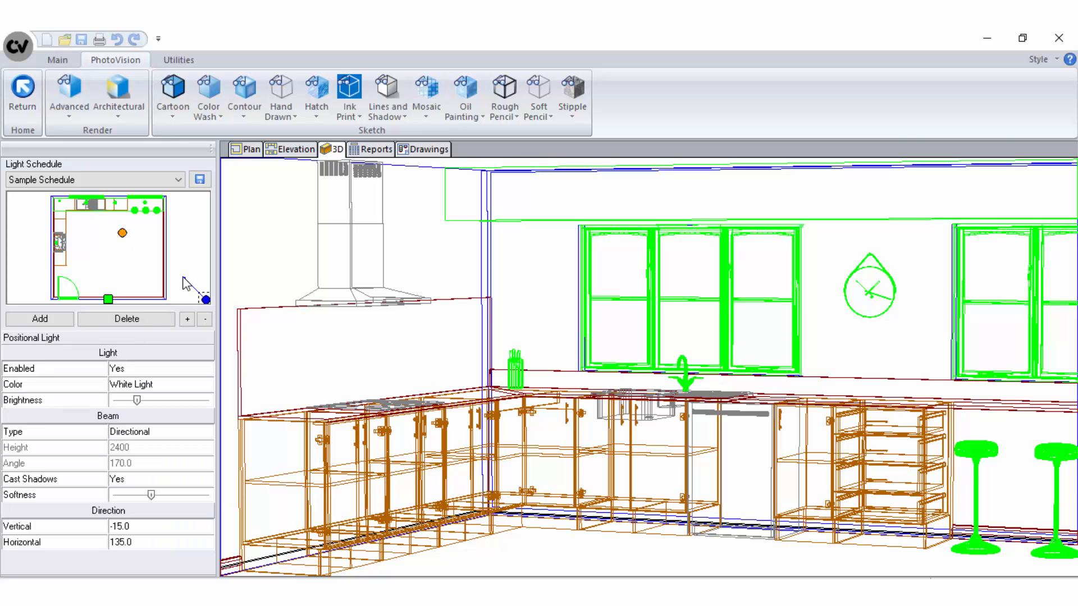
left_click_drag(183, 281, 187, 271)
left_click(143, 542)
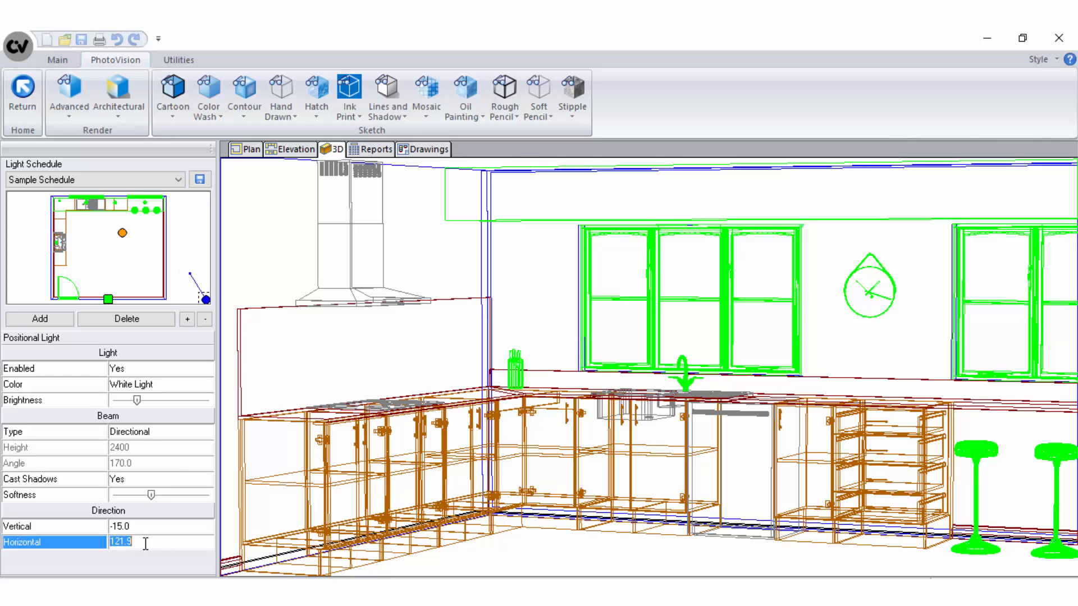
left_click(181, 528)
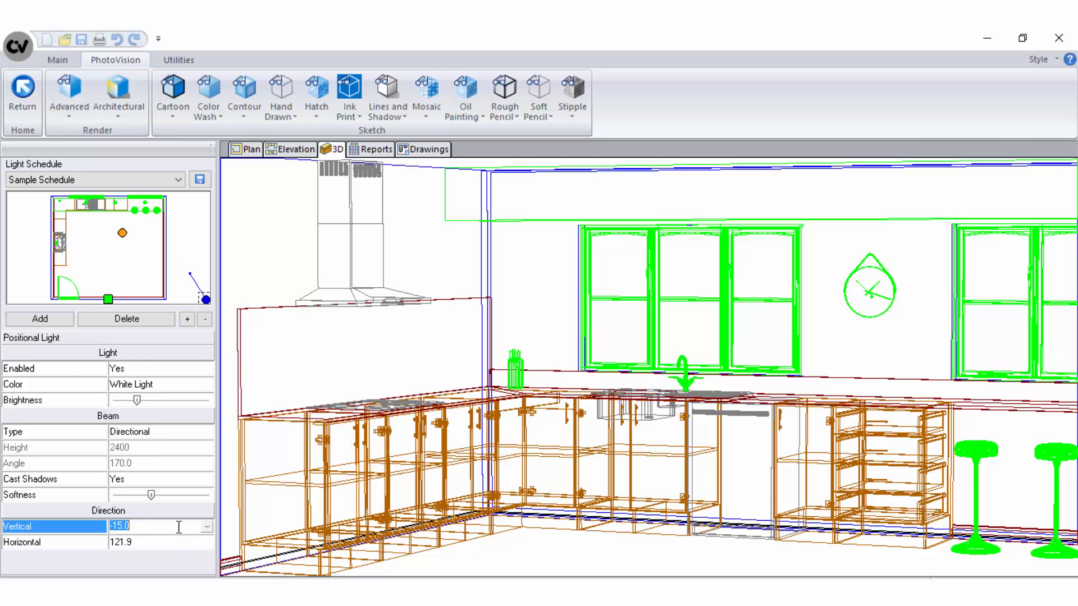
left_click(209, 529)
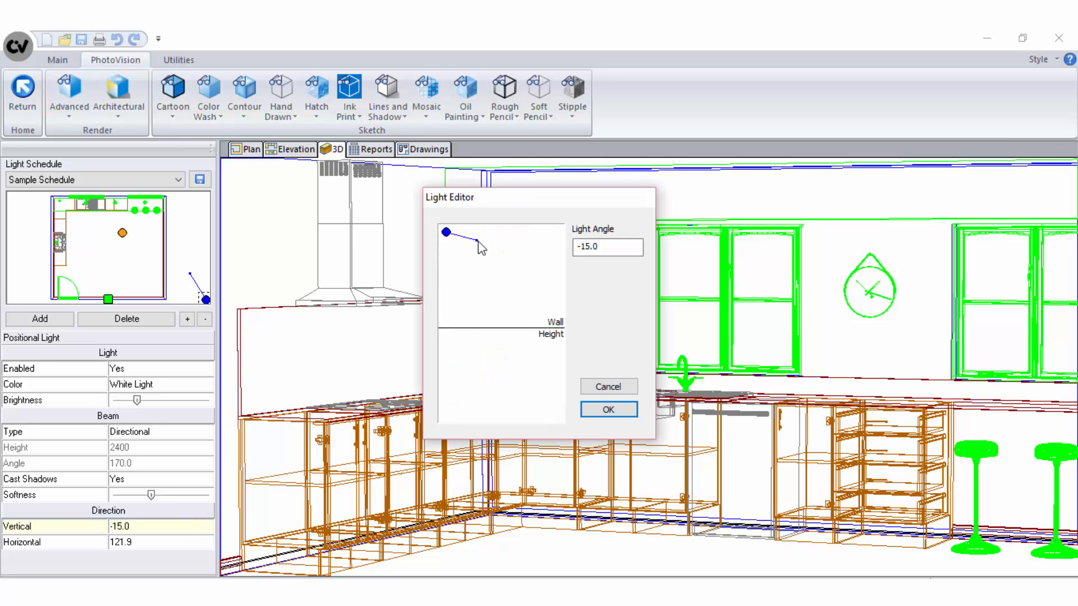
mouse_move(477, 240)
left_mouse_down()
mouse_move(452, 281)
mouse_move(479, 259)
left_mouse_up()
left_click(609, 409)
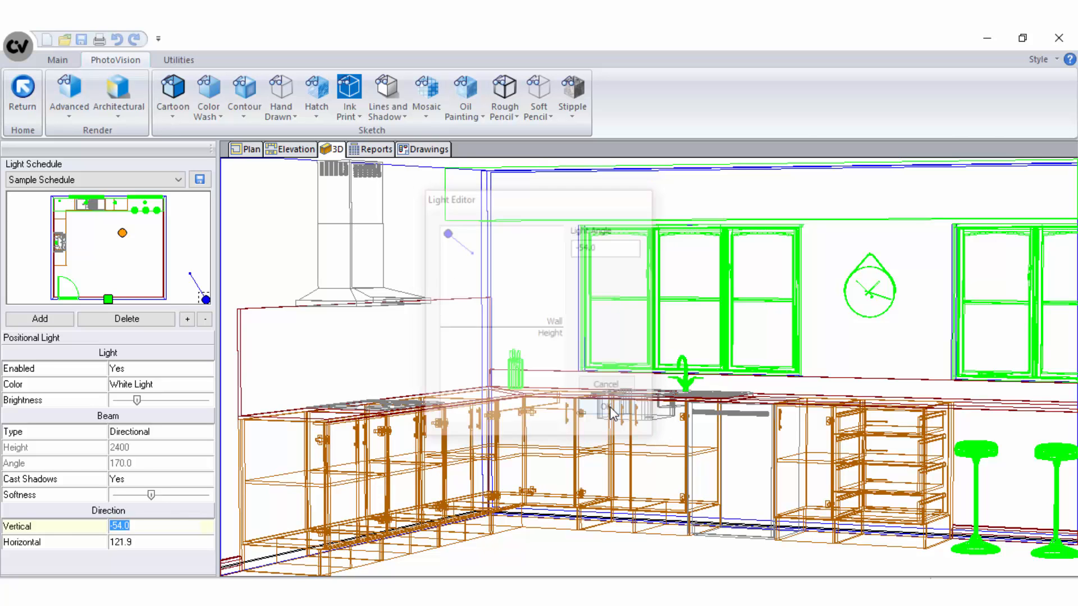
- Turn off shadow casting for the point light near the bar stools
left_click(122, 233)
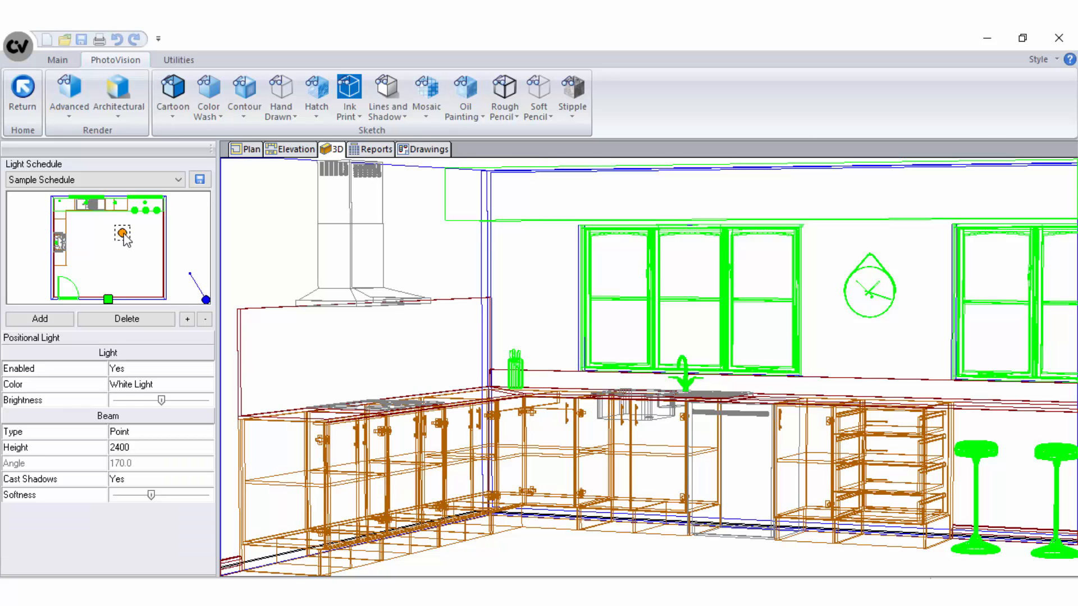
left_click(143, 480)
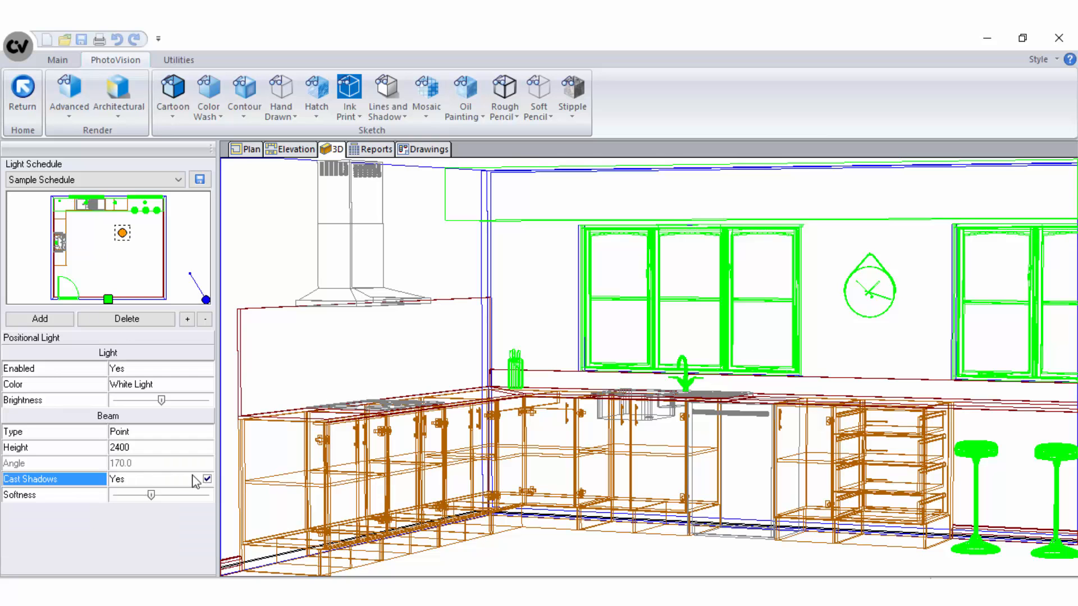
left_click(207, 479)
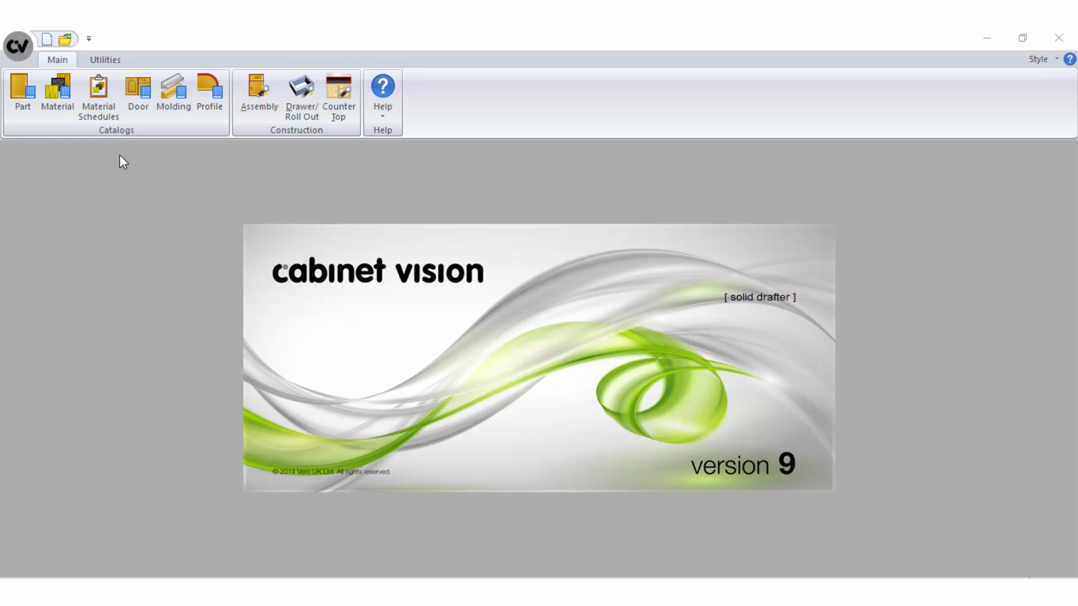
- Open the program preferences at the Lights settings
left_click(18, 46)
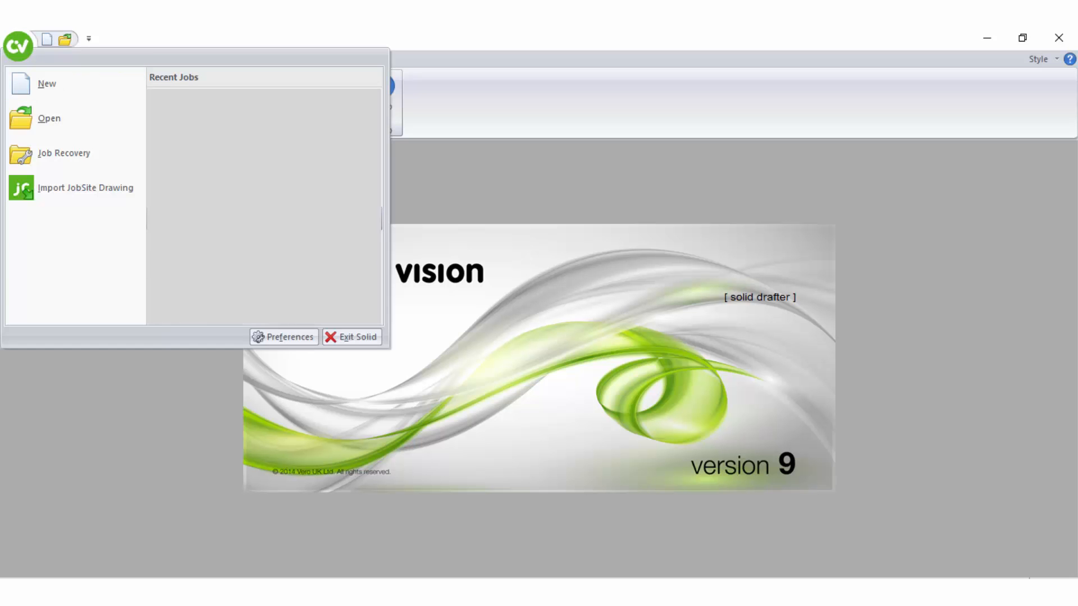
left_click(288, 333)
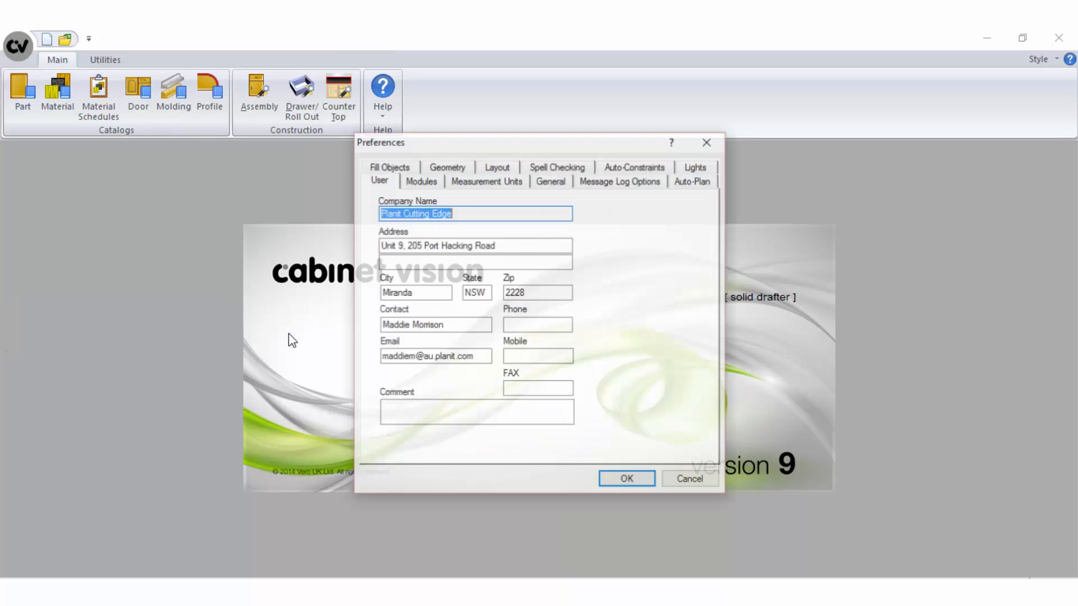
left_click(693, 167)
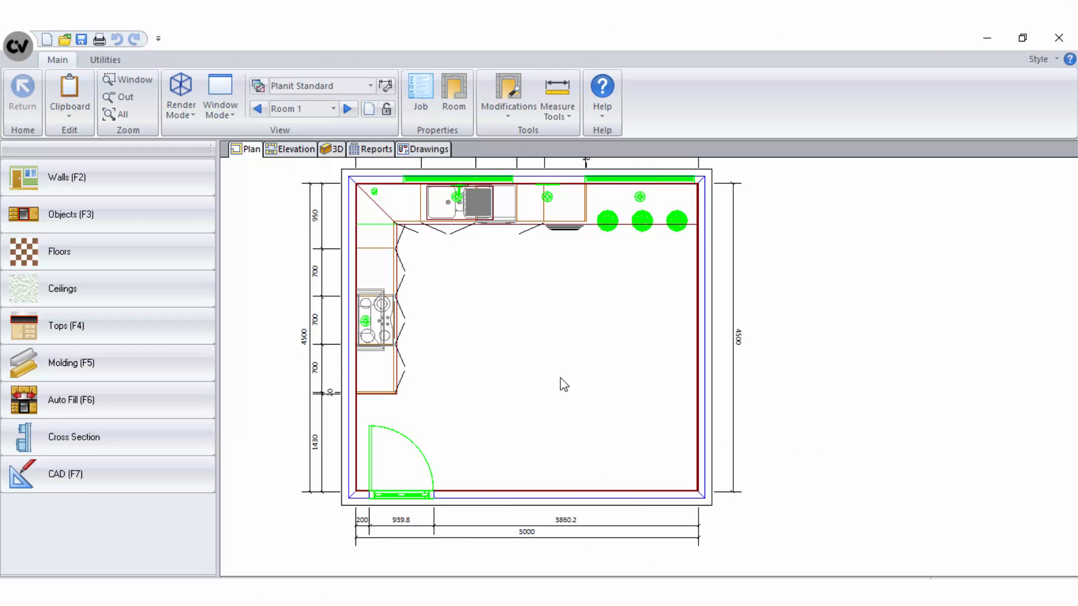
- Add an incandescent spot light with a narrow beam angle to the Wall 1 elevation, near the ceiling about 555 mm from the wall's left end
left_click(302, 150)
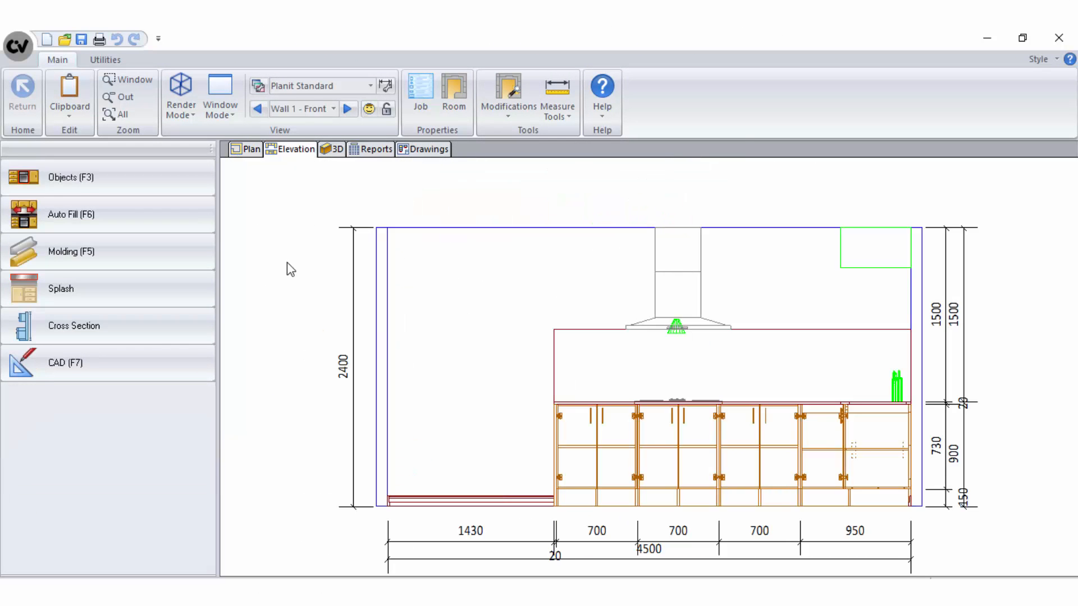
right_click(288, 262)
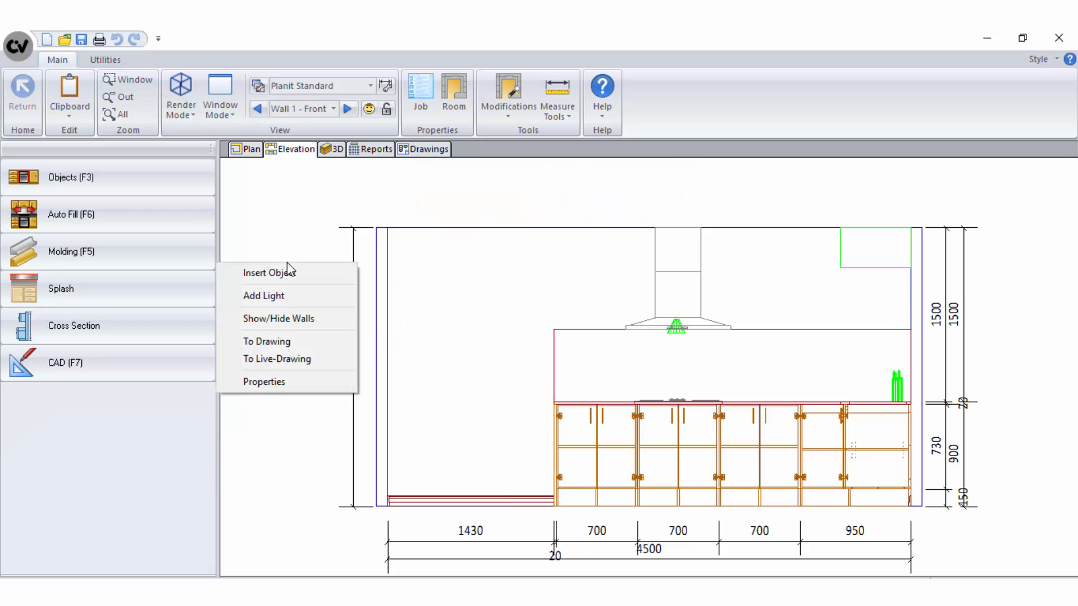
left_click(291, 302)
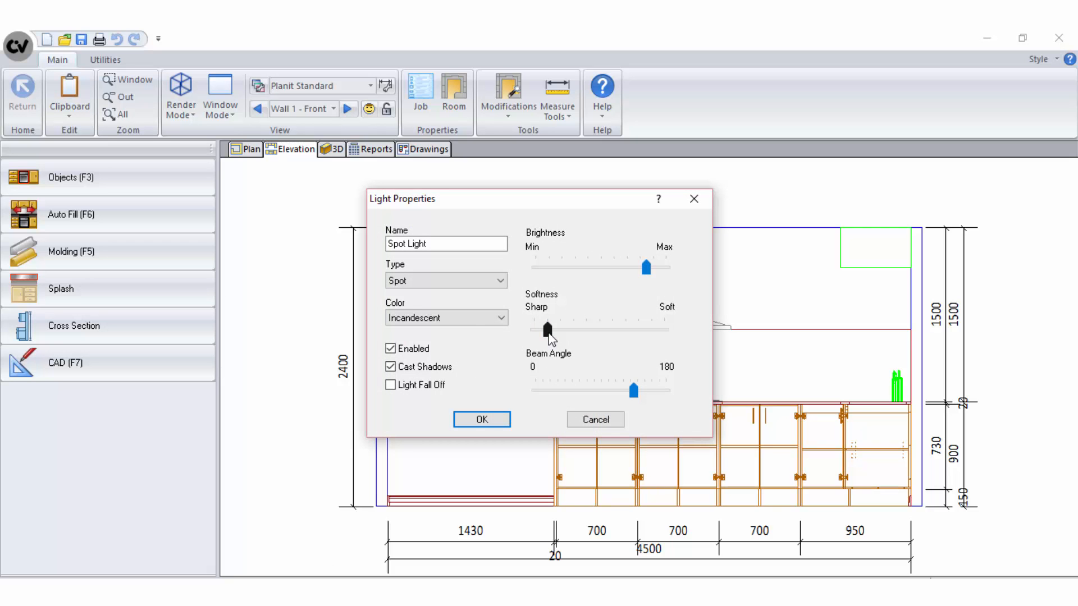
left_click_drag(646, 268, 659, 268)
left_click_drag(633, 392, 550, 391)
left_click(486, 420)
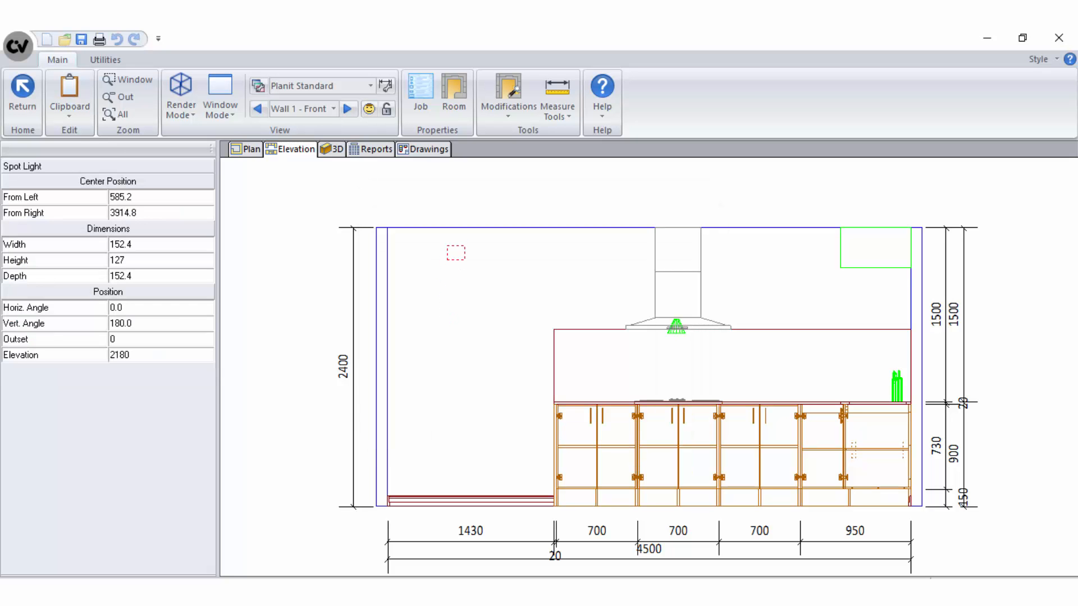
left_click(452, 240)
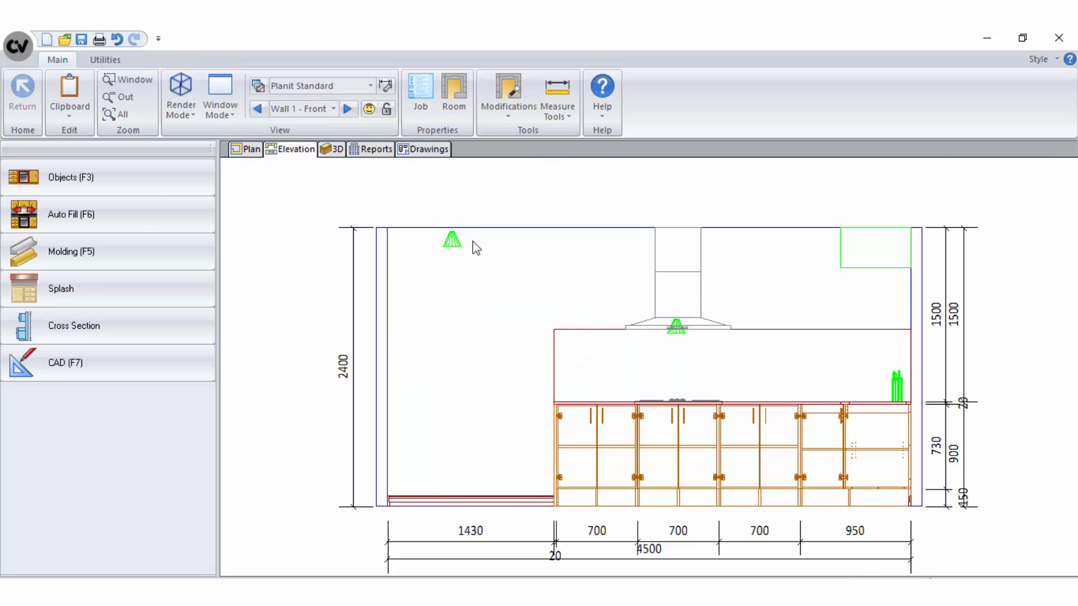
- Increase the new spot light's softness and set its outset to 200, then select the light under the range hood
left_click(454, 245)
right_click(456, 245)
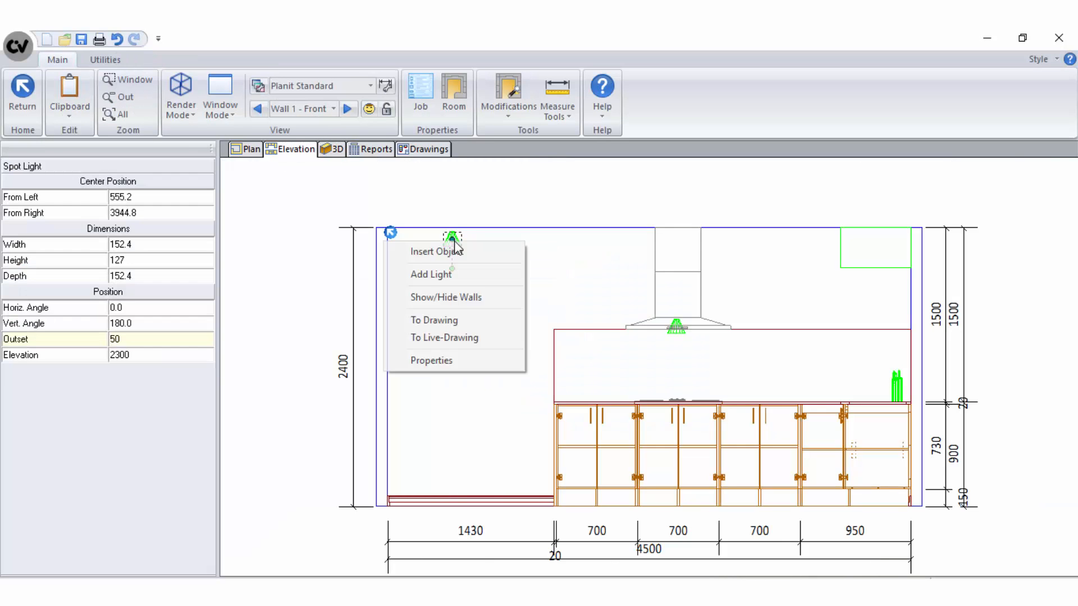
left_click(472, 361)
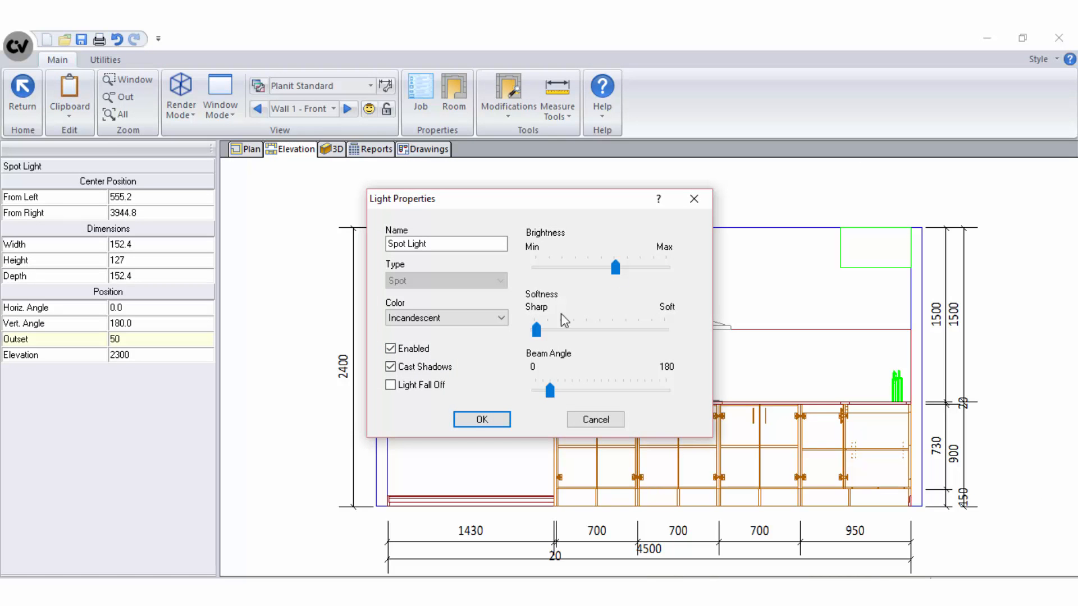
left_click_drag(537, 331, 592, 330)
left_click(481, 419)
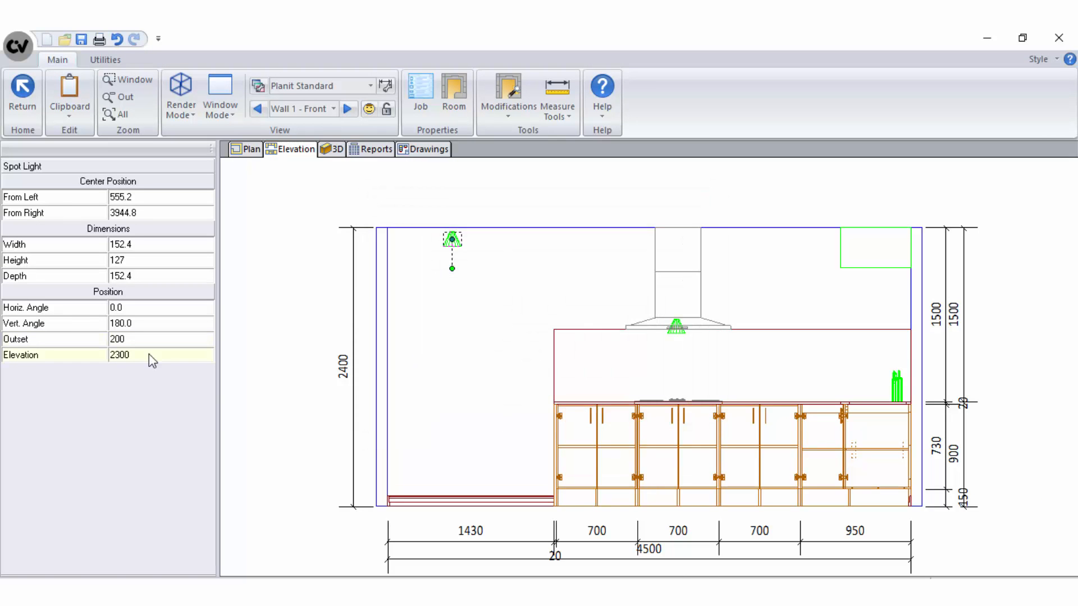
left_click(73, 115)
left_click(95, 177)
left_click(25, 103)
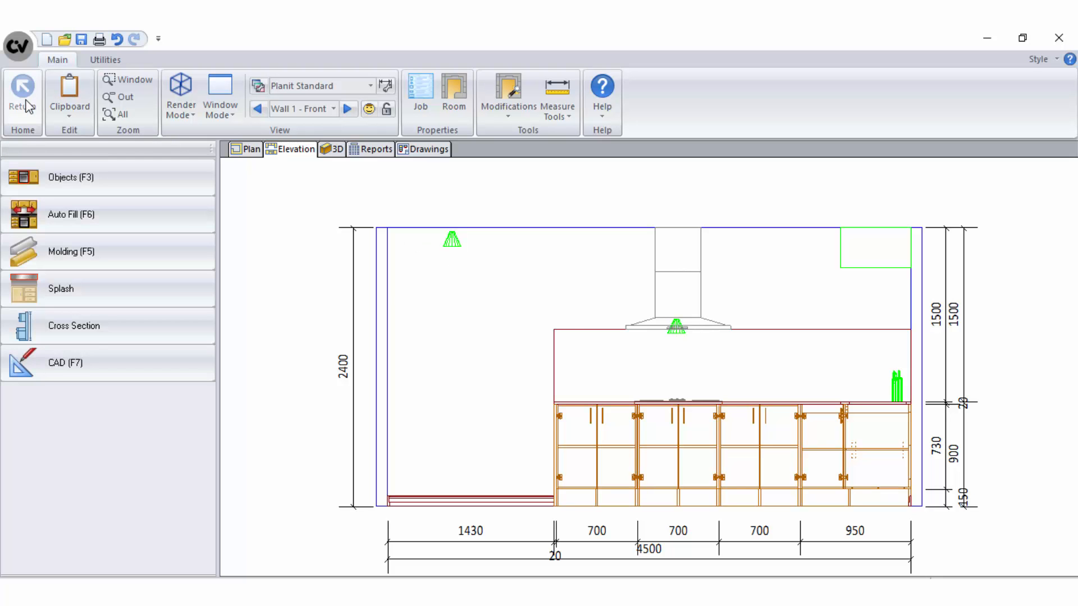
left_click(677, 331)
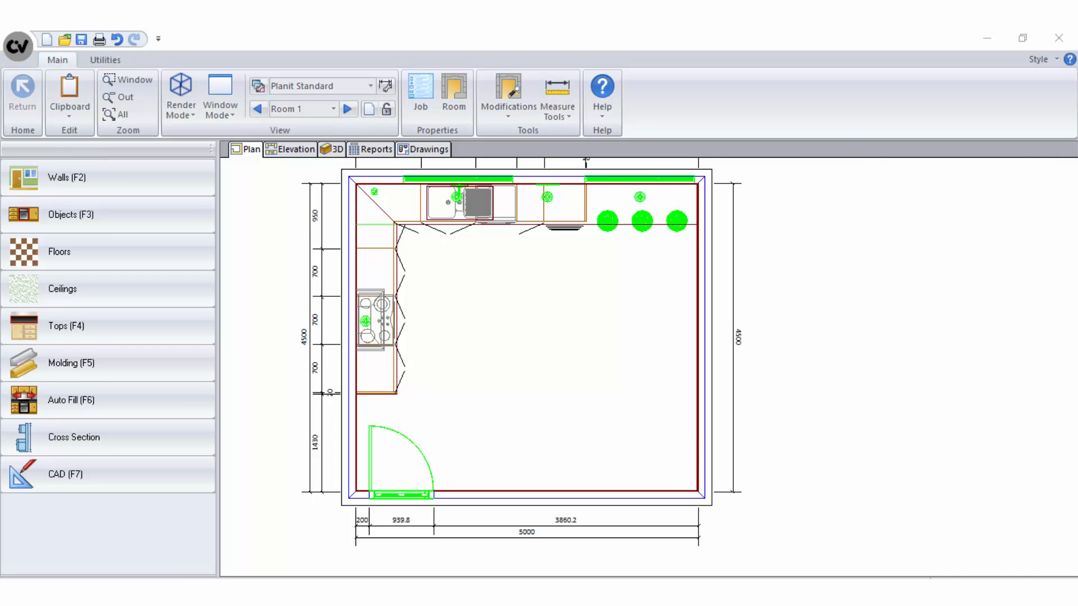
- In the 3D view's Photovision properties, adjust the soft shadow quality and enable re-rendering on lights, finish or texture changes
mouse_move(303, 317)
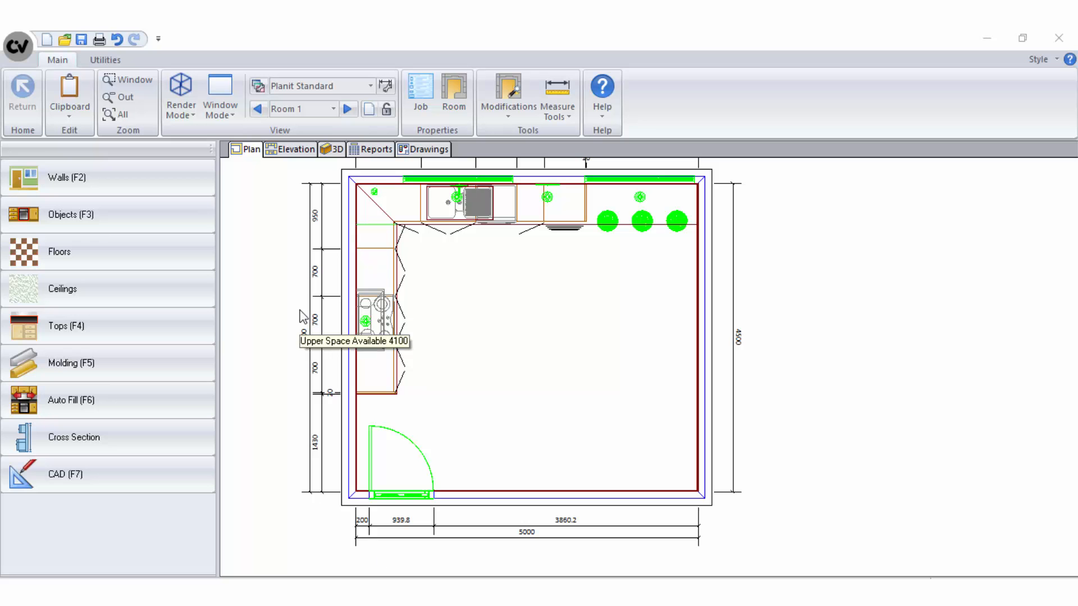
left_click(328, 148)
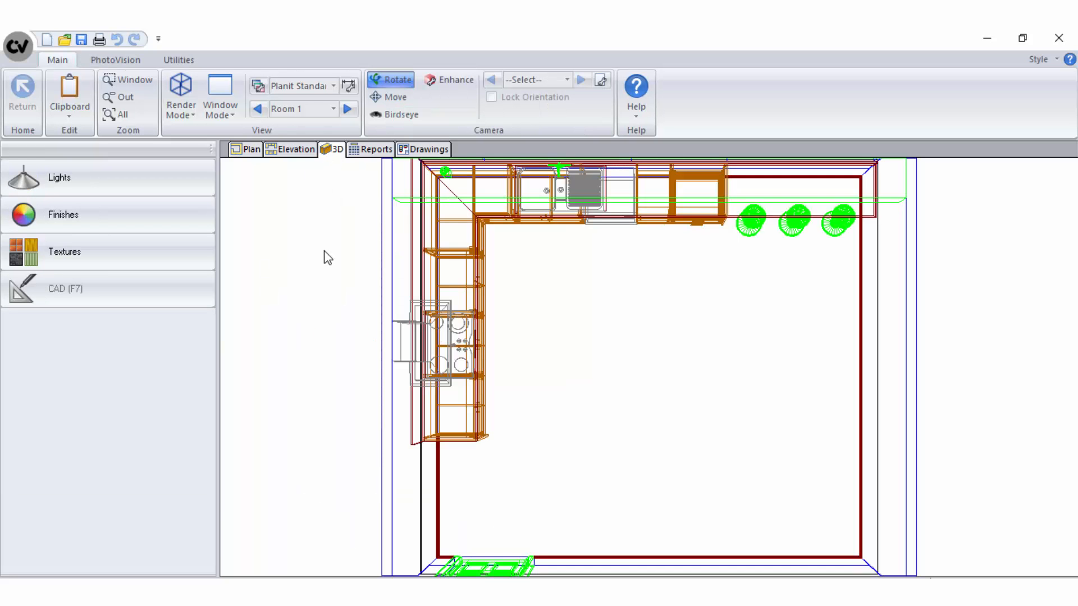
right_click(326, 256)
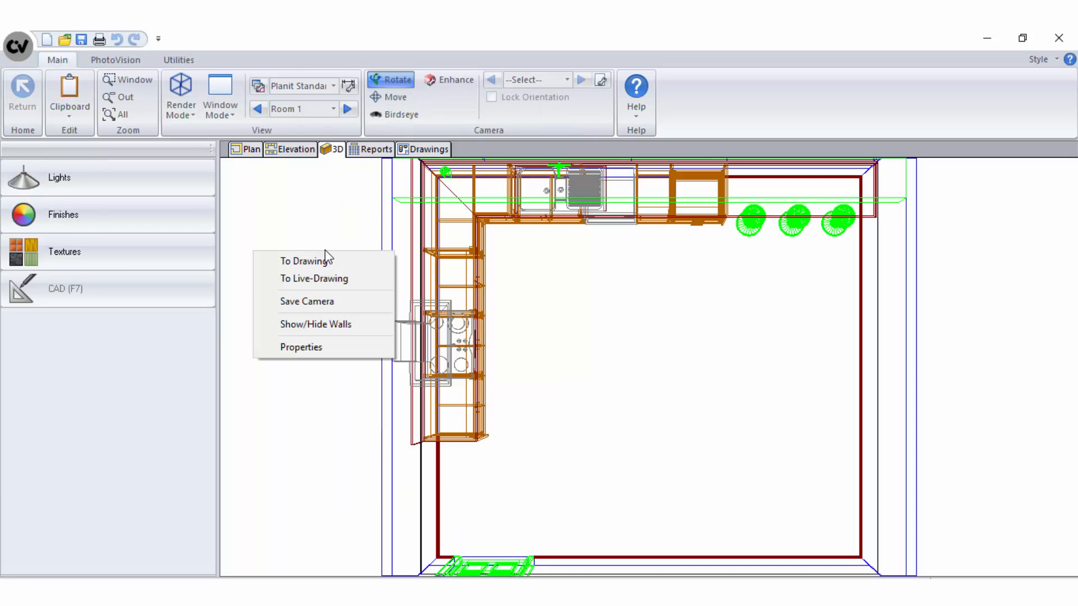
left_click(374, 345)
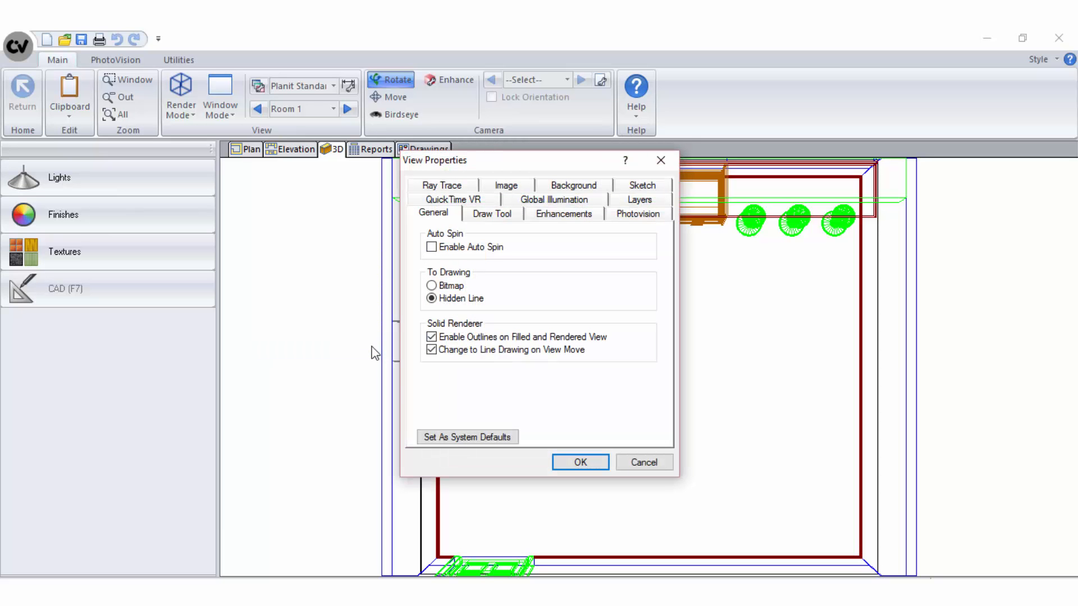
left_click(660, 215)
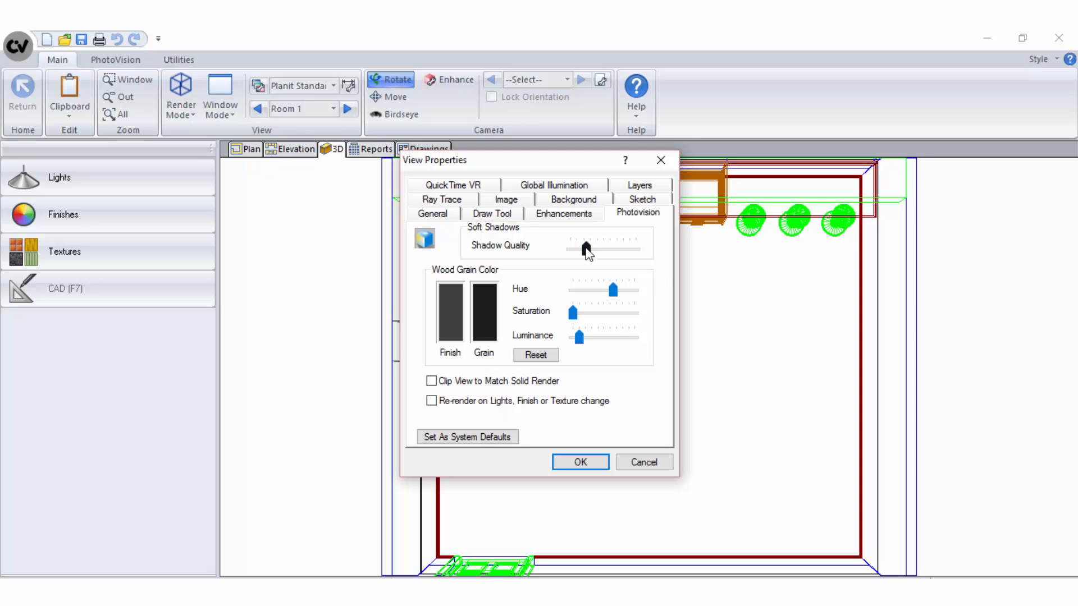
mouse_move(593, 254)
left_mouse_down()
mouse_move(623, 250)
mouse_move(591, 260)
left_mouse_up()
left_click(431, 382)
left_click(431, 382)
left_click(431, 401)
- Bring up the QuickTime VR settings and examine the sample kitchen panorama by turning its view all the way around
left_click(494, 186)
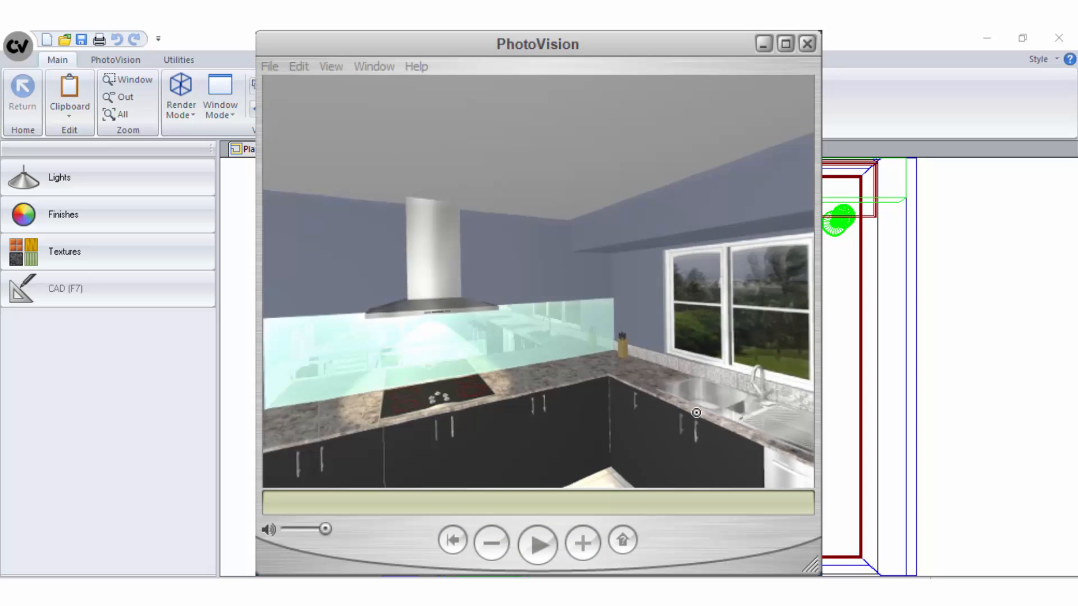
left_click(696, 409)
key("Left")
key("Left")
key("Left")
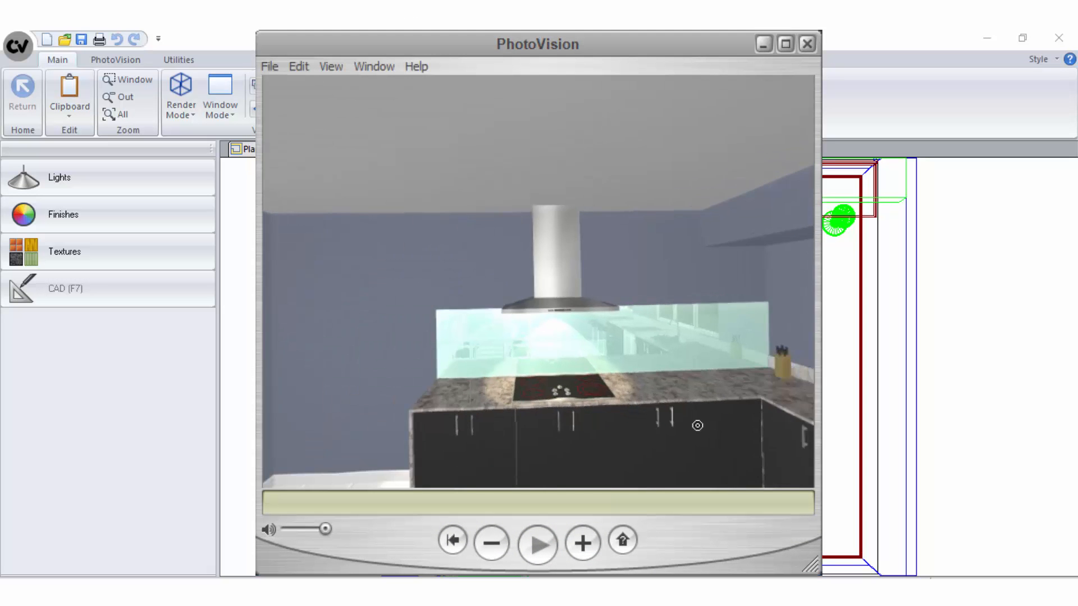
key("Left")
key("Left")
key("Left")
key("Left")
key("Left")
key("Left")
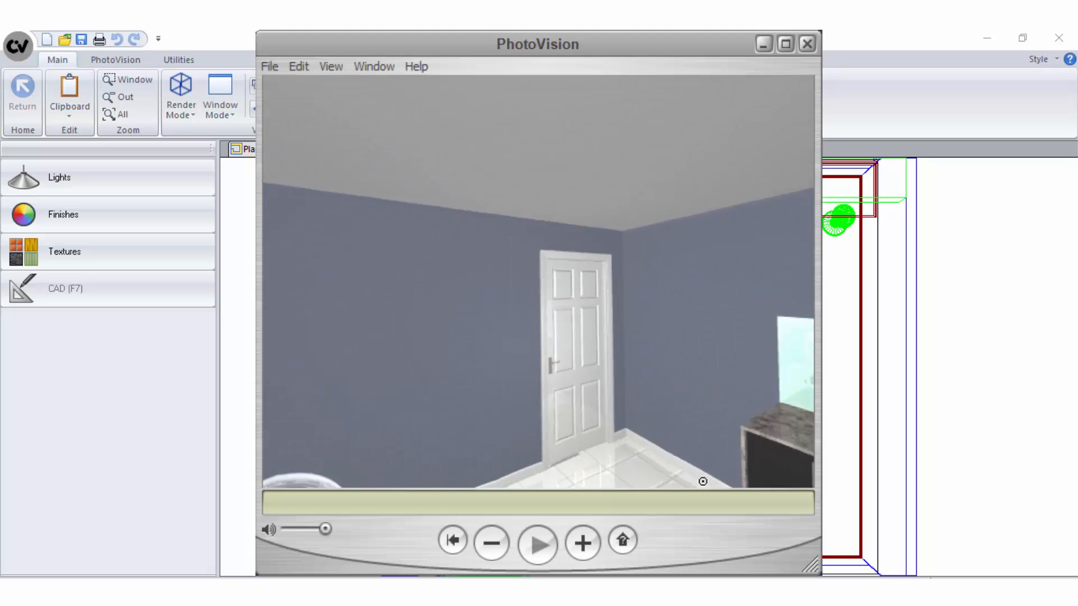
key("Left")
key("Left")
key("Left")
key("Left")
key("Left")
key("Left")
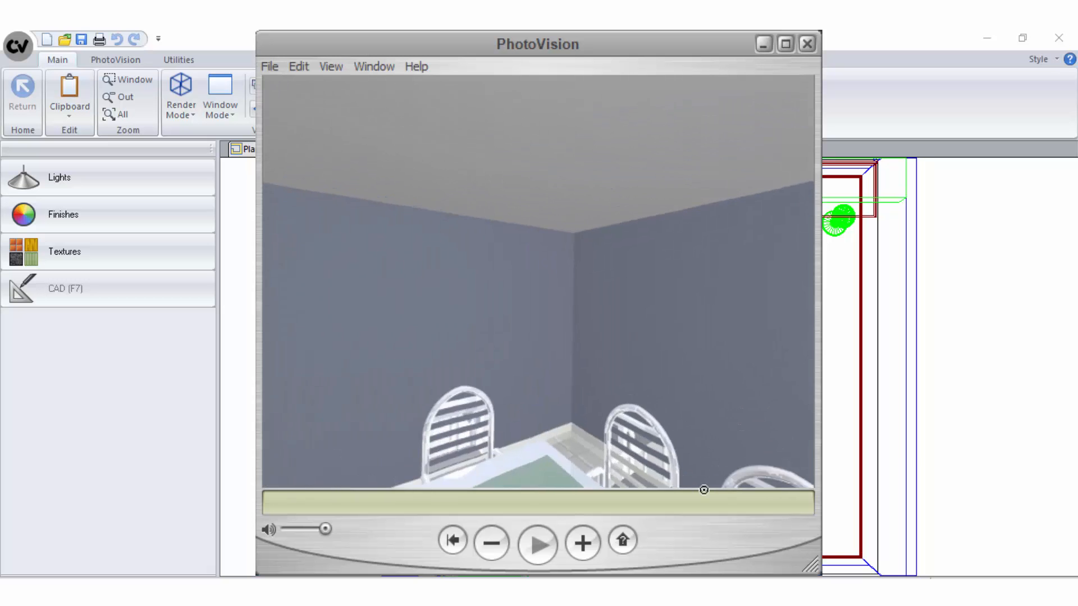
key("Left")
key("Left")
key("Left")
key("Left")
key("Left")
key("Left")
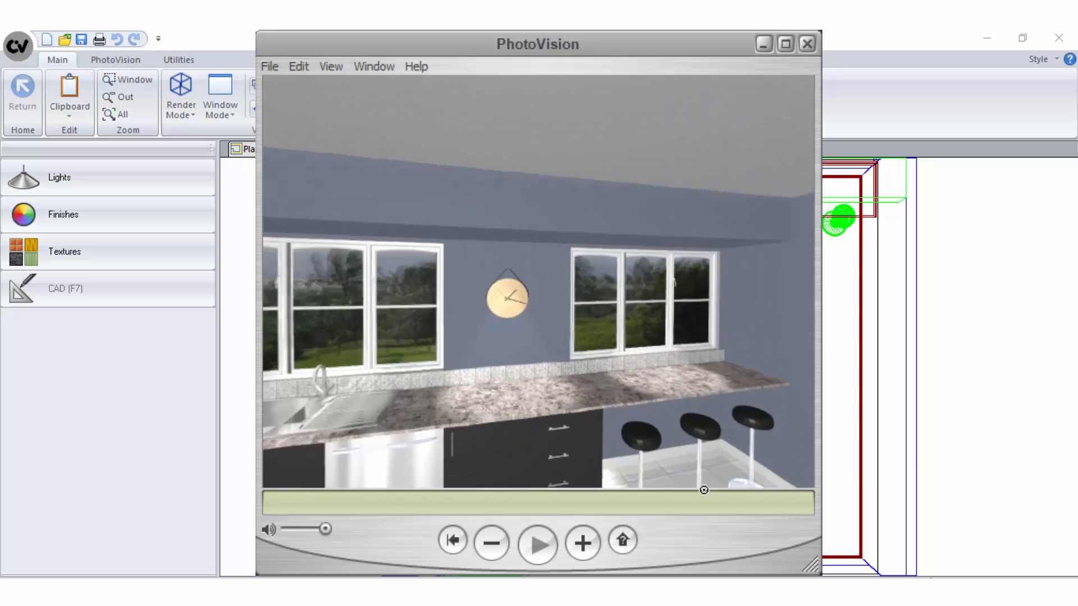
key("Left")
key("Left")
key("Left")
key("Left")
key("Left")
key("Left")
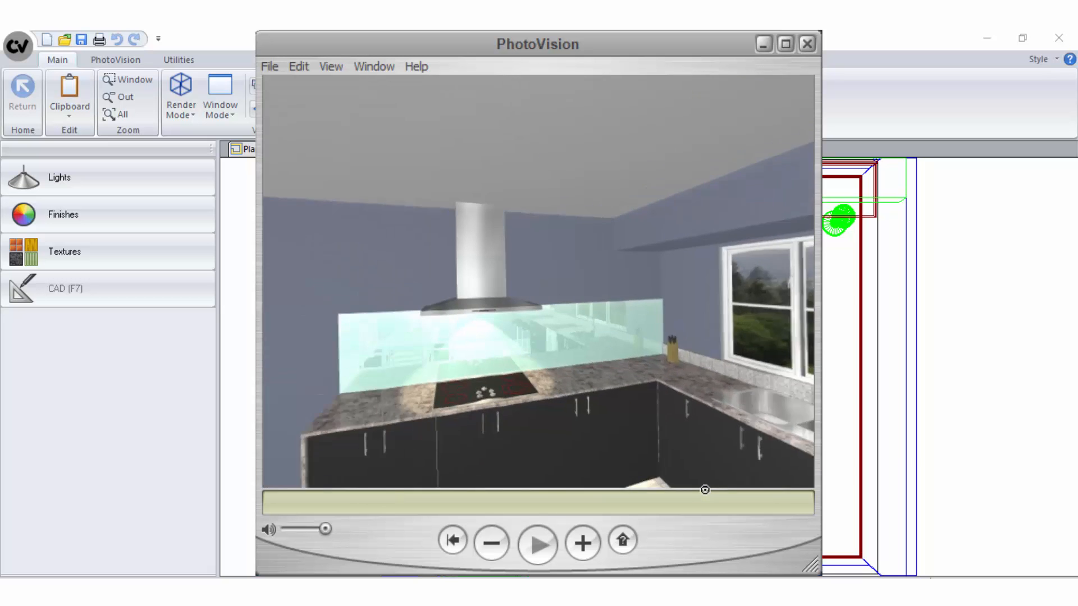
key("Right")
key("Right")
key("Right")
key("Right")
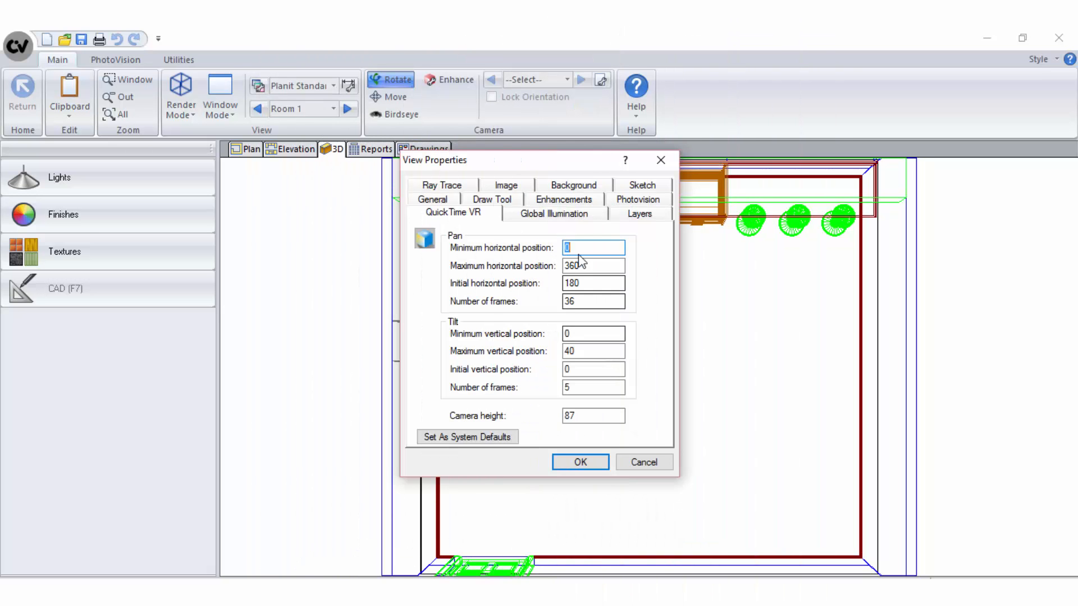
- Try the Global Illumination option on and off, enable Radiosity Pre-Process and open the small part size for editing
left_click(568, 214)
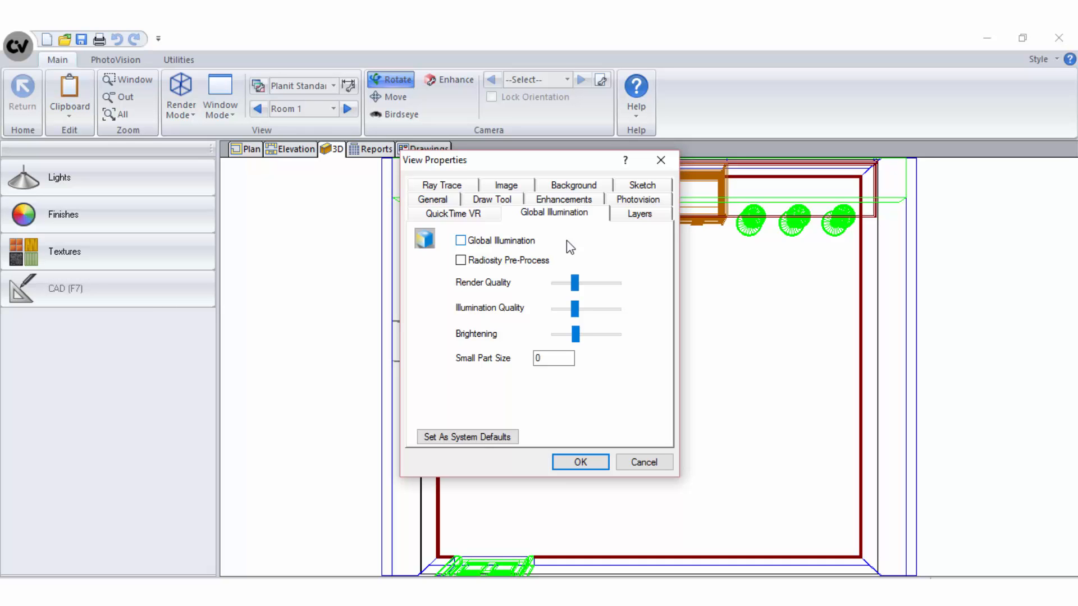
left_click(461, 241)
left_click(461, 241)
left_click(461, 260)
left_click(560, 358)
- In the Ray Trace properties, try the floor reflections, sharp shadows and smooth shadows and reflections options on and off
left_click(466, 187)
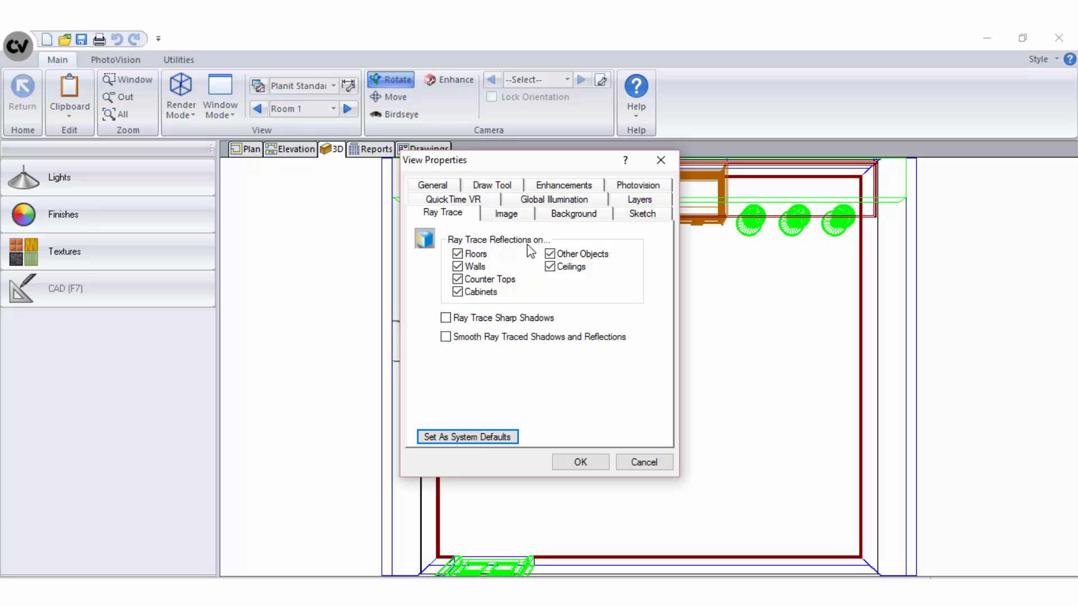
left_click(457, 254)
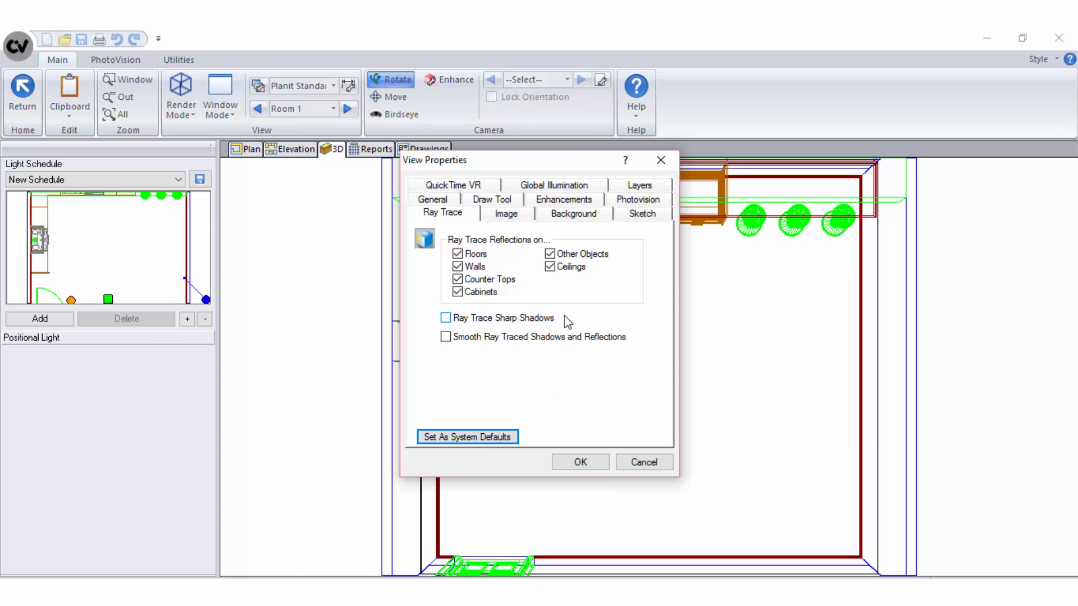
left_click(445, 317)
left_click(445, 319)
left_click(446, 338)
left_click(446, 337)
- In the image properties, try the User Size and 2500 x 1875 image sizes and restore 1024 x 768
left_click(501, 217)
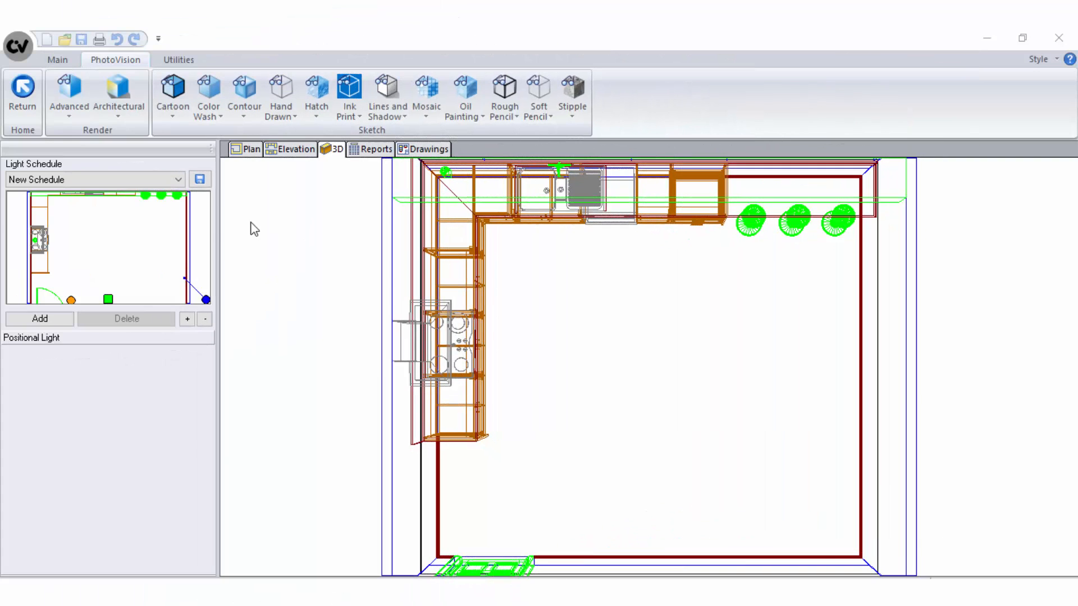
left_click(125, 116)
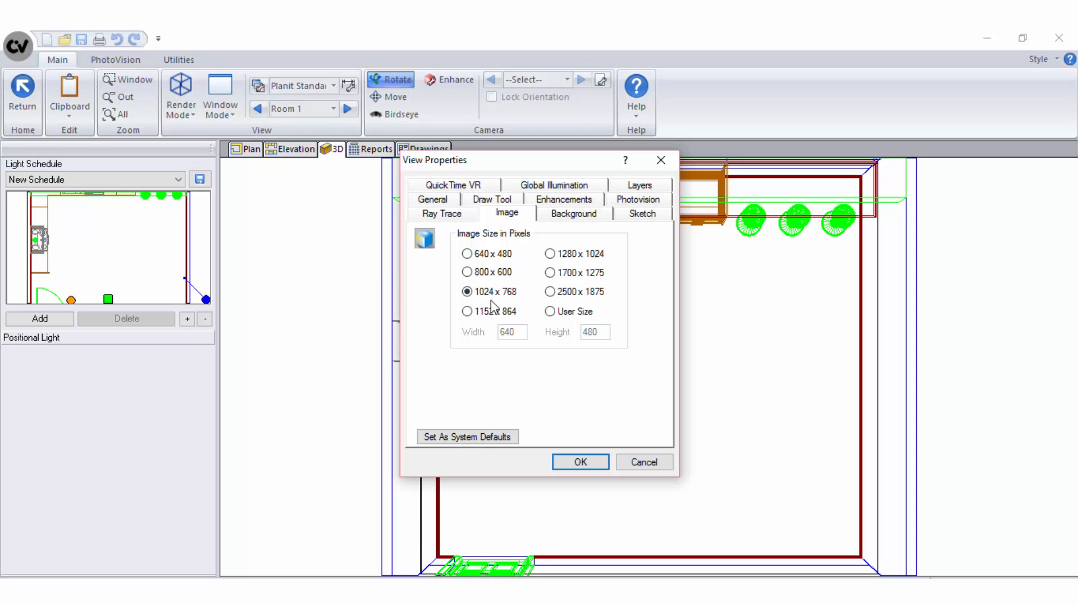
left_click(553, 312)
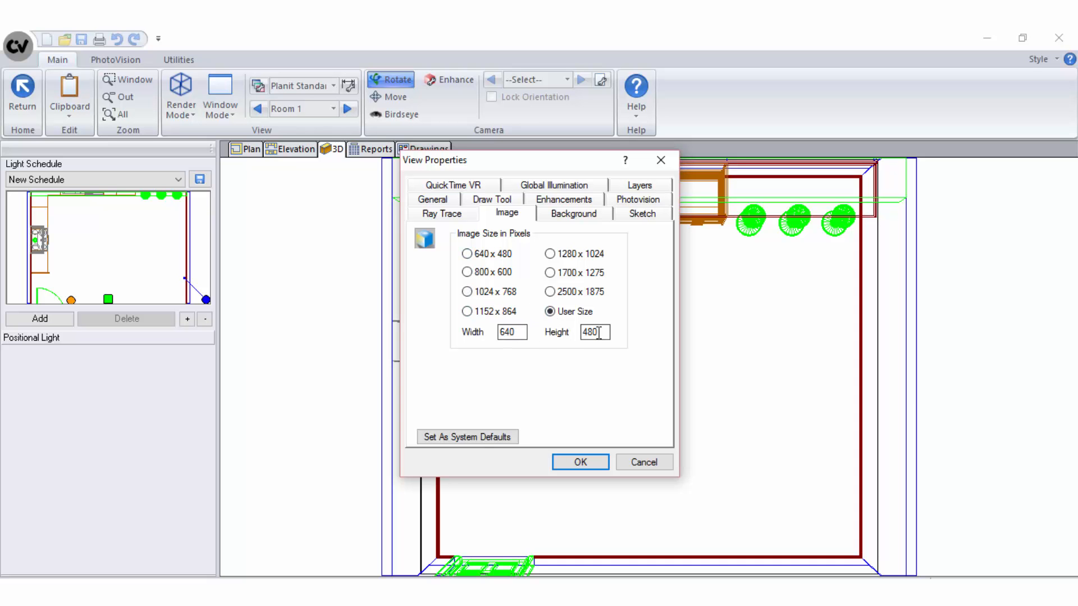
left_click(550, 292)
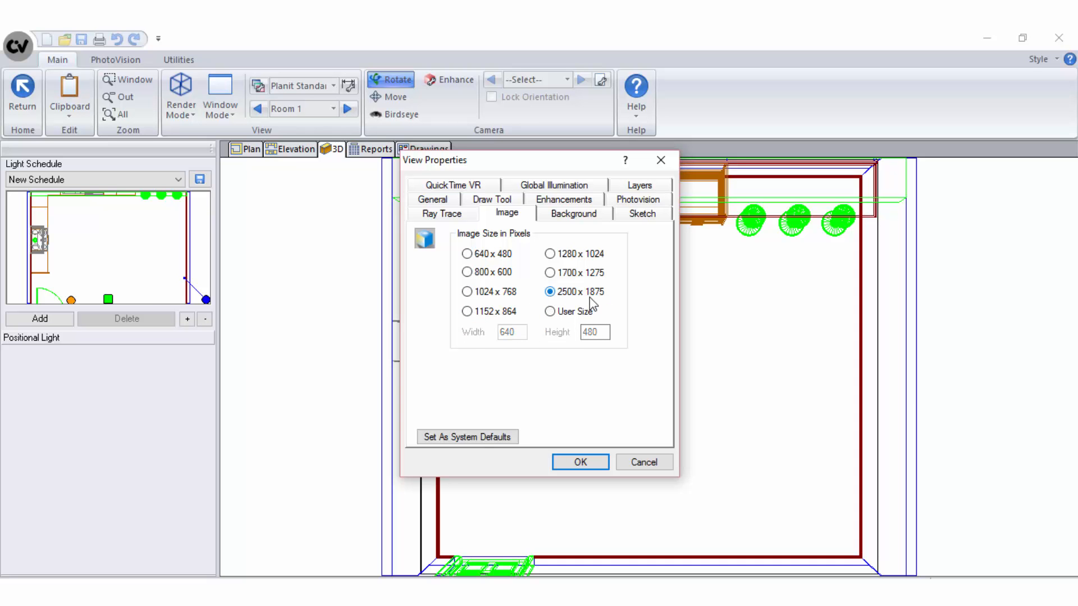
left_click(468, 294)
- Try the Graduated background, set the background style to Image, and review the Sketch settings from Cartoon through Stipple
left_click(575, 212)
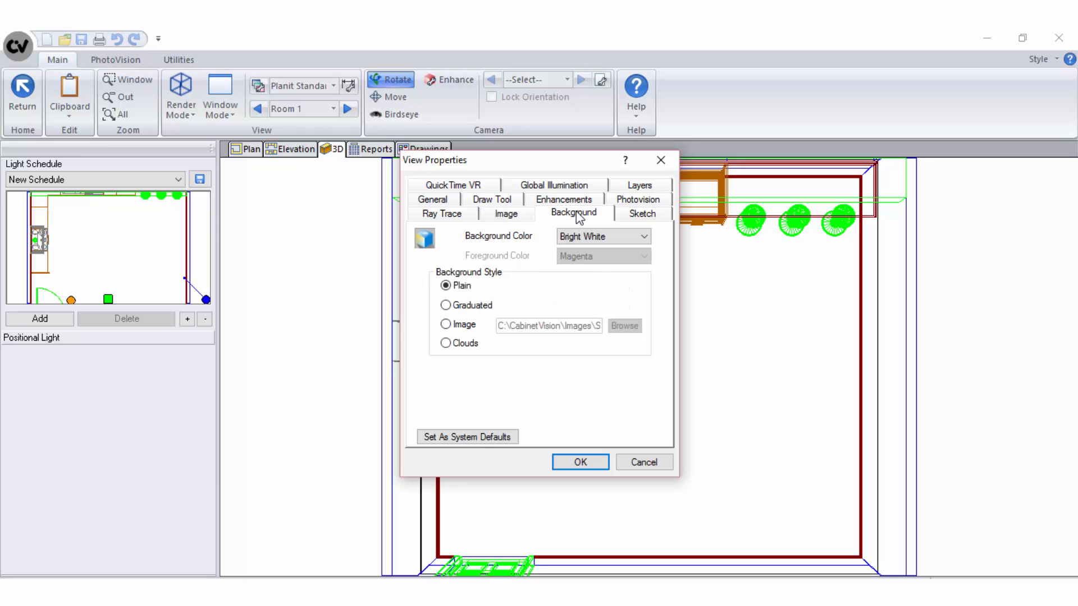
left_click(578, 236)
left_click(620, 236)
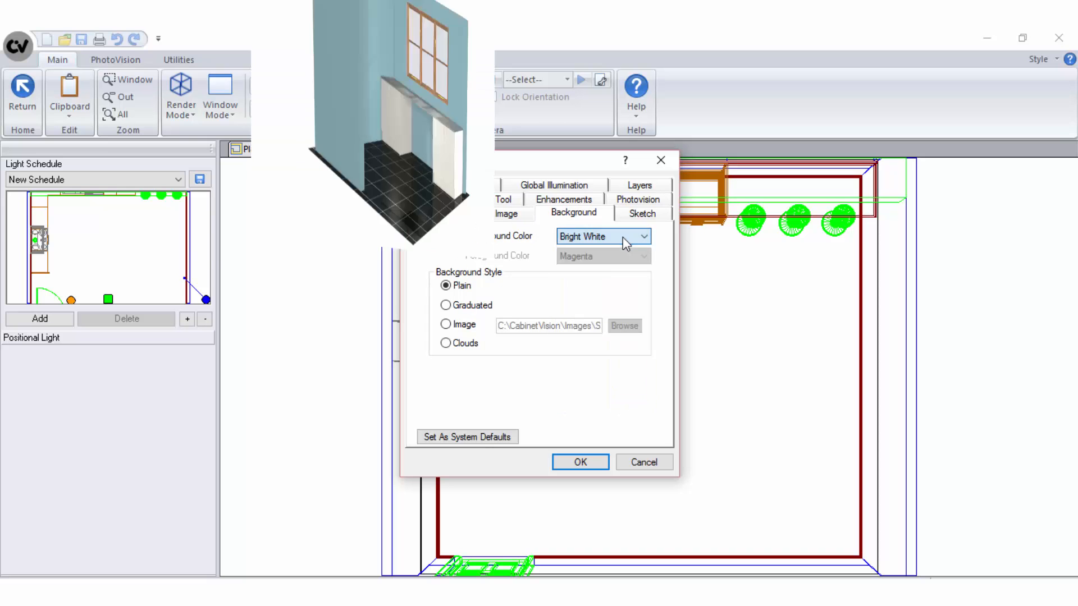
left_click(447, 305)
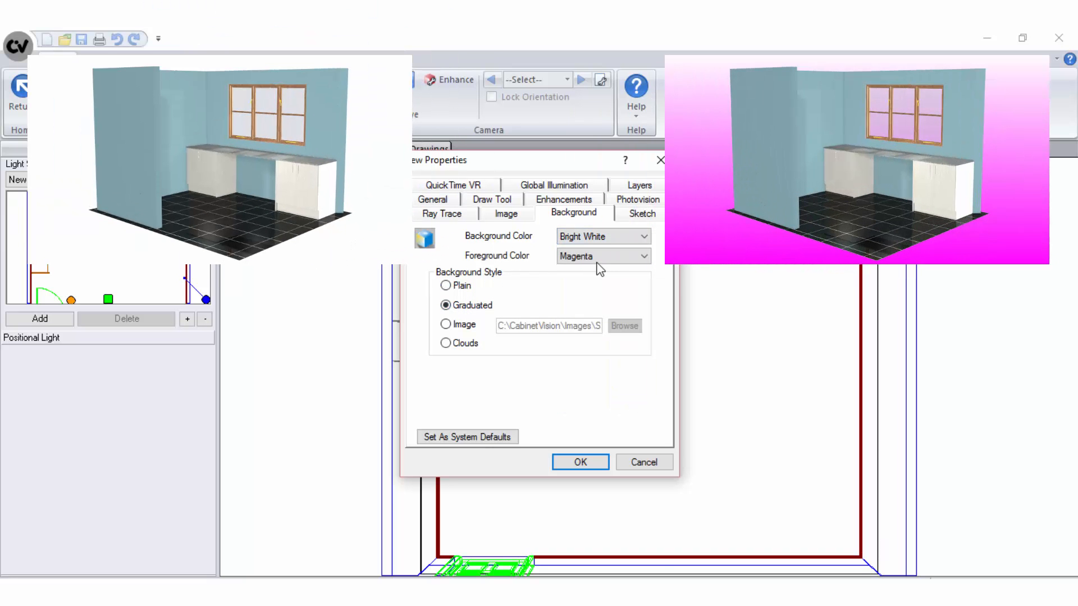
left_click(446, 324)
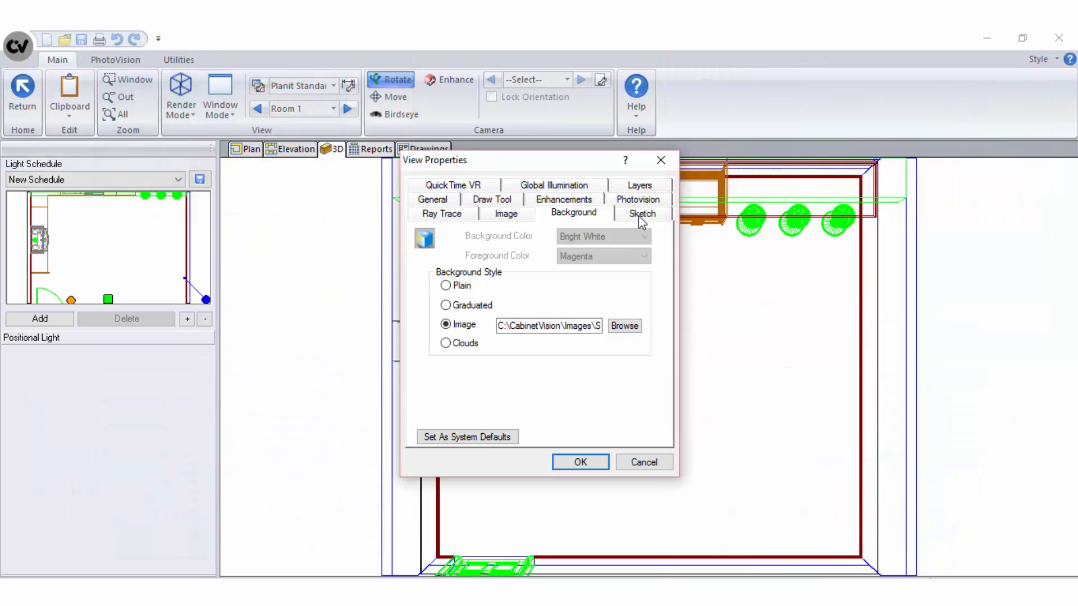
left_click(641, 214)
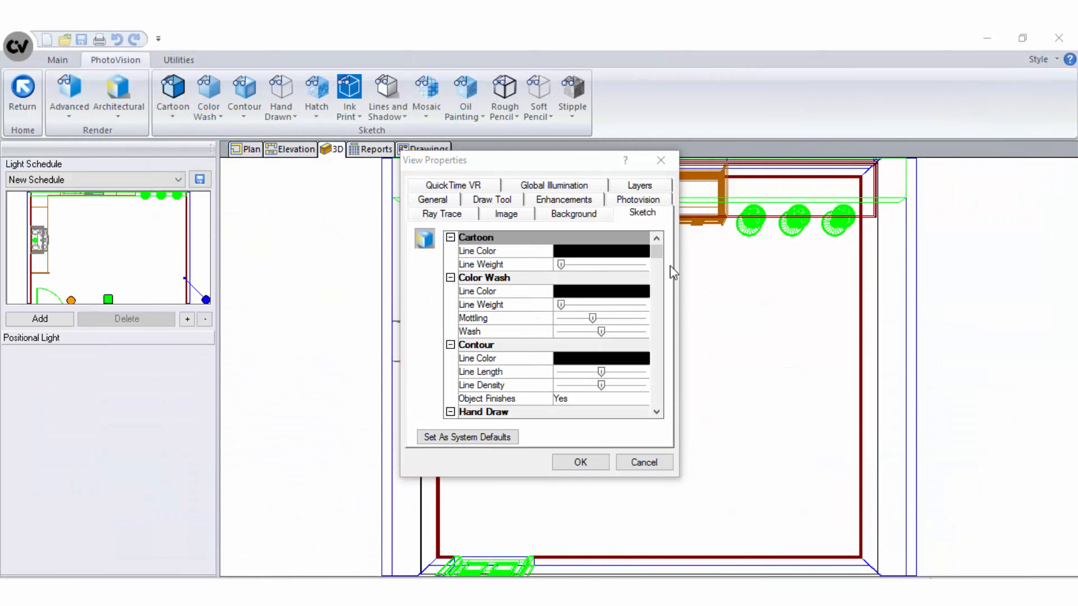
left_click_drag(657, 246, 657, 399)
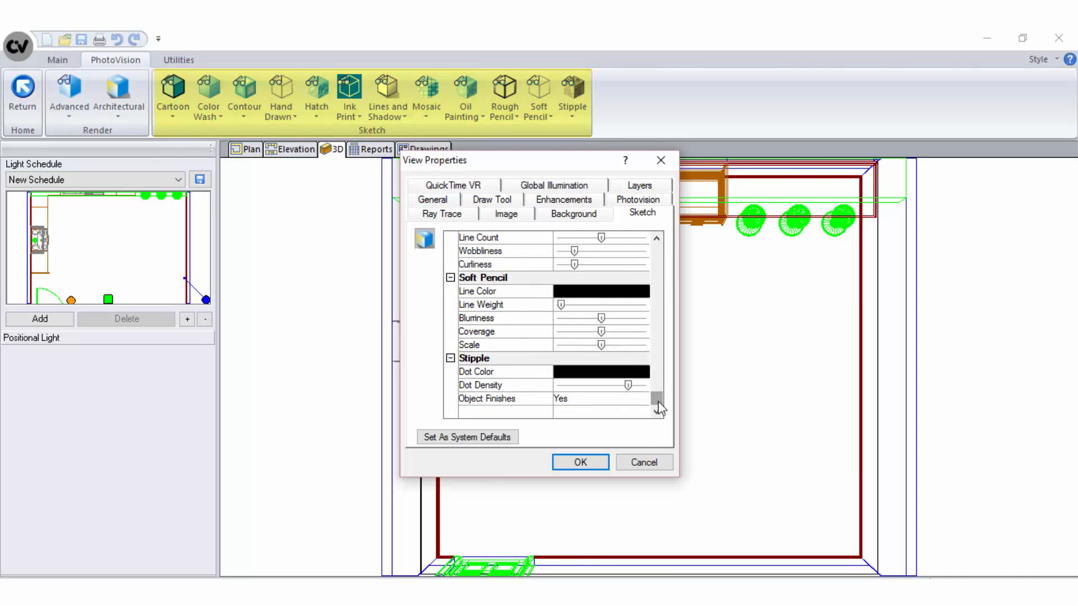
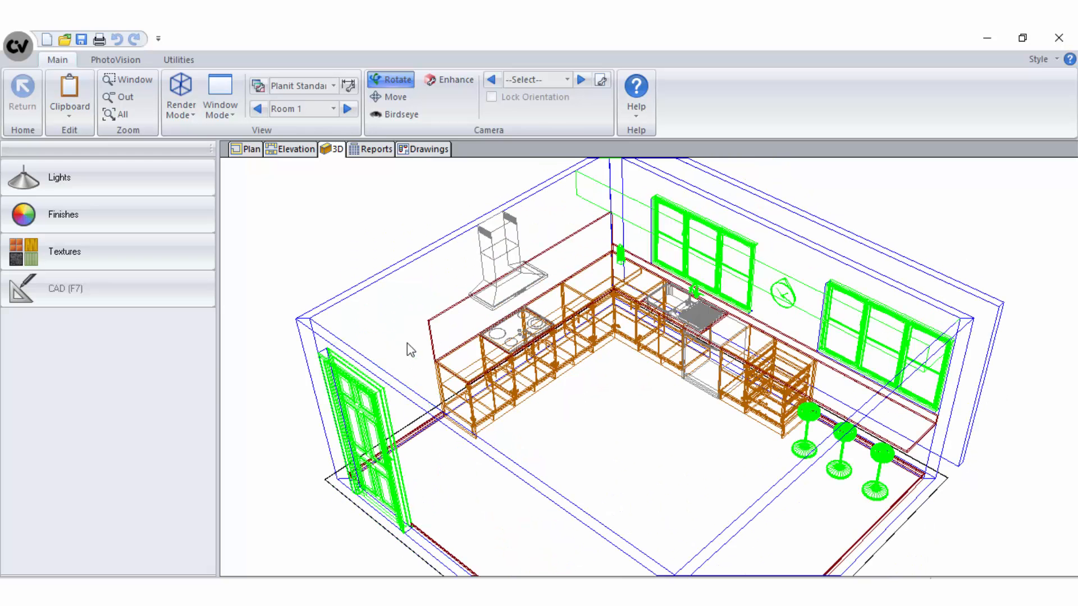
- In the Wall 1 front elevation, enable Show Scenery for the window and assign it the Scenery bitmap
left_click(250, 152)
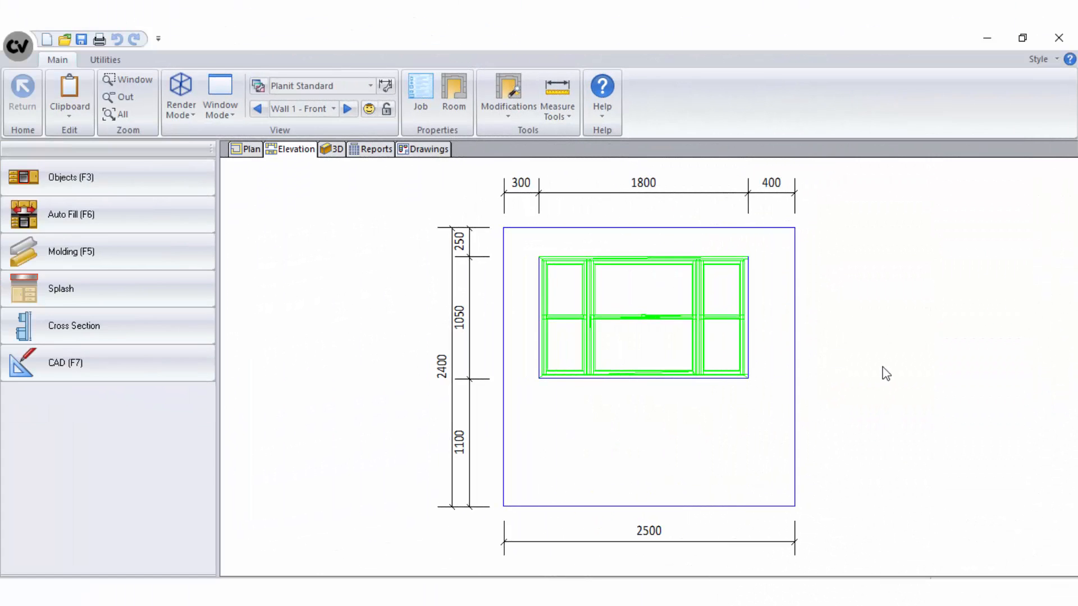
left_click(622, 335)
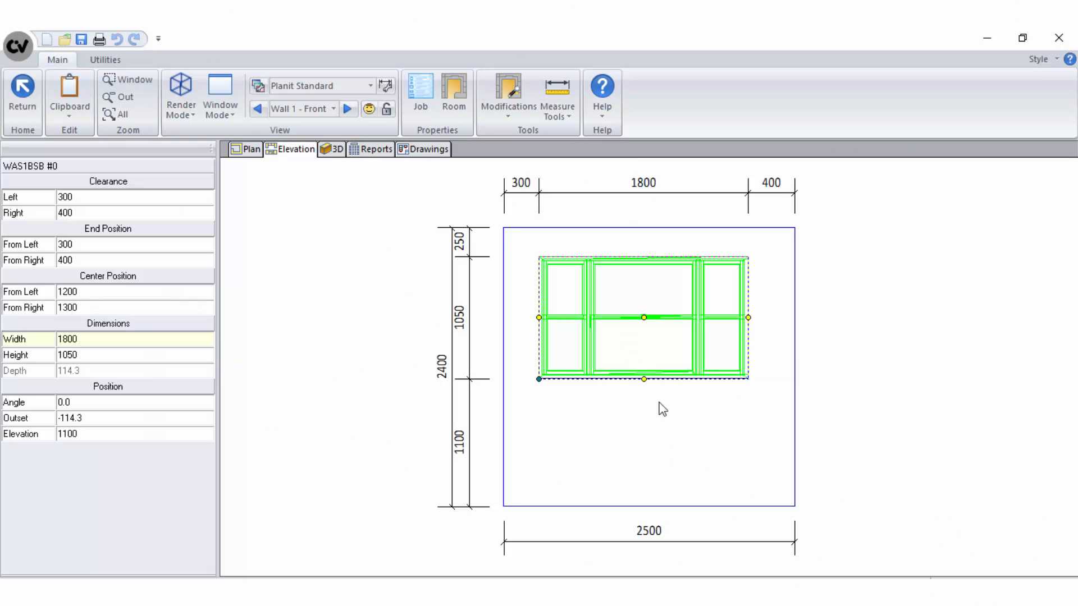
right_click(646, 278)
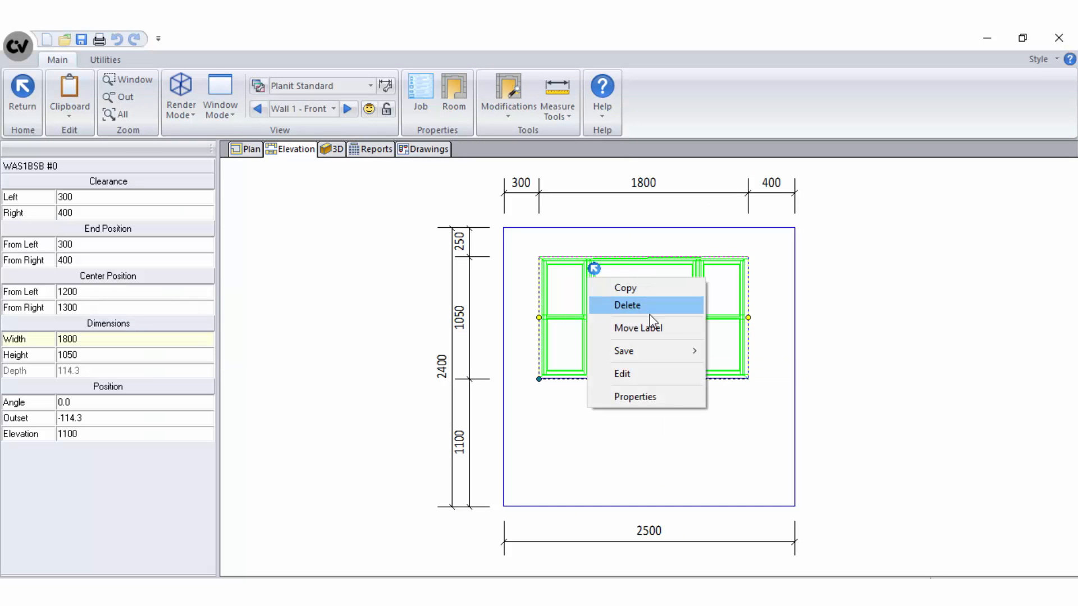
left_click(635, 397)
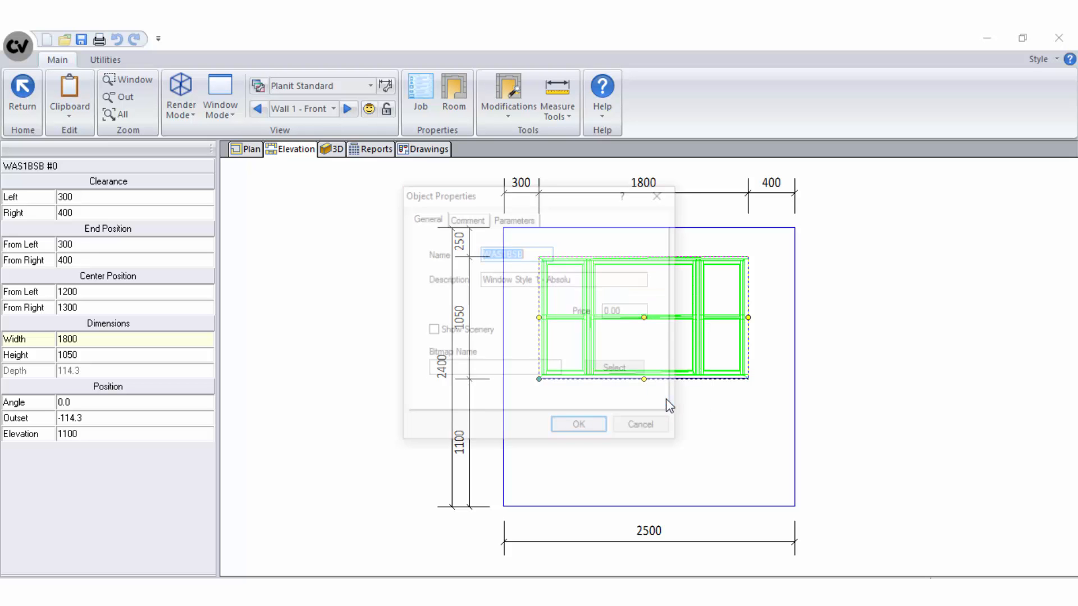
left_click(431, 331)
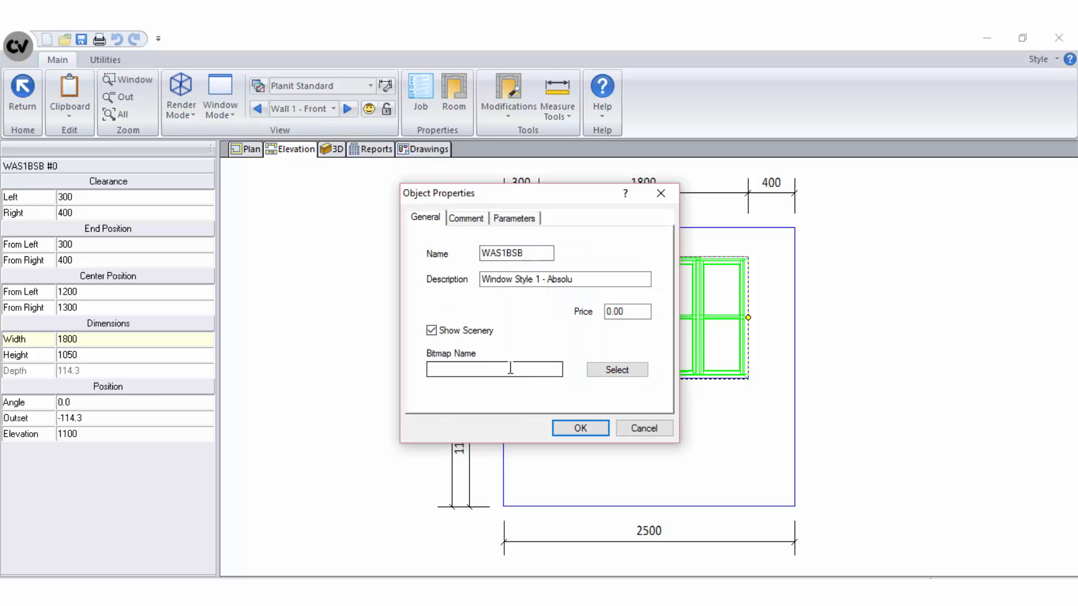
left_click(614, 369)
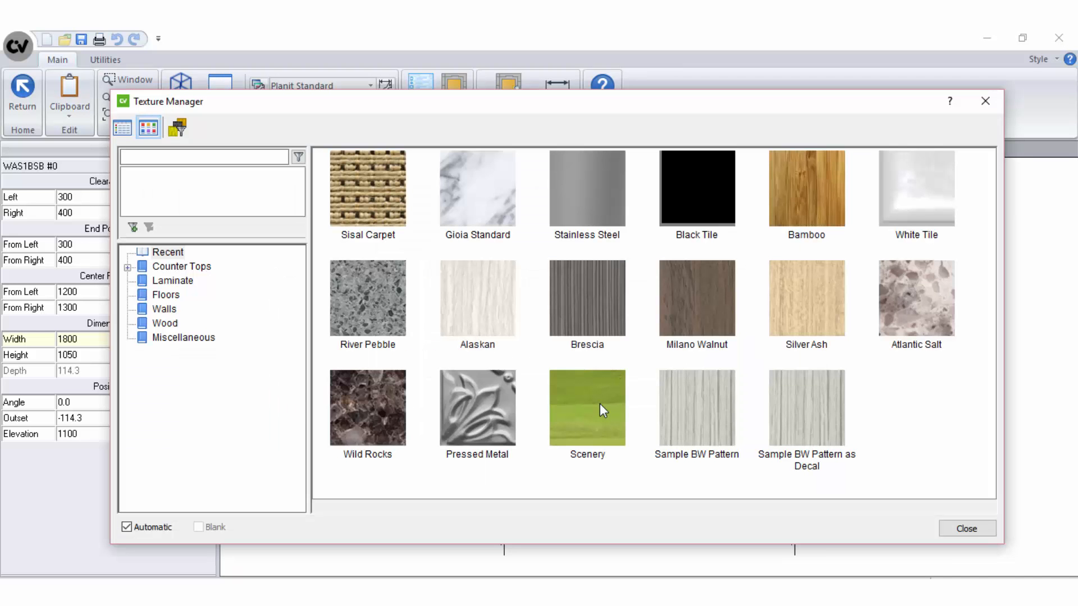
double_click(599, 403)
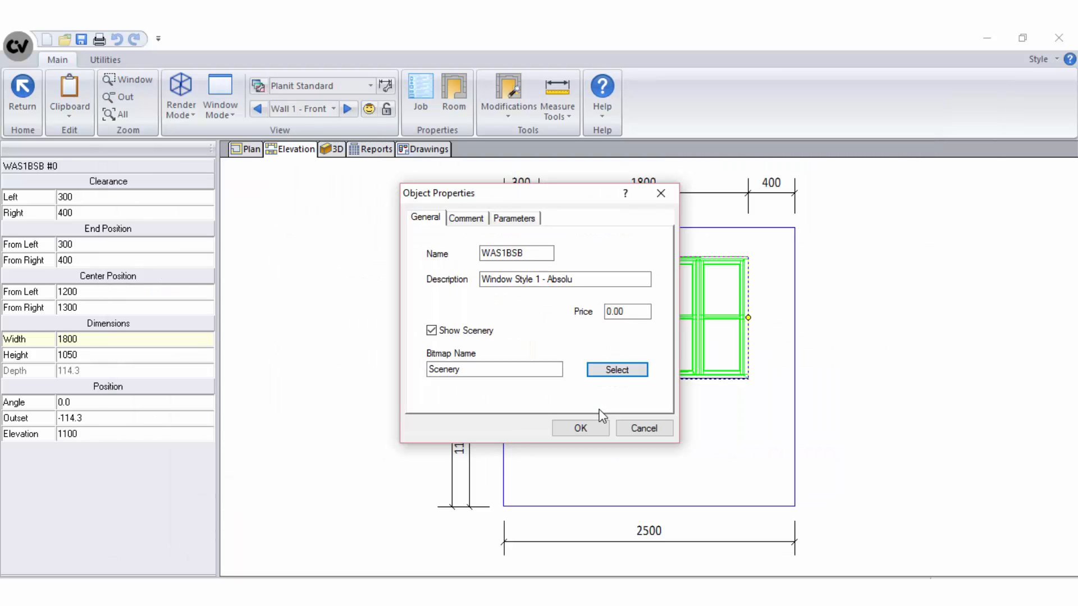
left_click(597, 430)
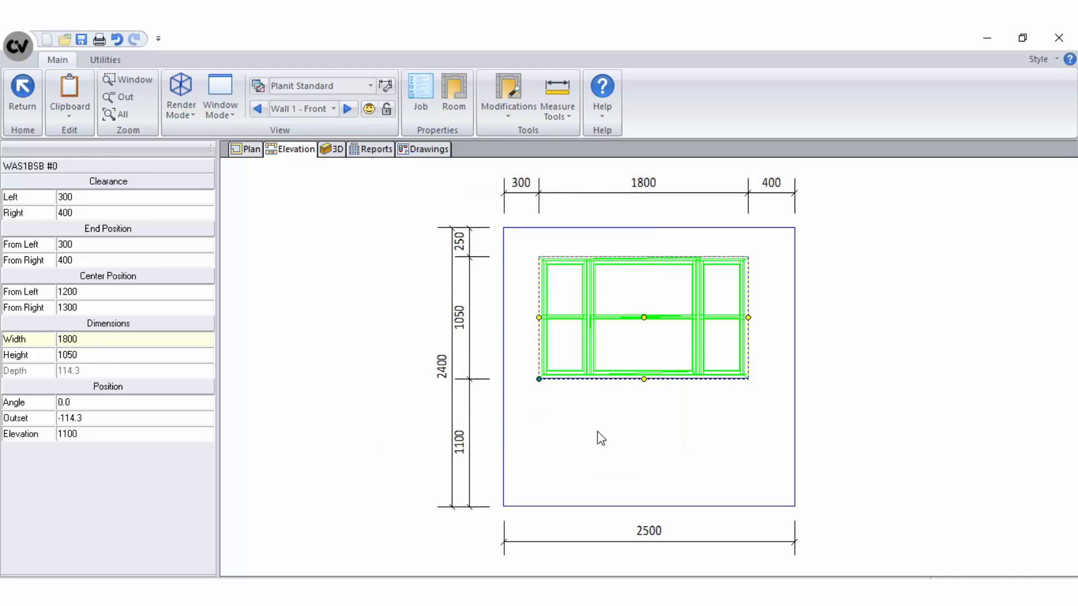
- In the 3D view properties of Room 5, set the background style to Image
left_click(336, 152)
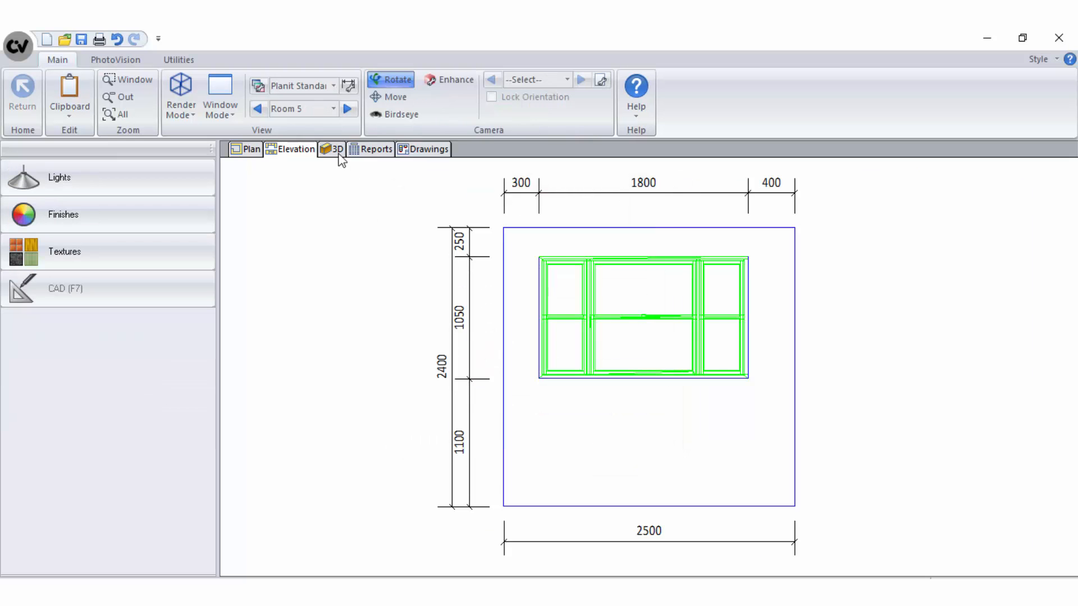
right_click(286, 257)
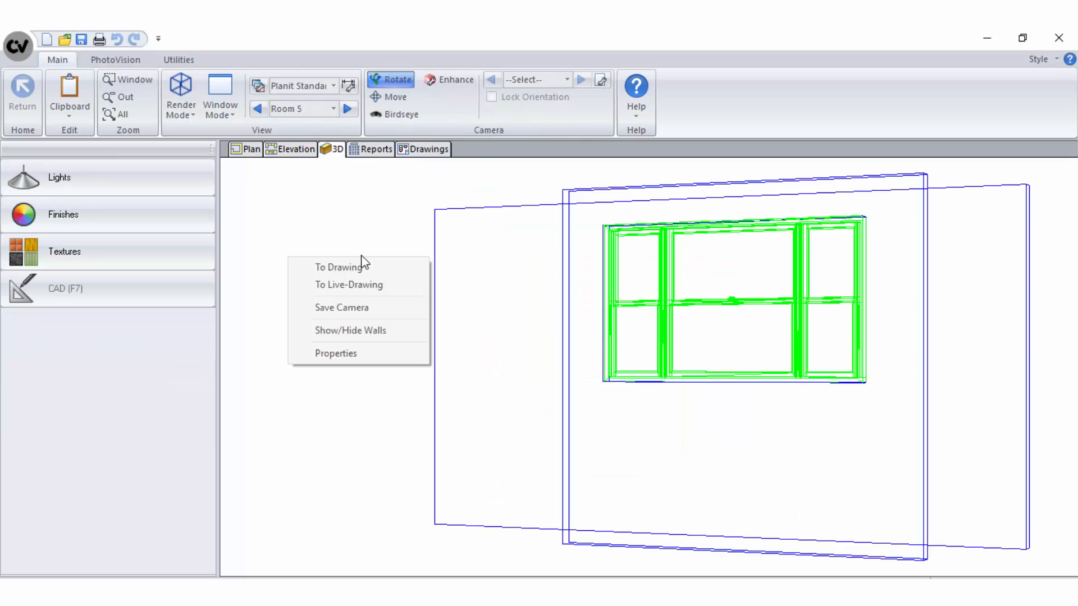
left_click(375, 352)
left_click(573, 185)
left_click(446, 325)
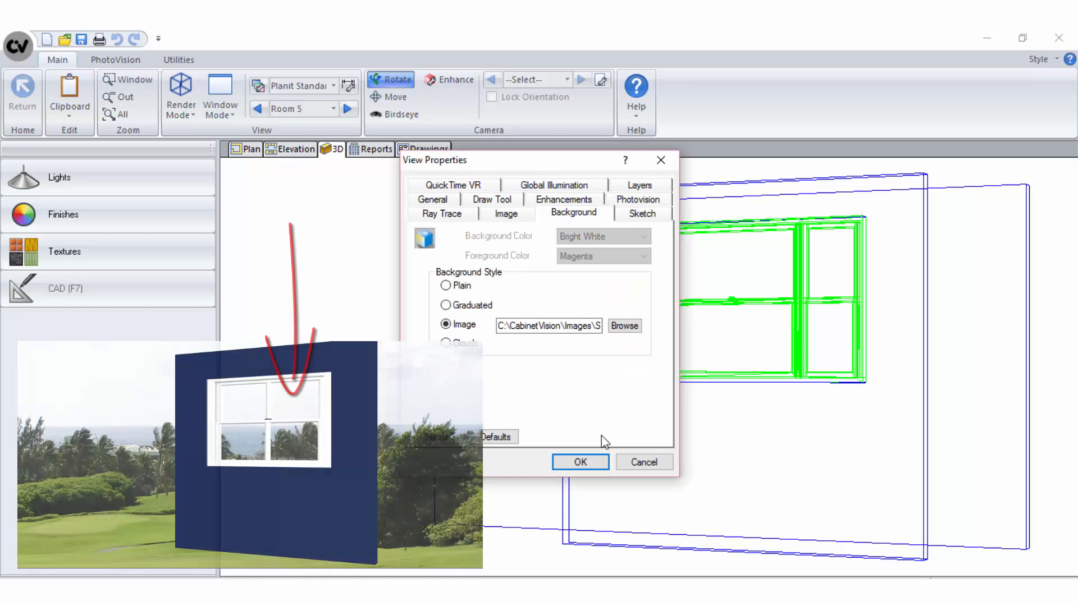
left_click(593, 462)
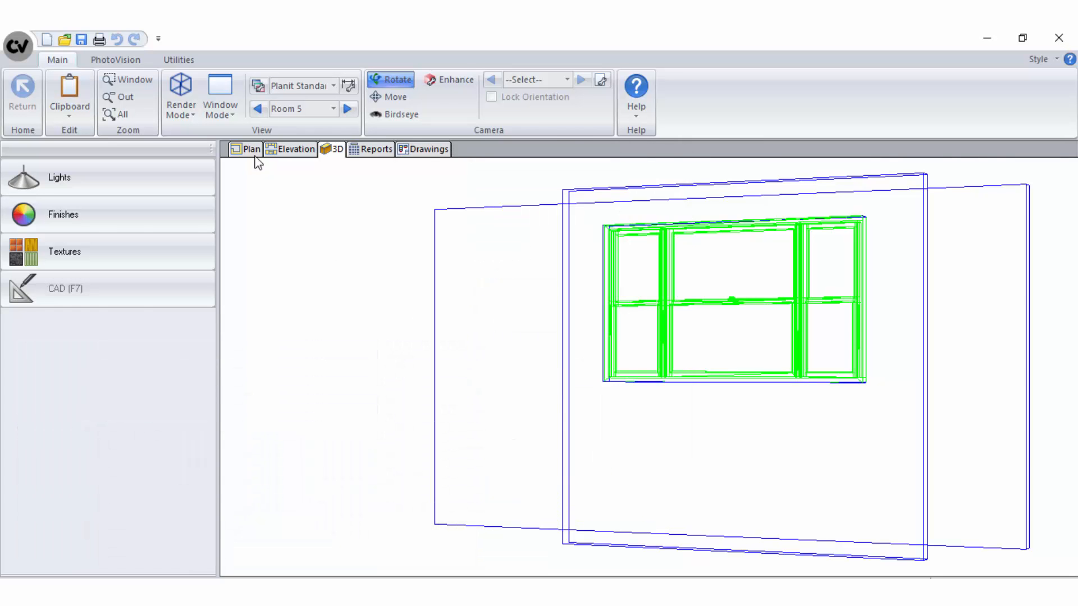
- In the plan, apply the Scenery texture to the front face of the 4500 wall behind the window wall
left_click(251, 151)
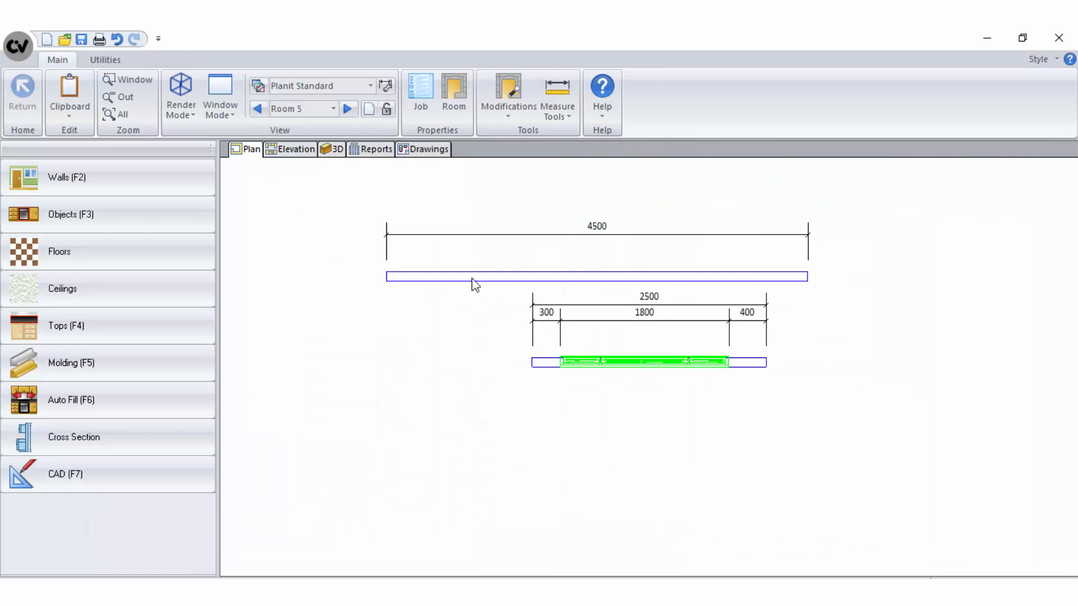
left_click(780, 283)
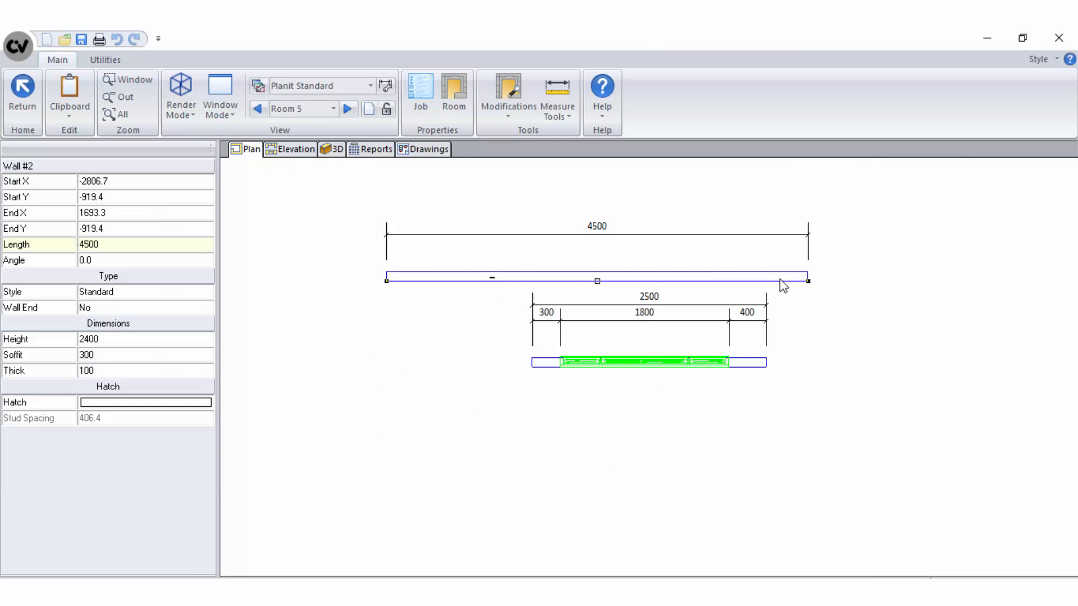
right_click(781, 284)
left_click(752, 566)
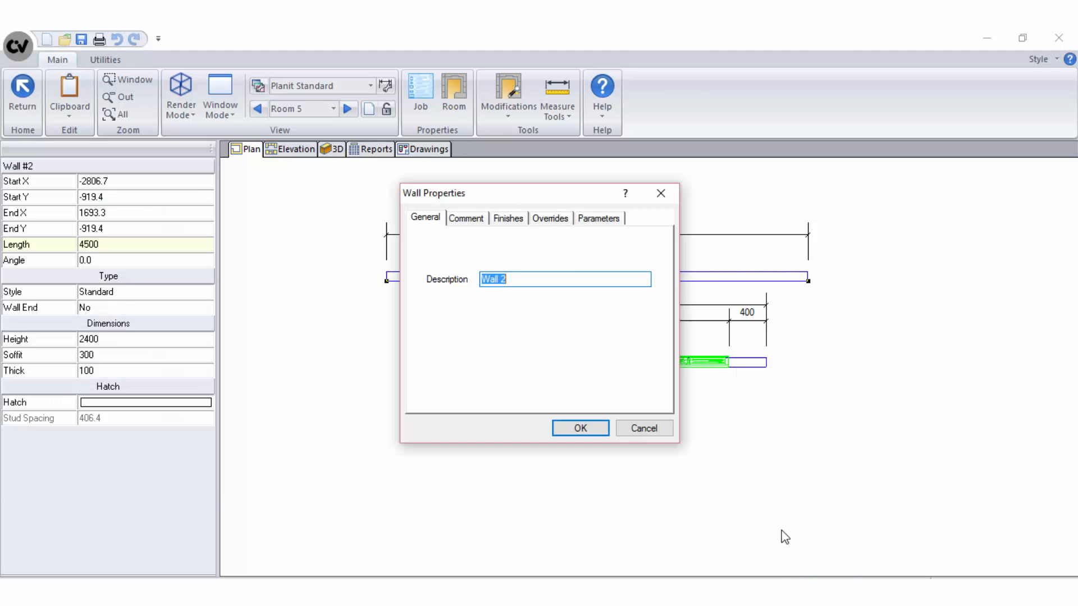
left_click(509, 219)
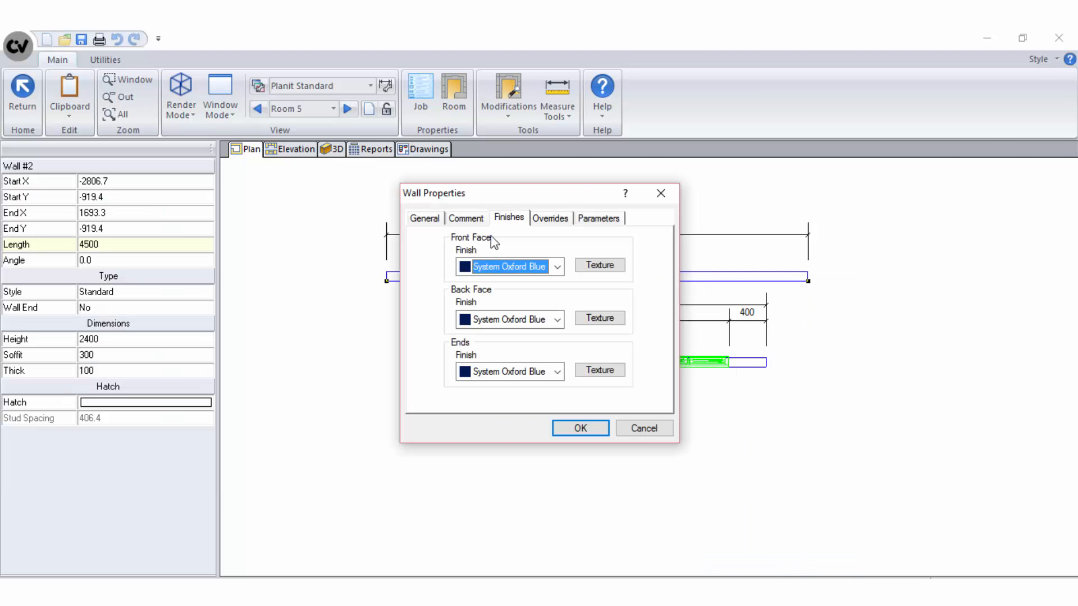
left_click(600, 265)
double_click(601, 405)
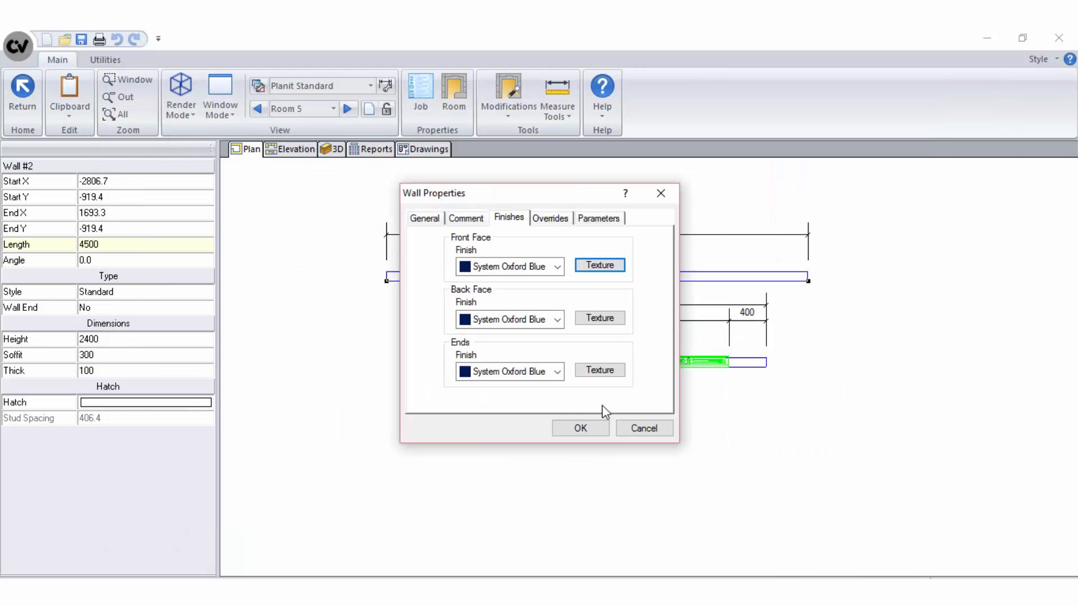
left_click(598, 428)
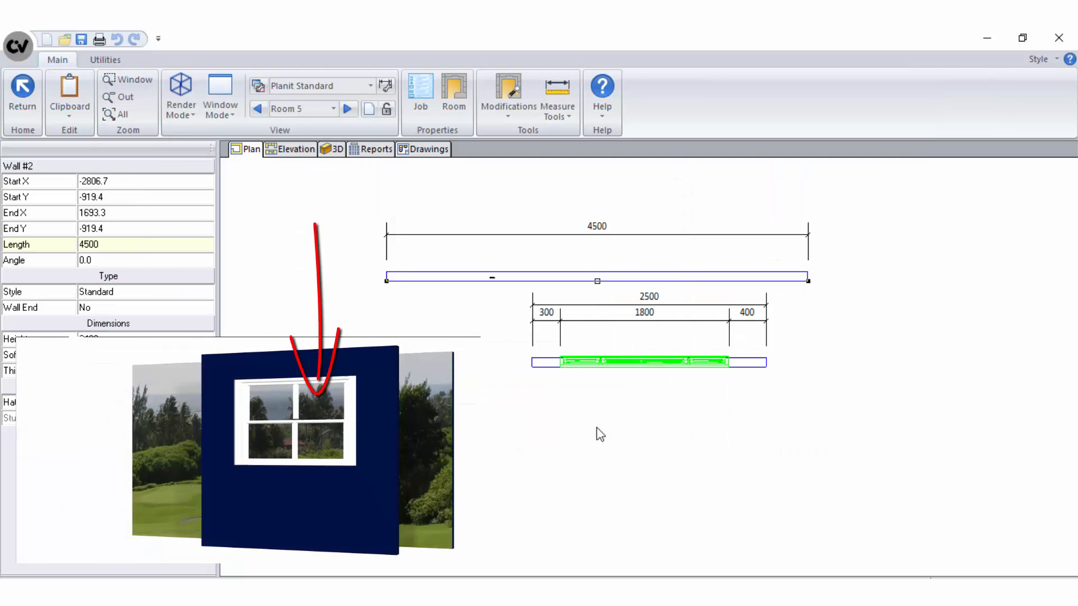
- Open the window in the Wall 1 front elevation for part editing and open the properties of its Glass part
left_click(547, 365)
left_click(292, 149)
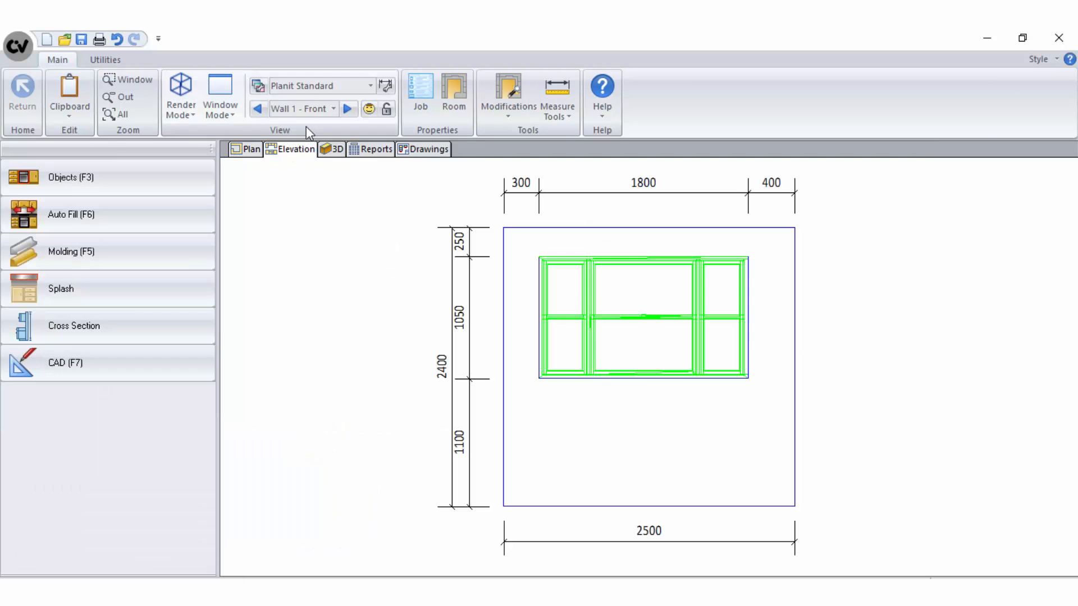
left_click(648, 294)
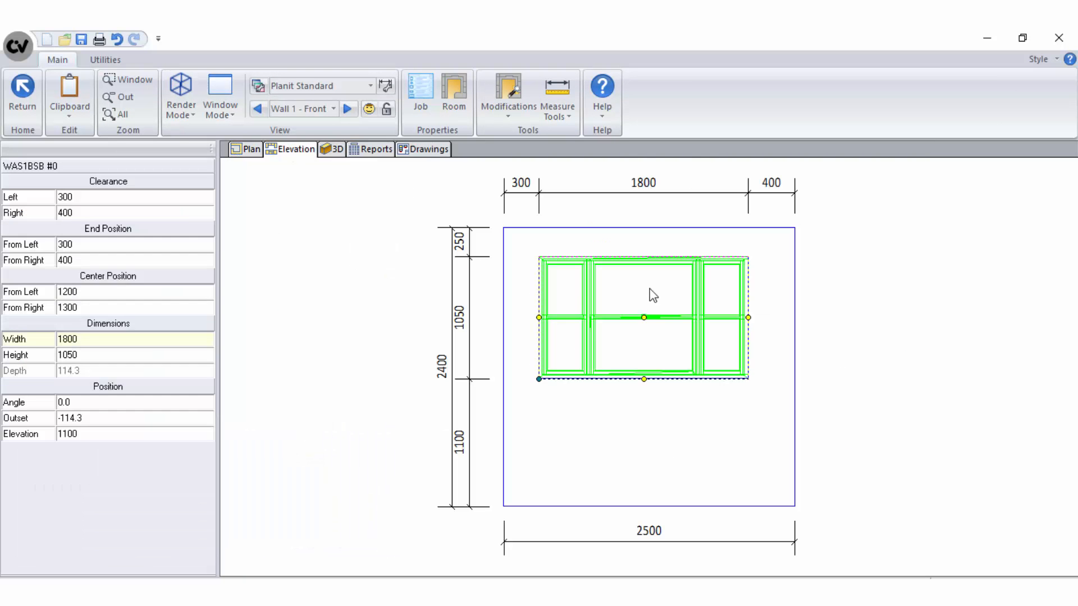
double_click(653, 295)
left_click(615, 306)
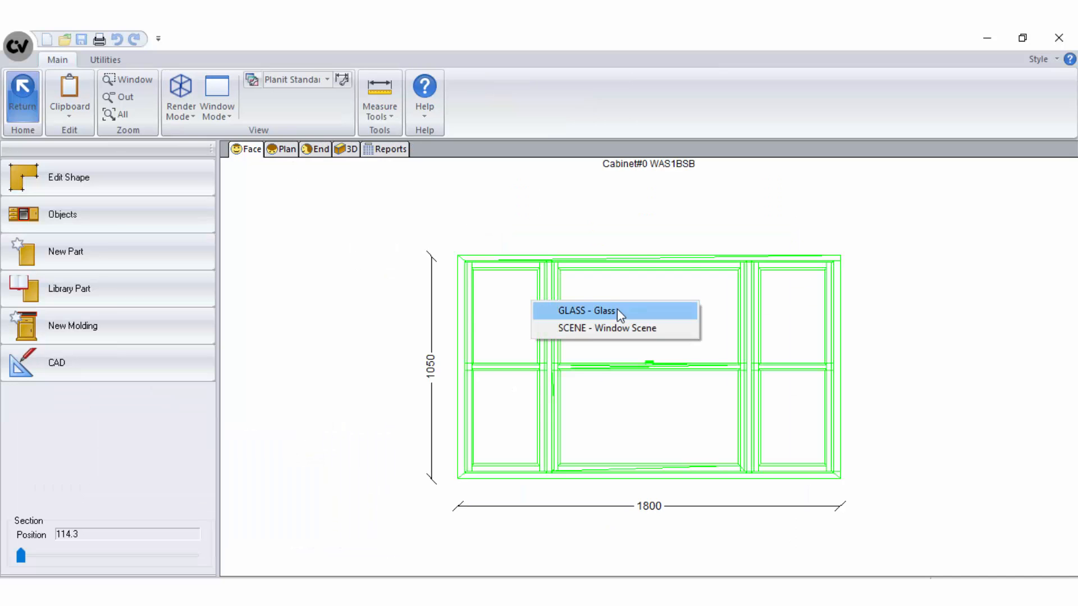
left_click(617, 311)
right_click(617, 309)
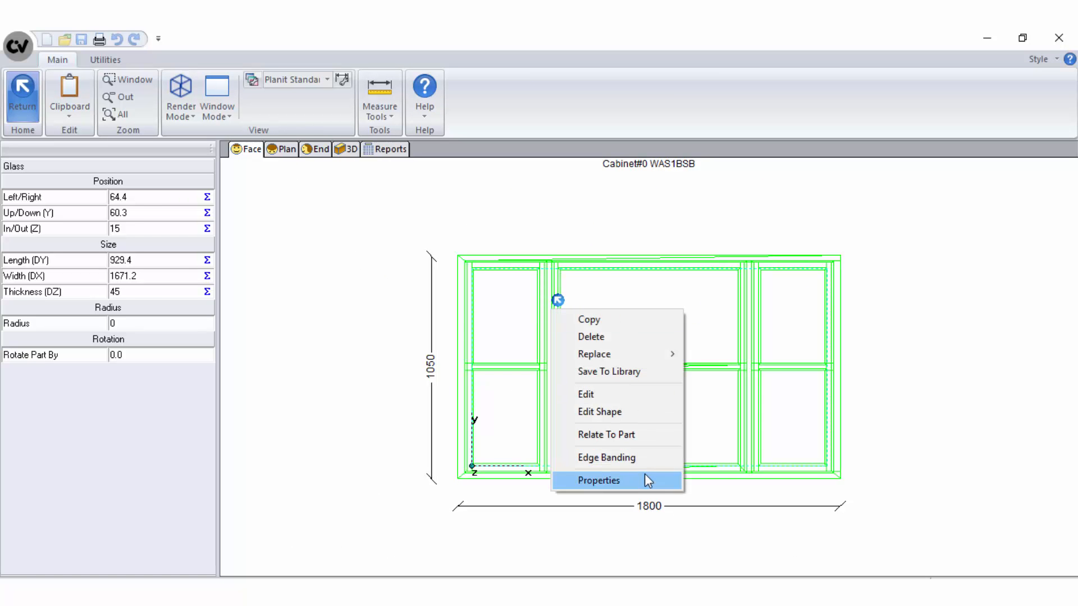
left_click(634, 338)
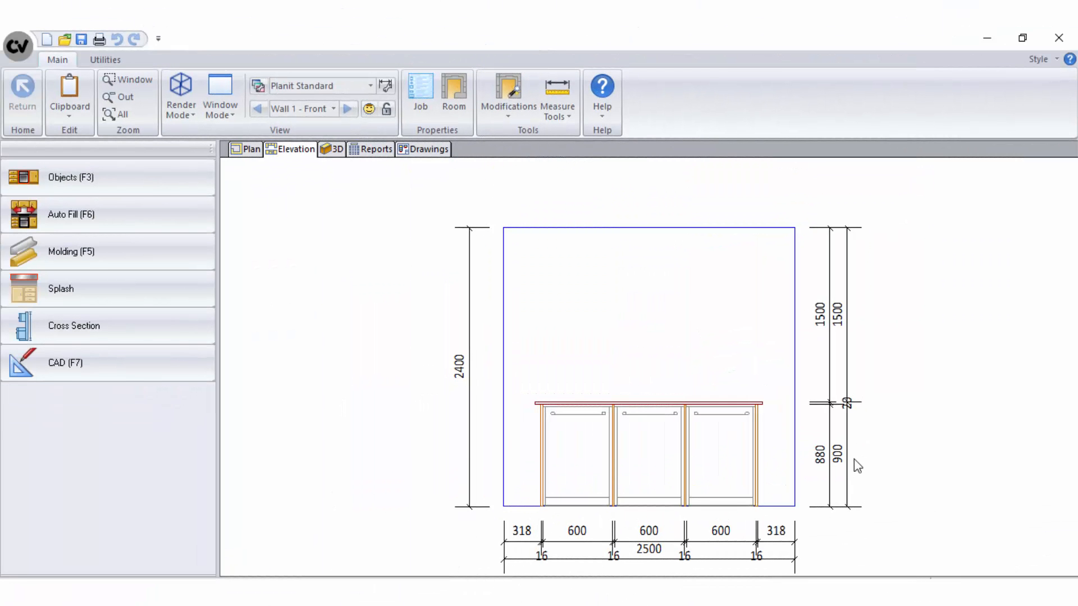
- Open the DW - 1 dishwasher in the wall elevation for part editing and open the properties of its front Appliance part
left_click(157, 178)
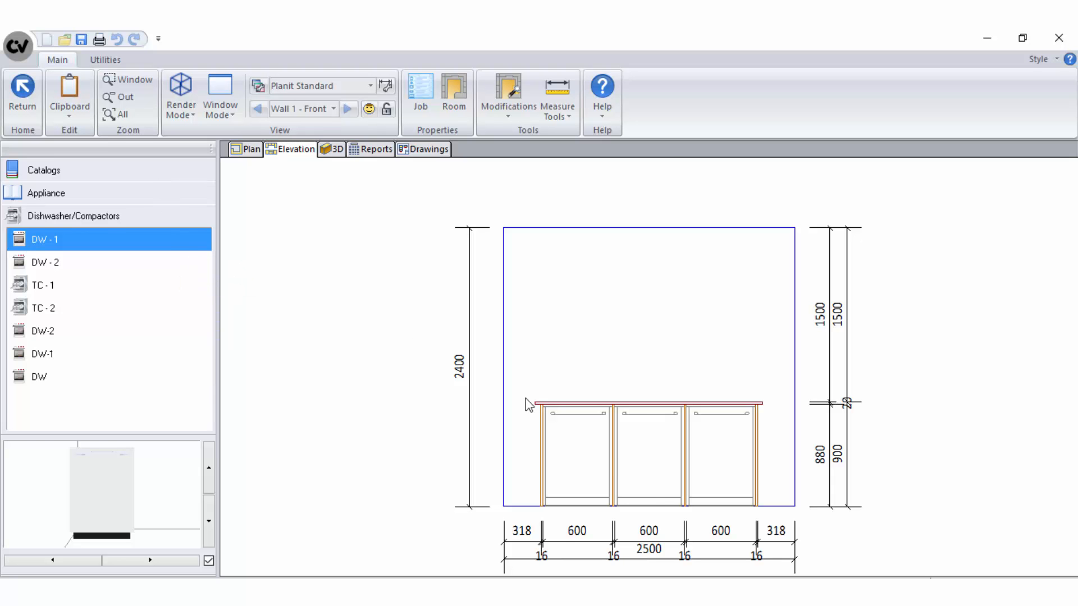
right_click(532, 413)
left_click(597, 521)
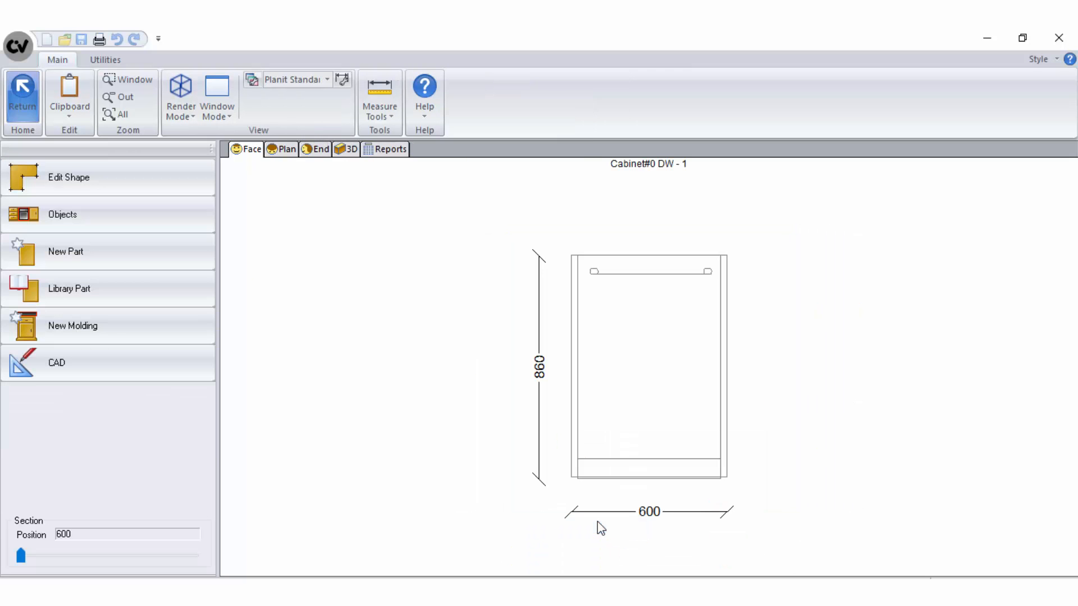
left_click(638, 373)
left_click(647, 394)
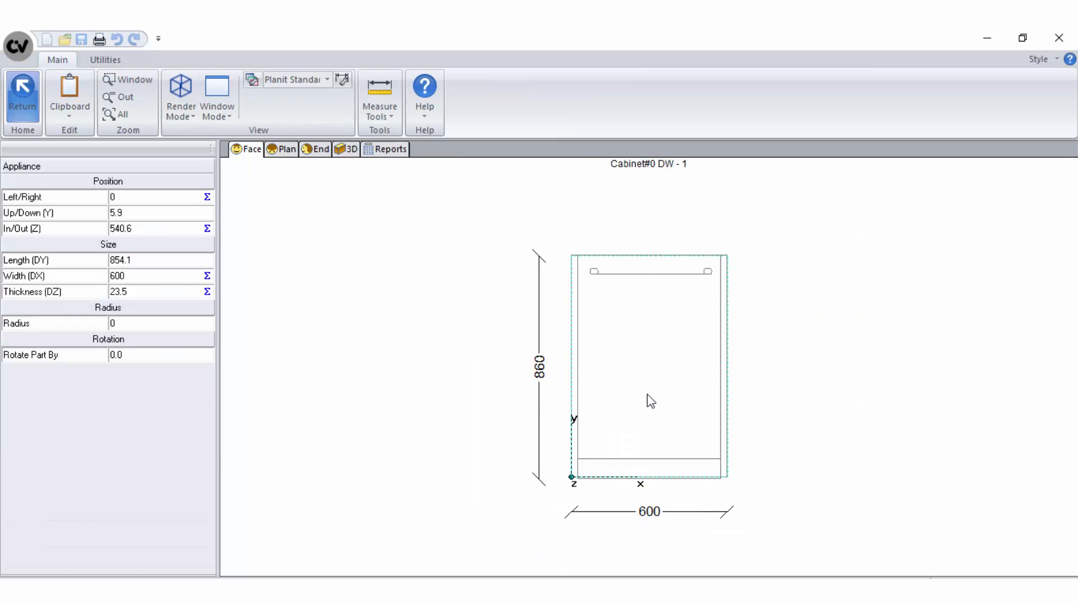
right_click(649, 400)
left_click(666, 561)
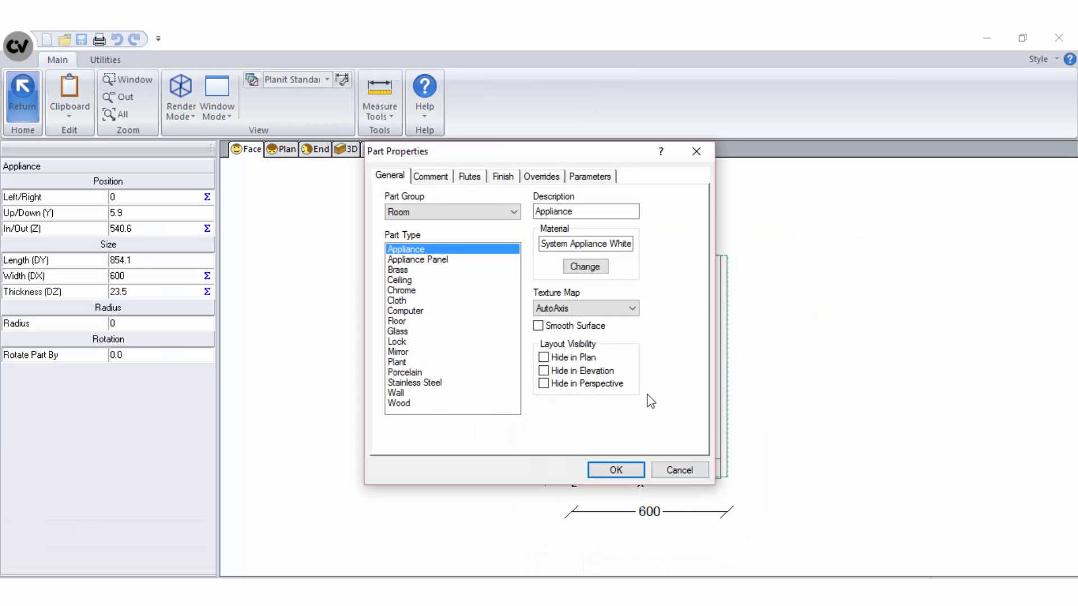
- Apply the DW 1 texture to the front face of the dishwasher's Appliance part and return to the room
left_click(503, 177)
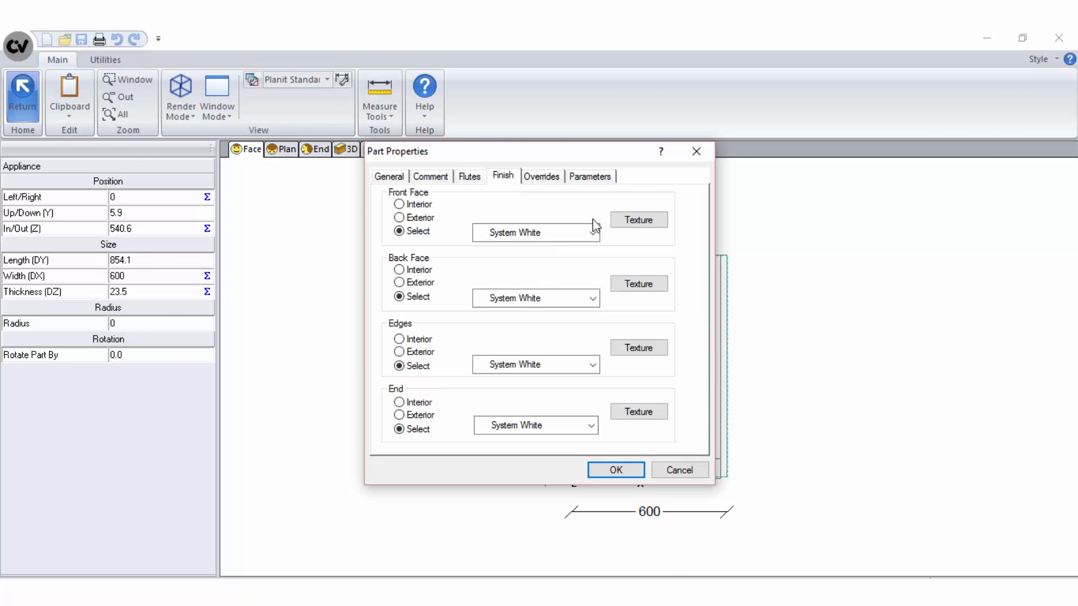
left_click(633, 220)
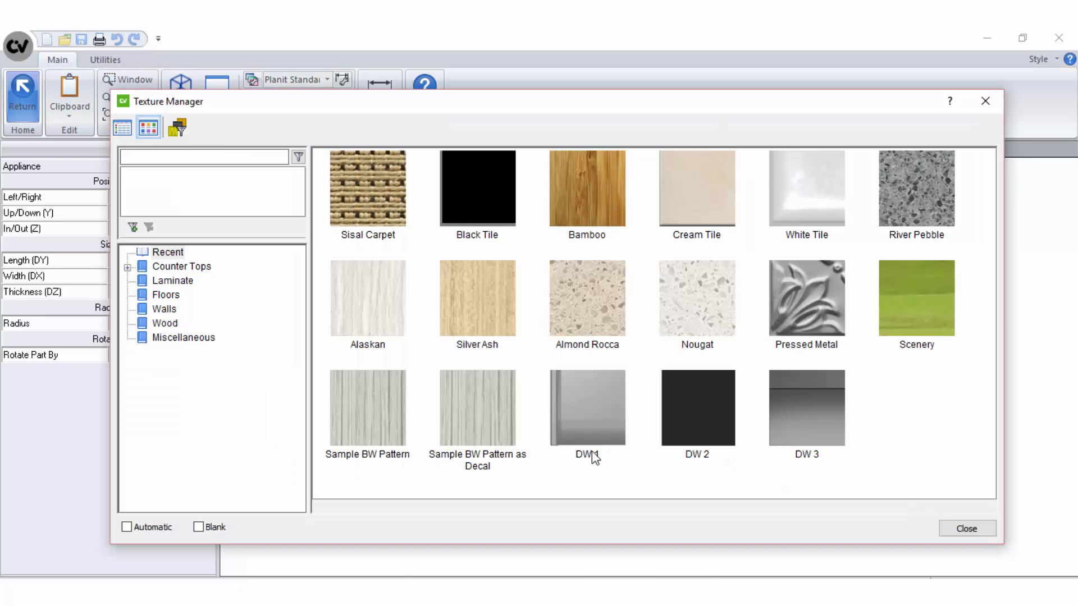
double_click(593, 429)
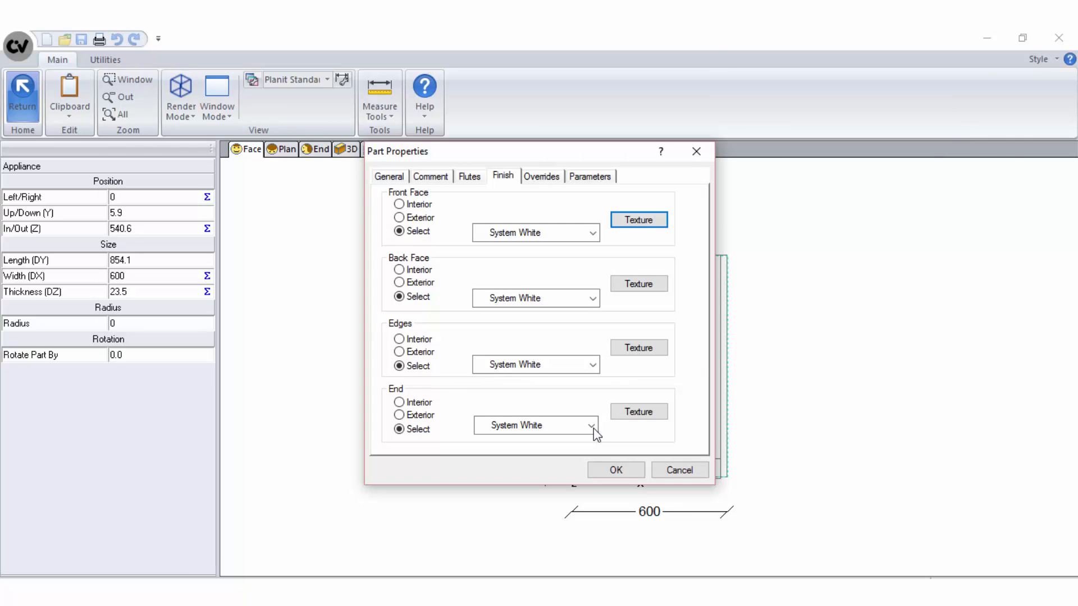
left_click(620, 472)
left_click(39, 107)
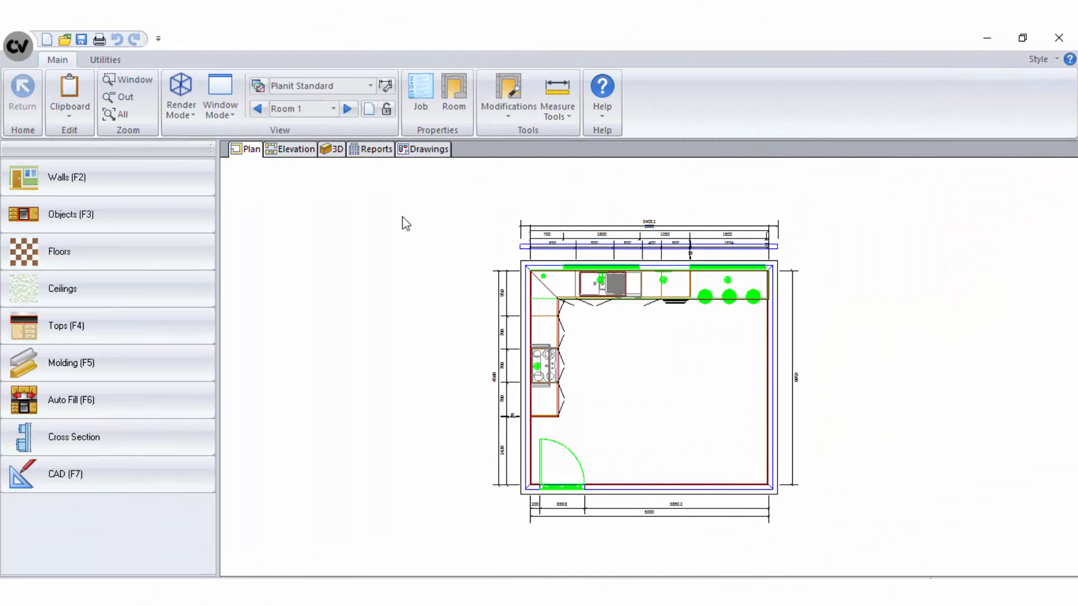
- Rotate Room 1 in 3D to face the kitchen corner and save the view as Camera 4
left_click(330, 149)
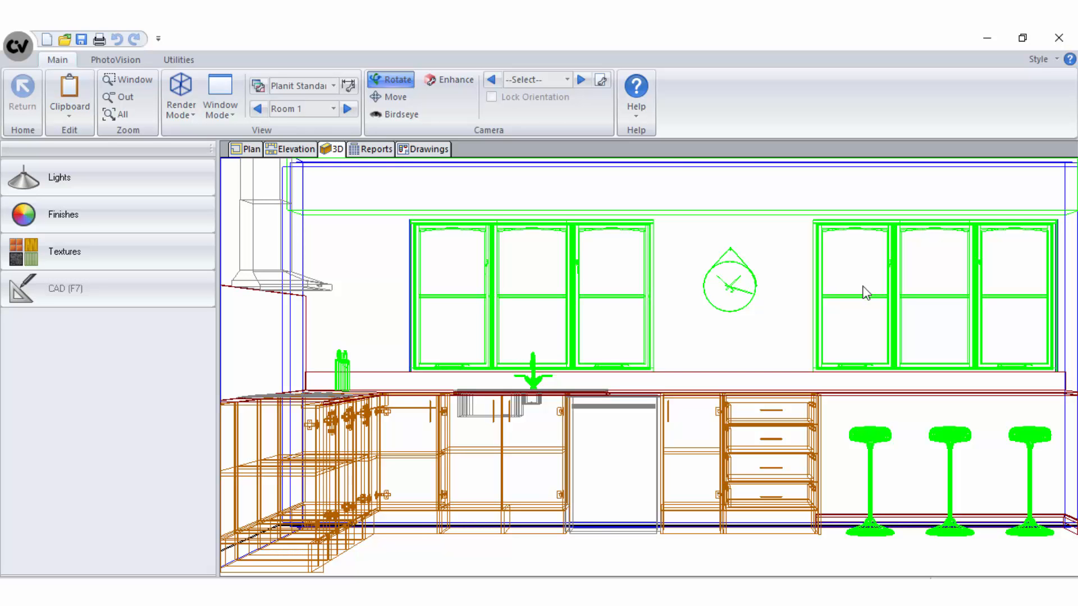
mouse_move(861, 294)
left_mouse_down()
mouse_move(615, 275)
mouse_move(594, 298)
left_mouse_up()
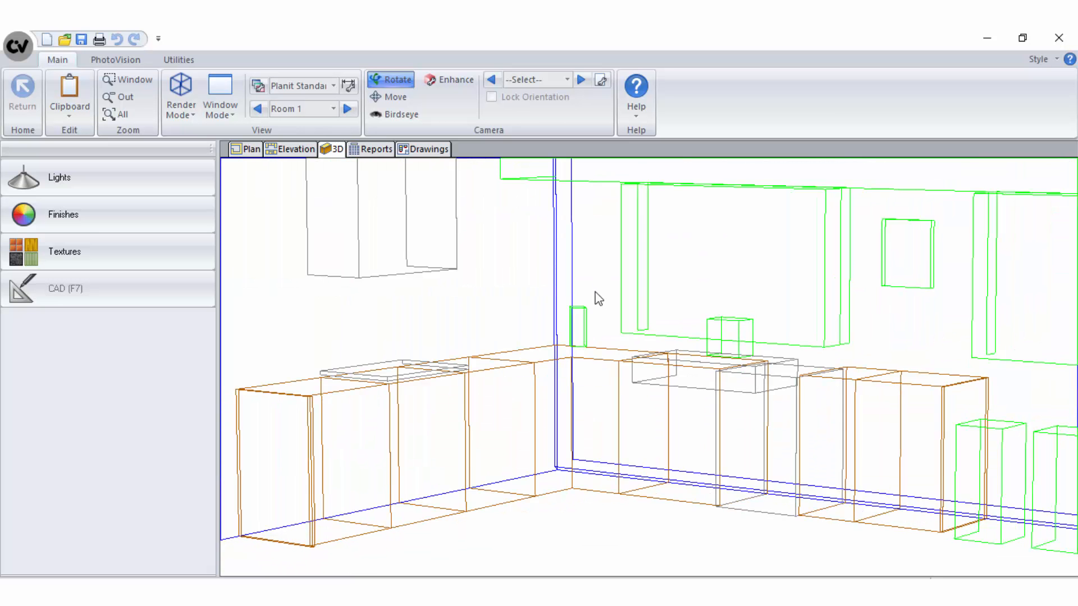
right_click(525, 293)
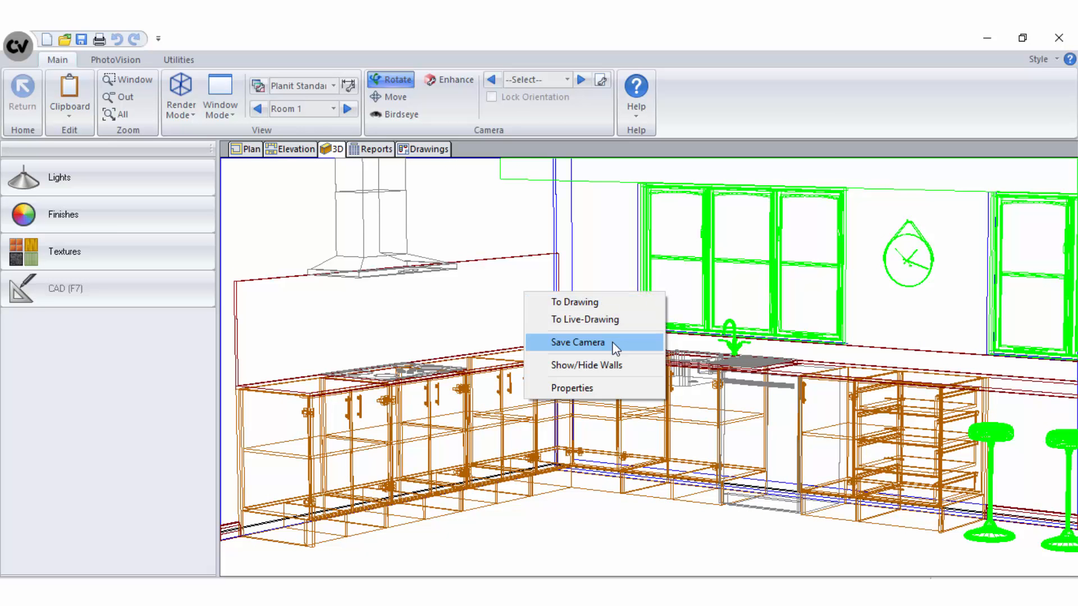
left_click(578, 341)
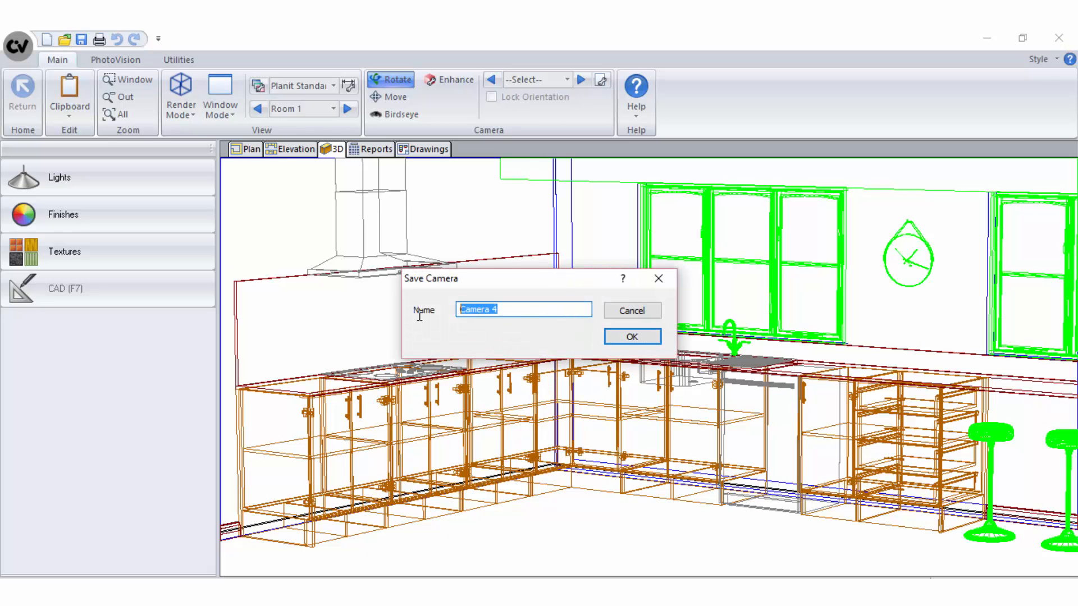
left_click(652, 335)
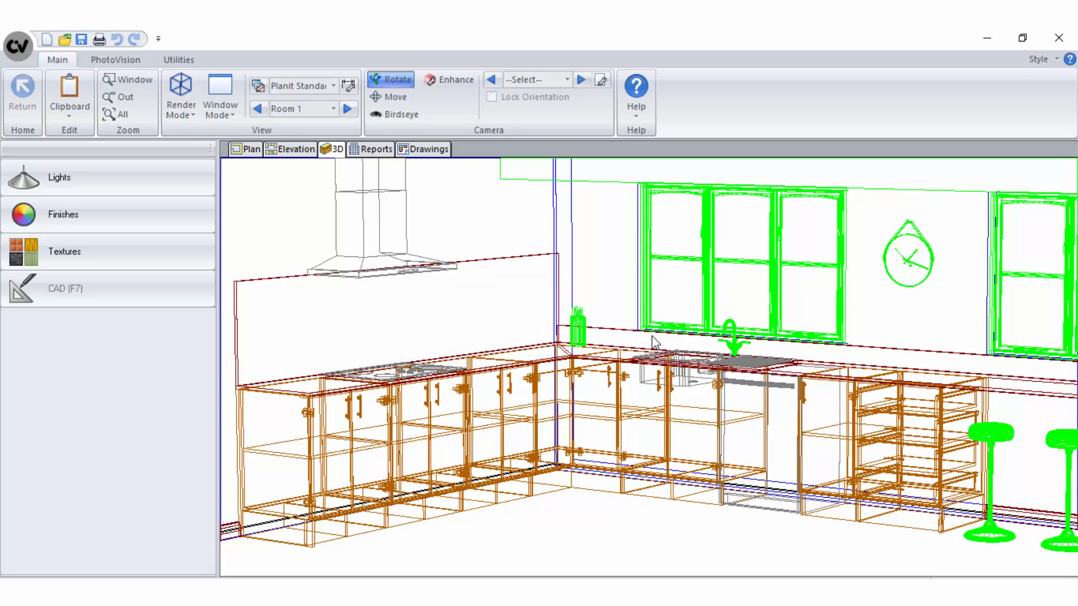
- Recall saved Camera 1, move on to Camera 2, and review the Camera List without changing it
left_click(566, 80)
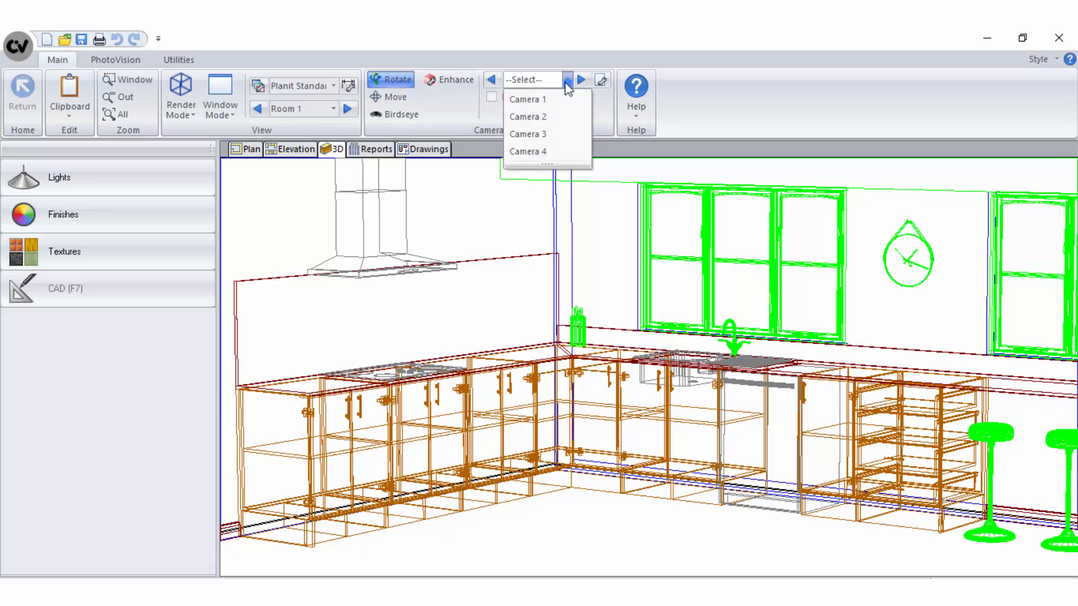
left_click(528, 100)
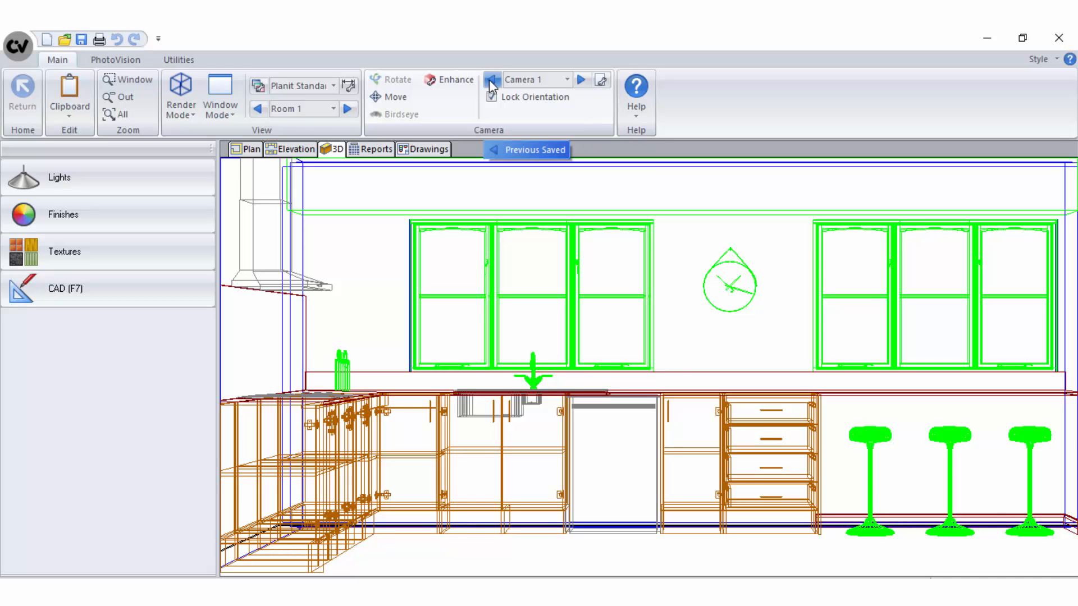
left_click(491, 81)
left_click(581, 80)
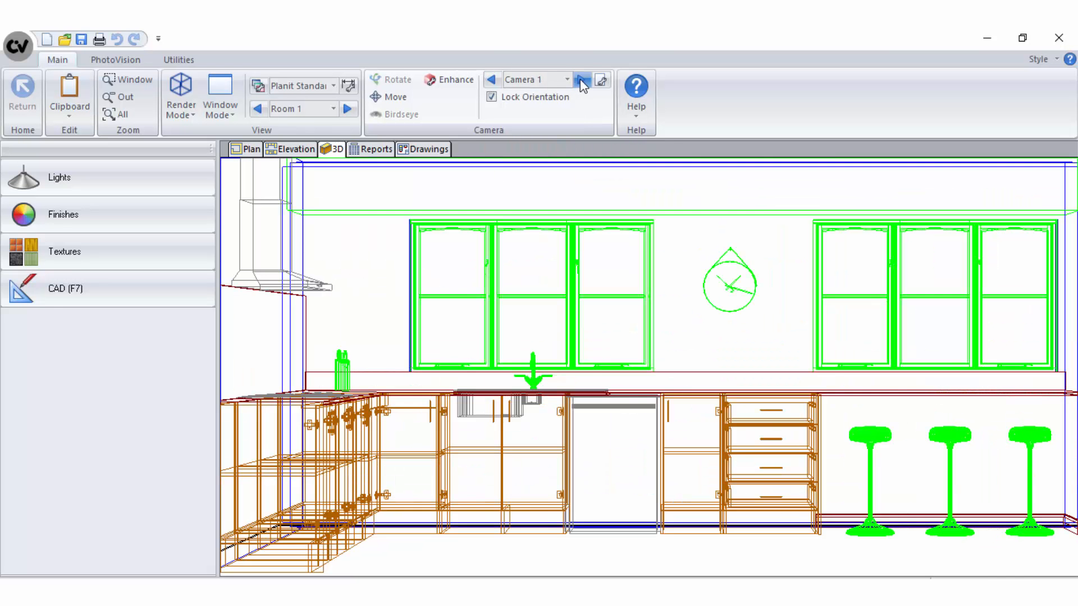
left_click(583, 81)
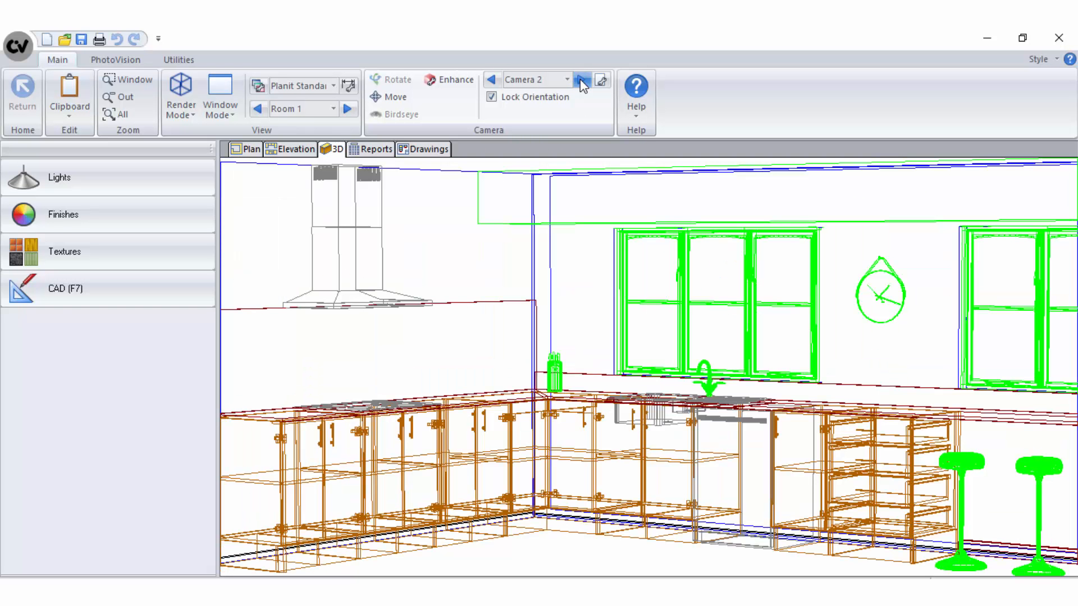
left_click(600, 81)
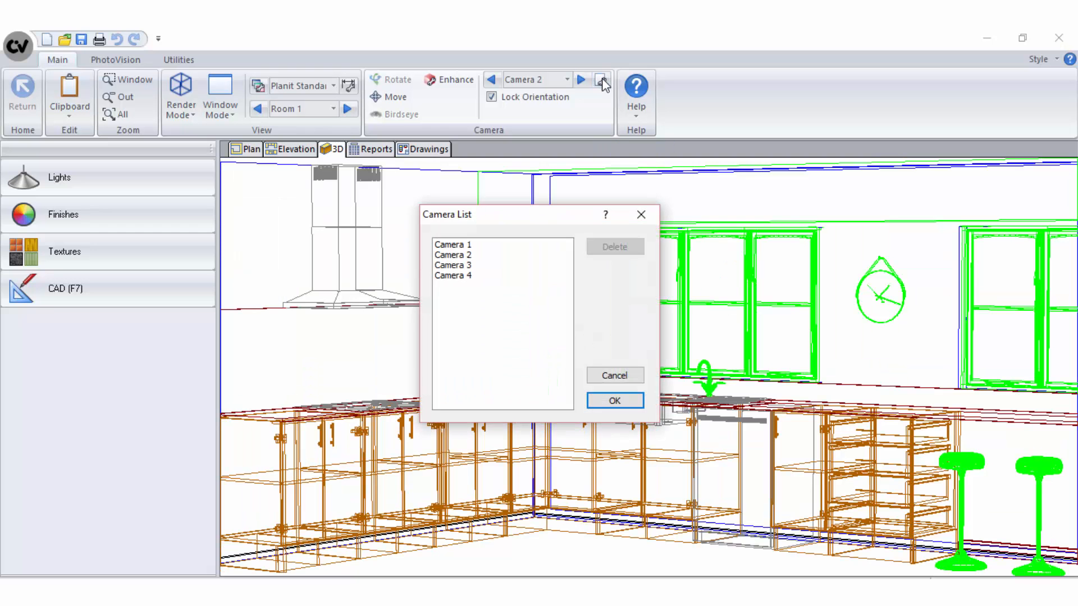
left_click(639, 376)
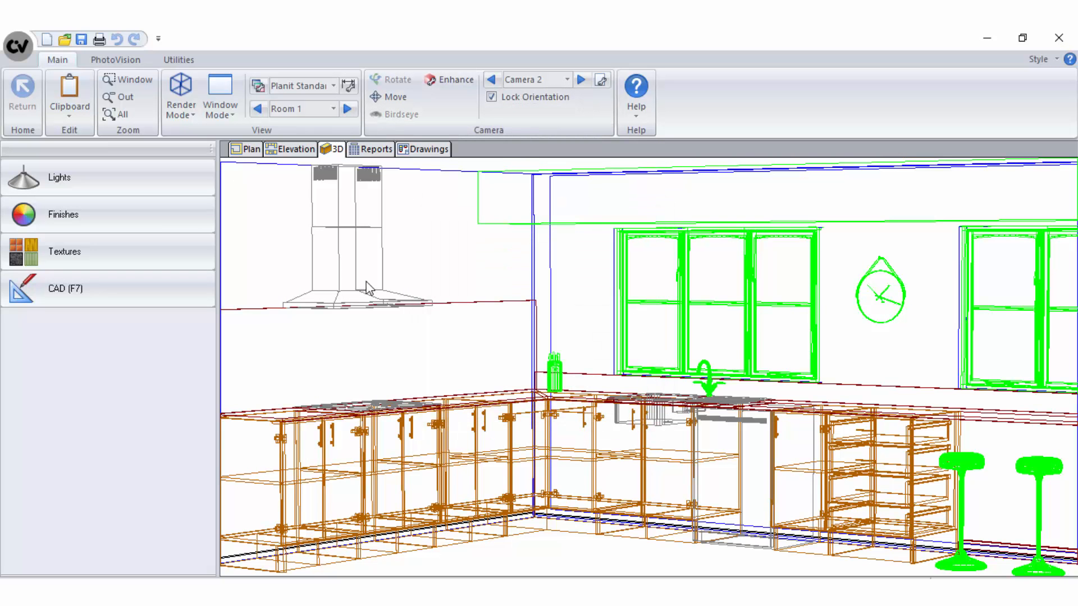
- Unlock the camera orientation in Room 1, rotate to the outside of the door wall, and hide Wall 3 and Wall 4
left_click(492, 98)
left_click_drag(522, 213, 632, 265)
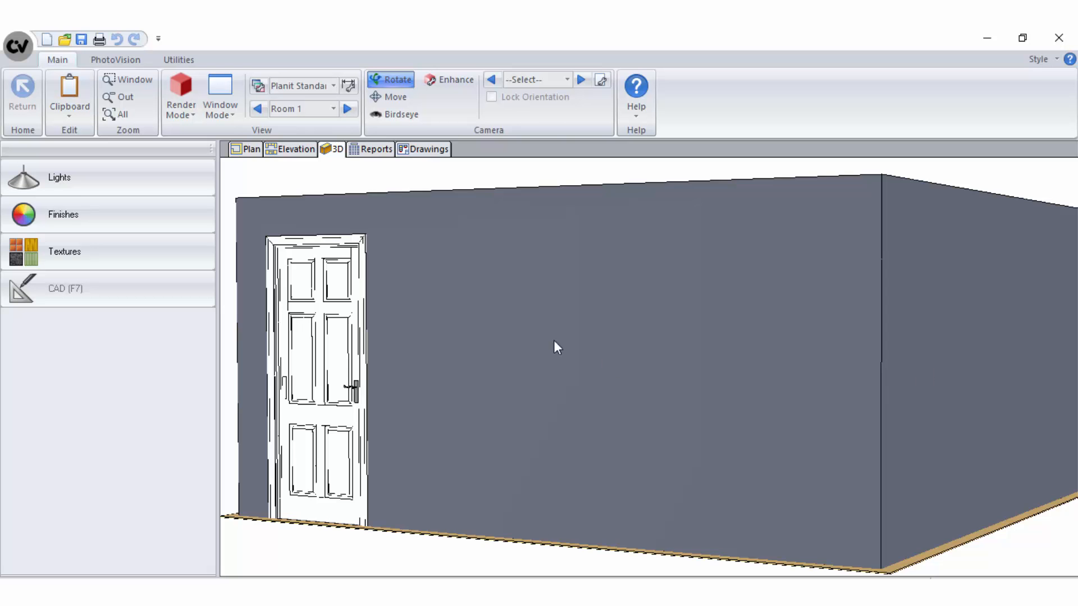
left_click_drag(633, 349, 726, 351)
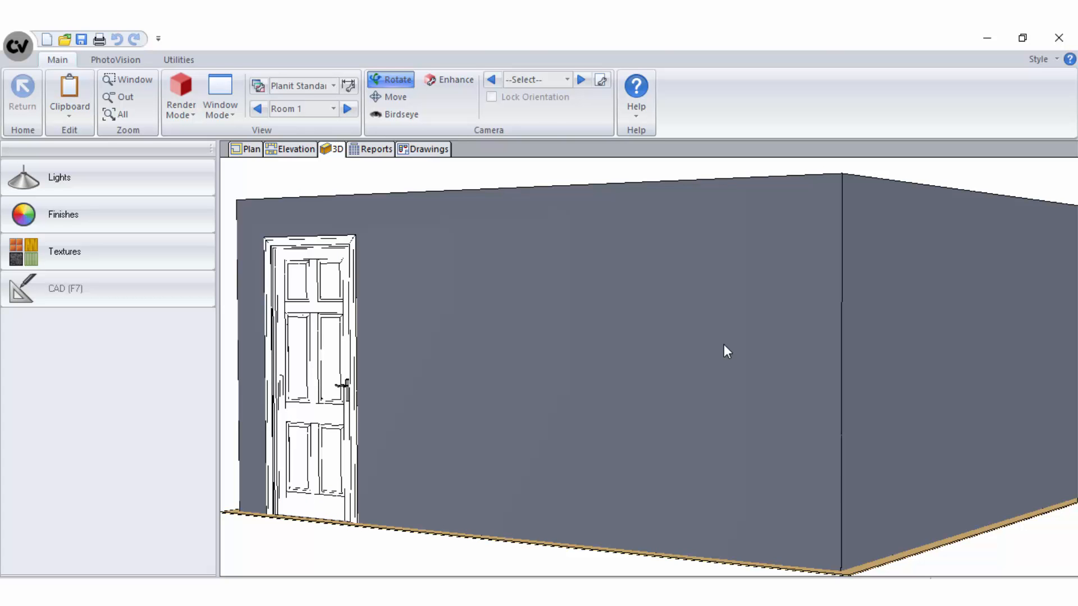
right_click(746, 270)
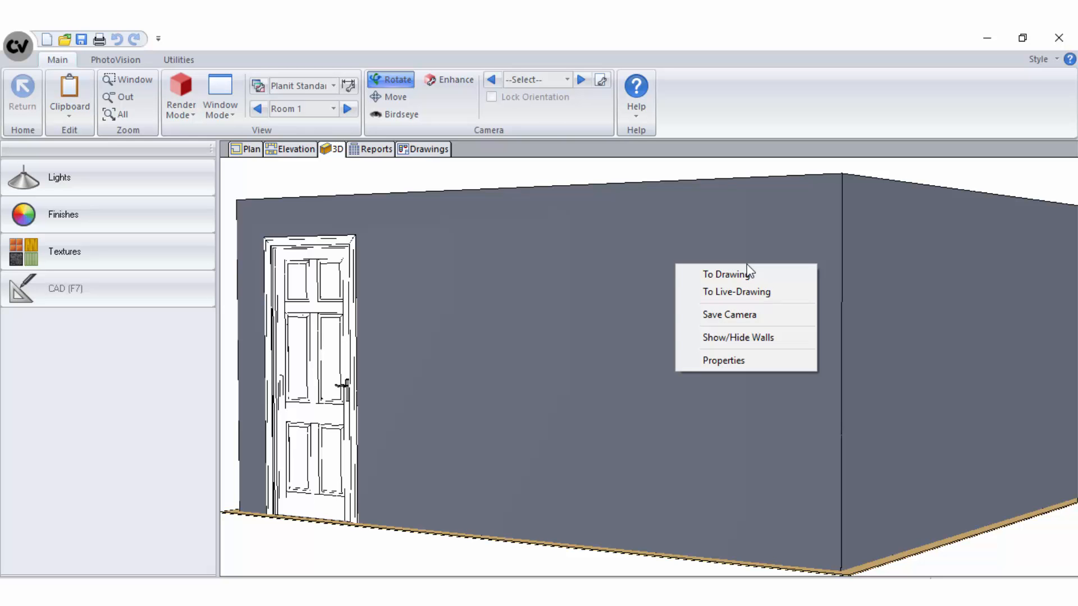
left_click(762, 337)
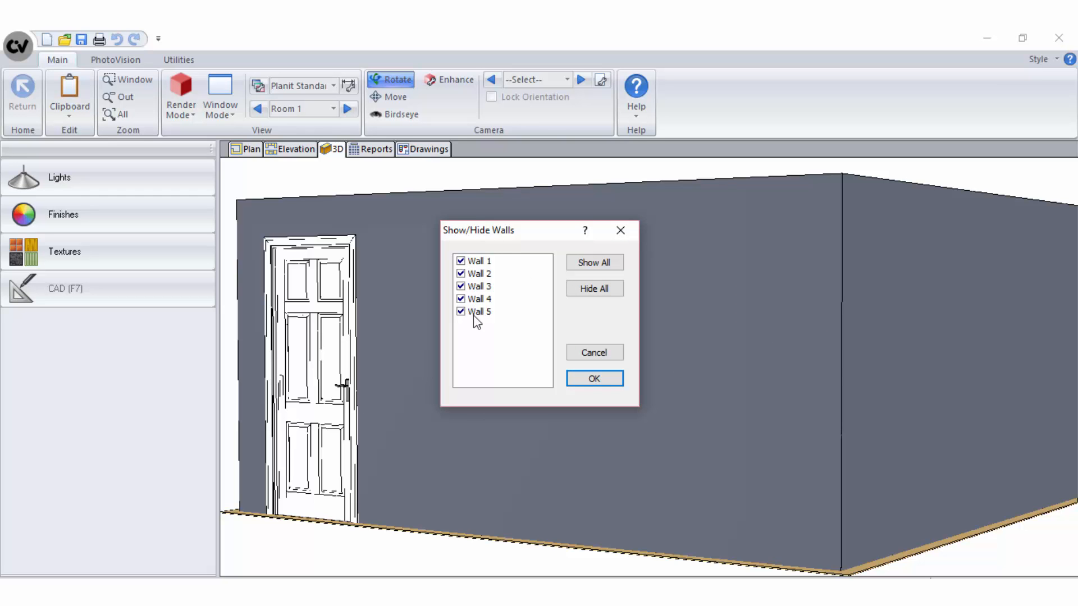
left_click(471, 301)
left_click(460, 287)
left_click(460, 299)
left_click(598, 380)
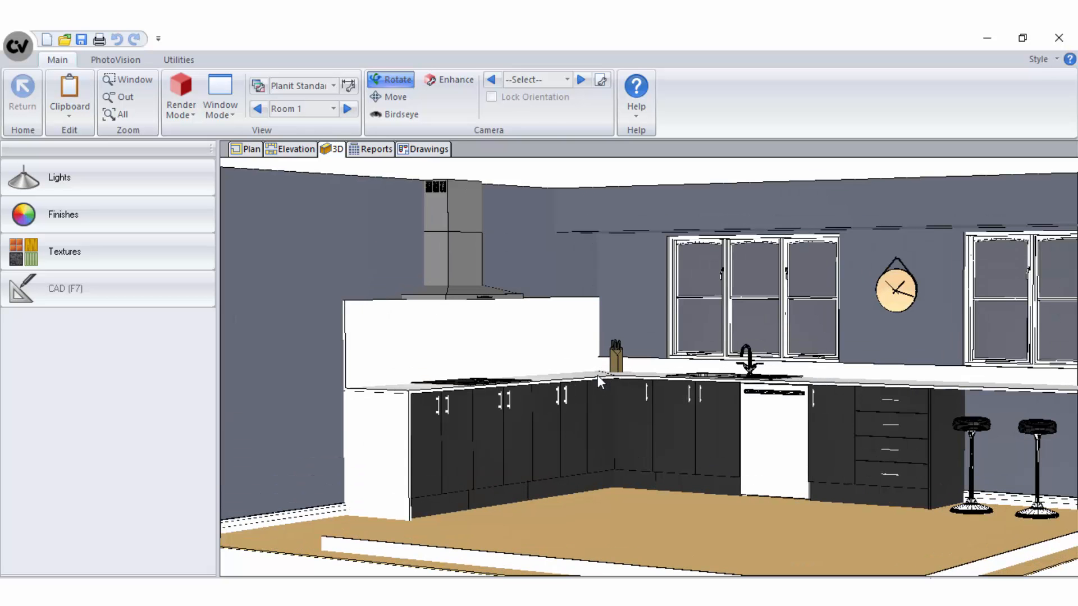
scroll(598, 375, "up", 2)
scroll(597, 375, "up", 2)
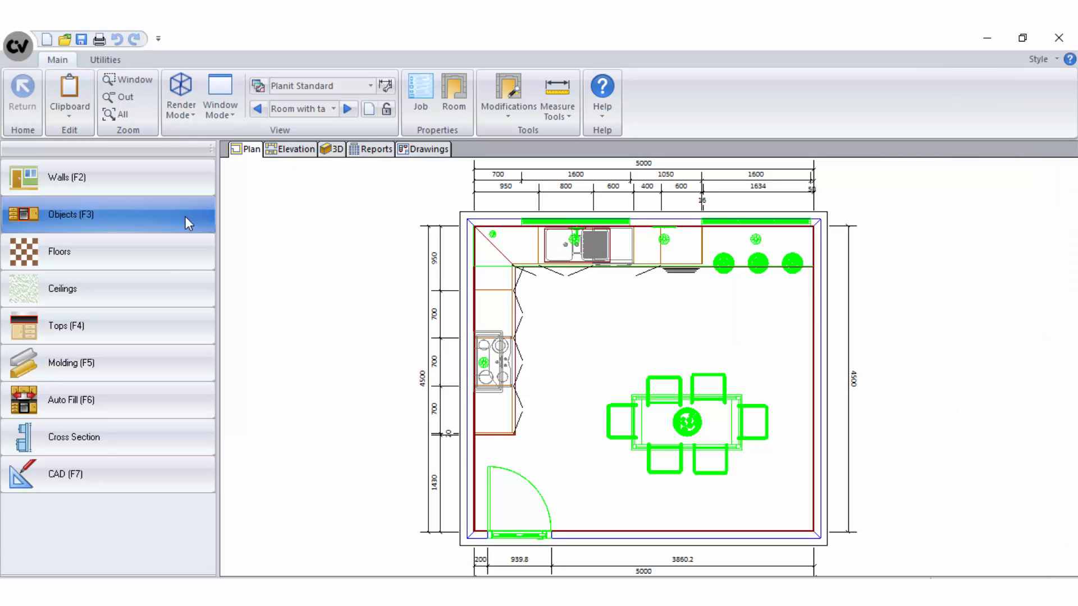
- Place a Large Freestanding Plant from the Furnishing catalog in the room corner beyond the dining table, opposite the kitchen corner
left_click(188, 223)
left_click(47, 219)
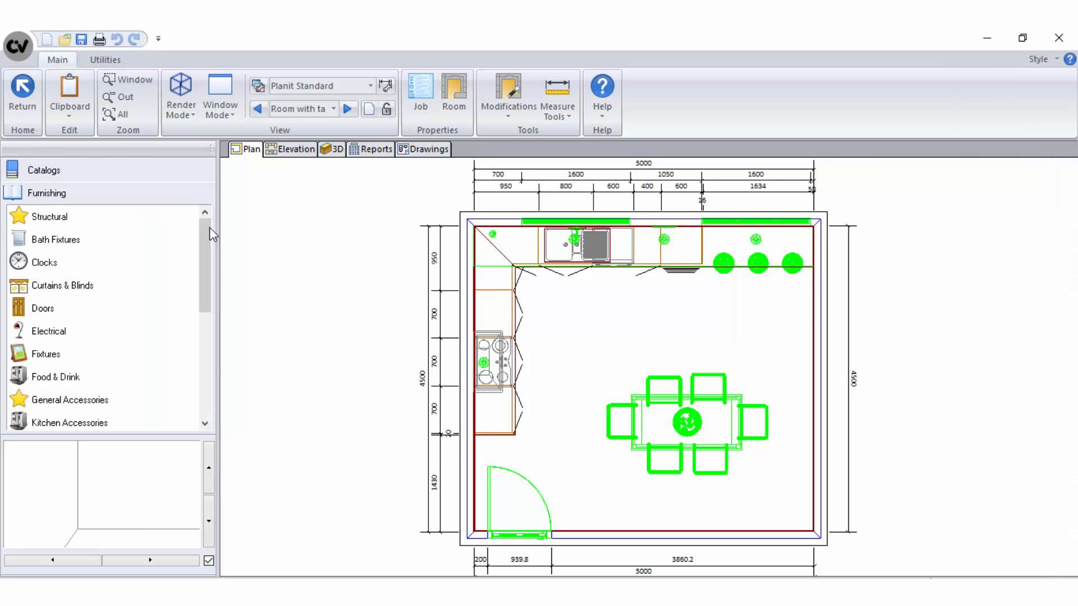
left_click_drag(205, 231, 210, 367)
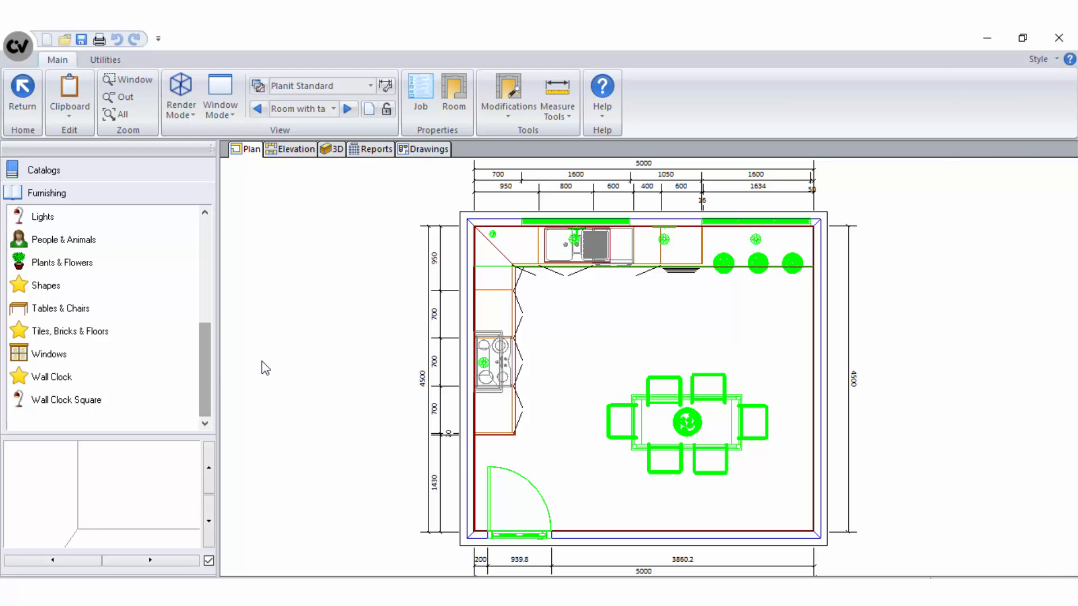
left_click(86, 274)
left_click(72, 262)
left_click_drag(51, 264, 790, 511)
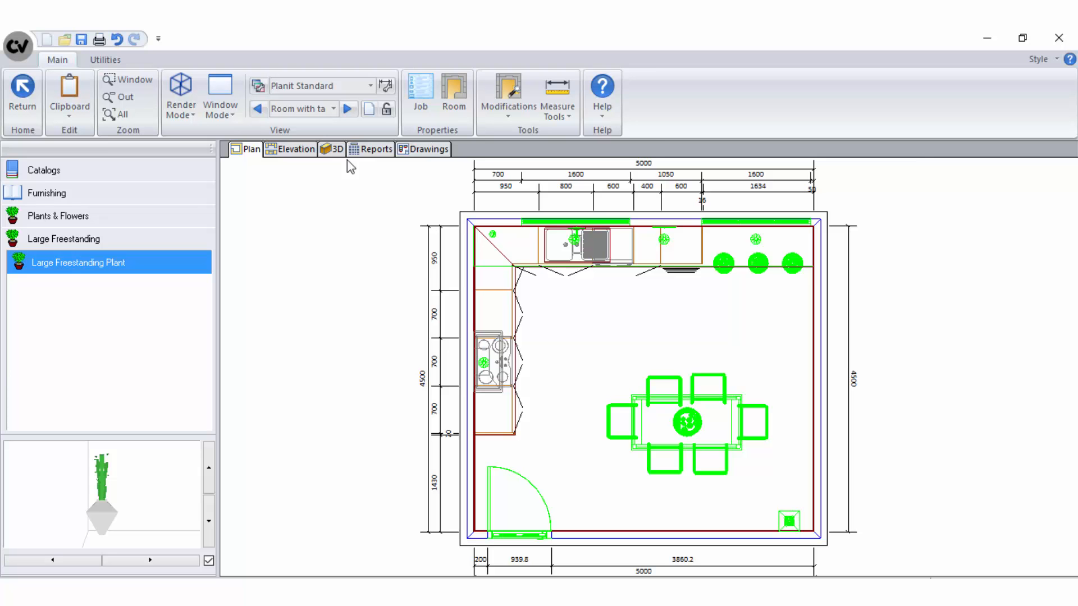
- View the furnished room in 3D from an elevated corner angle
left_click(334, 150)
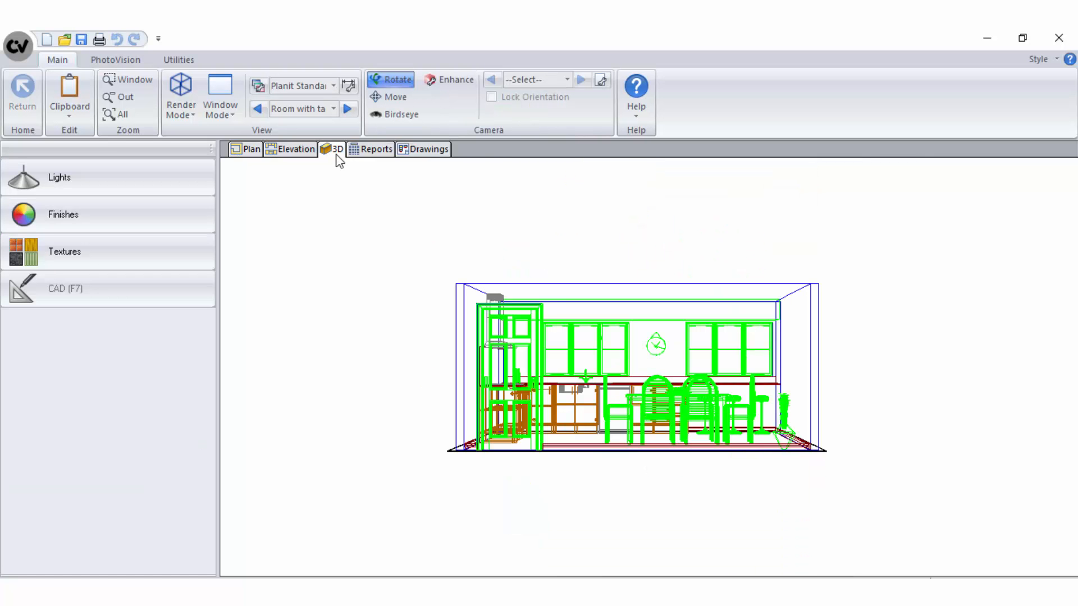
left_click_drag(411, 315, 616, 405)
scroll(614, 401, "up", 5)
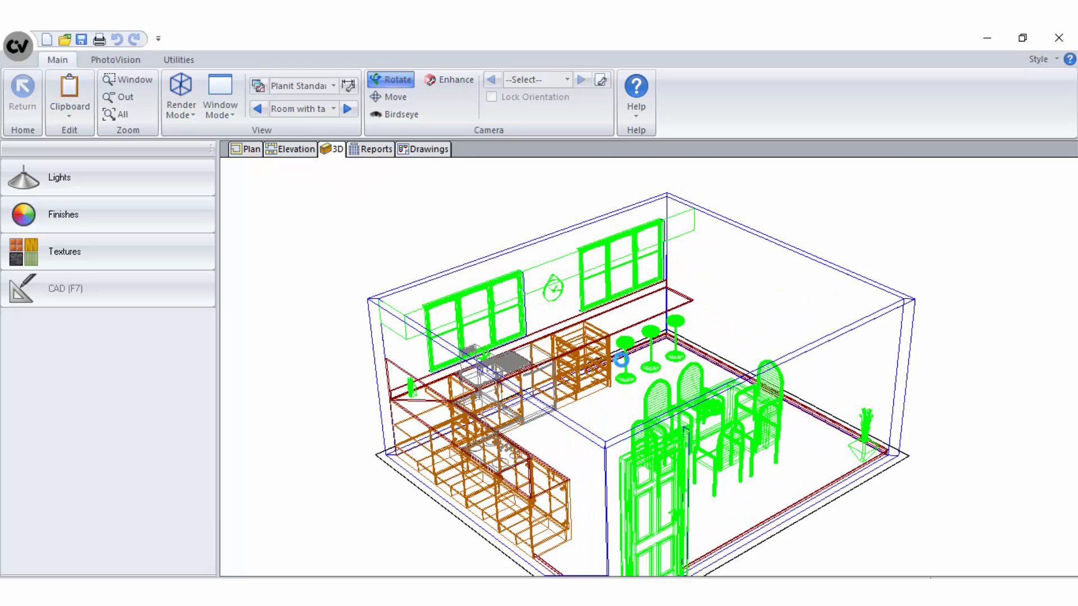
- Produce a Full Architectural render of the room in a closer view centred on the bar stools and drawer cabinet
scroll(623, 360, "up", 2)
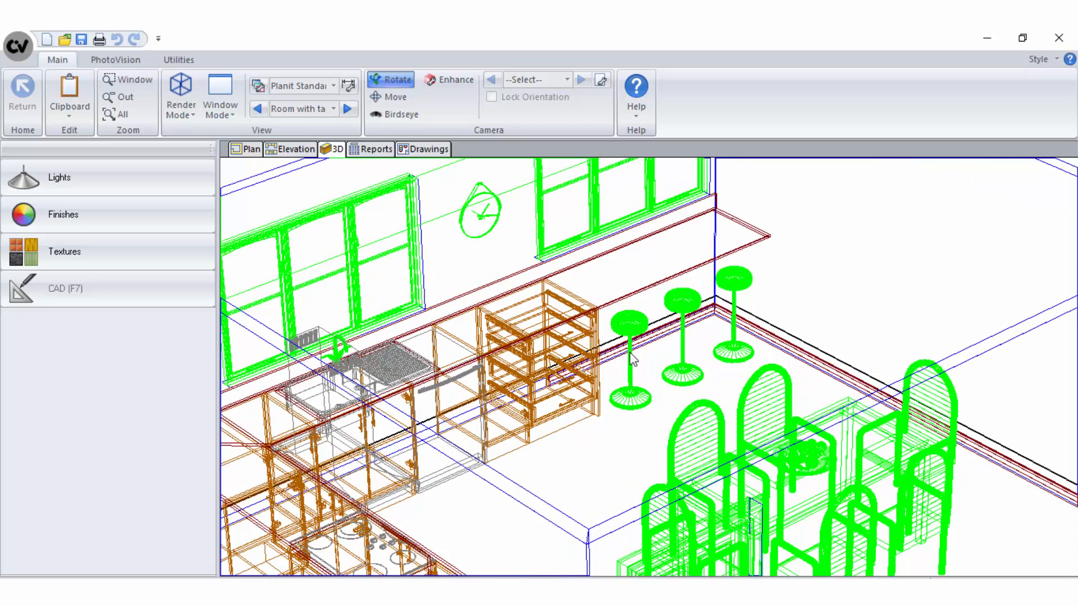
left_click_drag(634, 359, 635, 408)
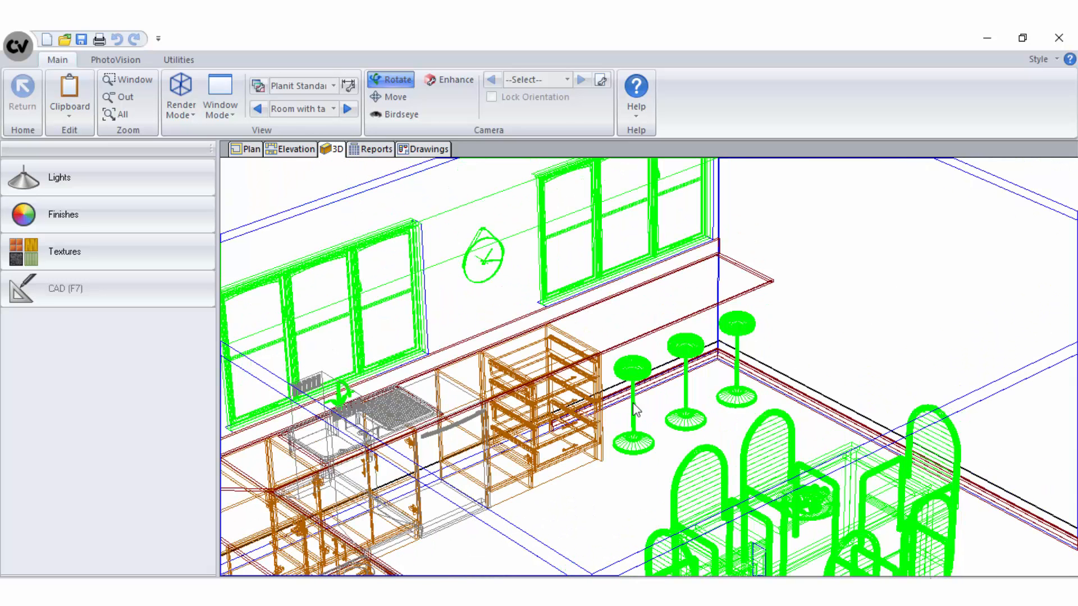
left_click(116, 59)
left_click(138, 112)
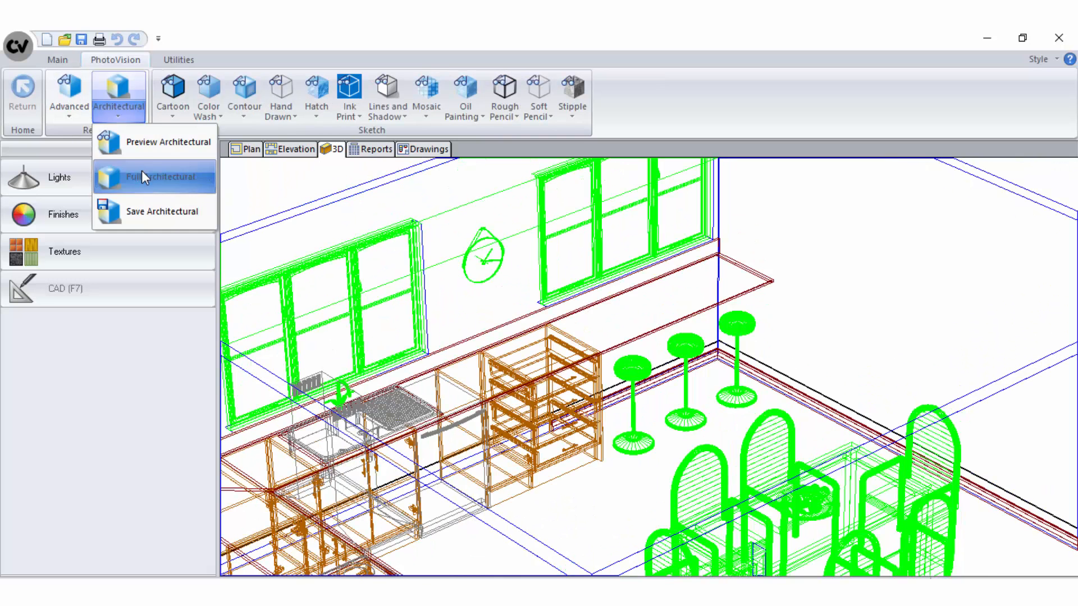
left_click(141, 170)
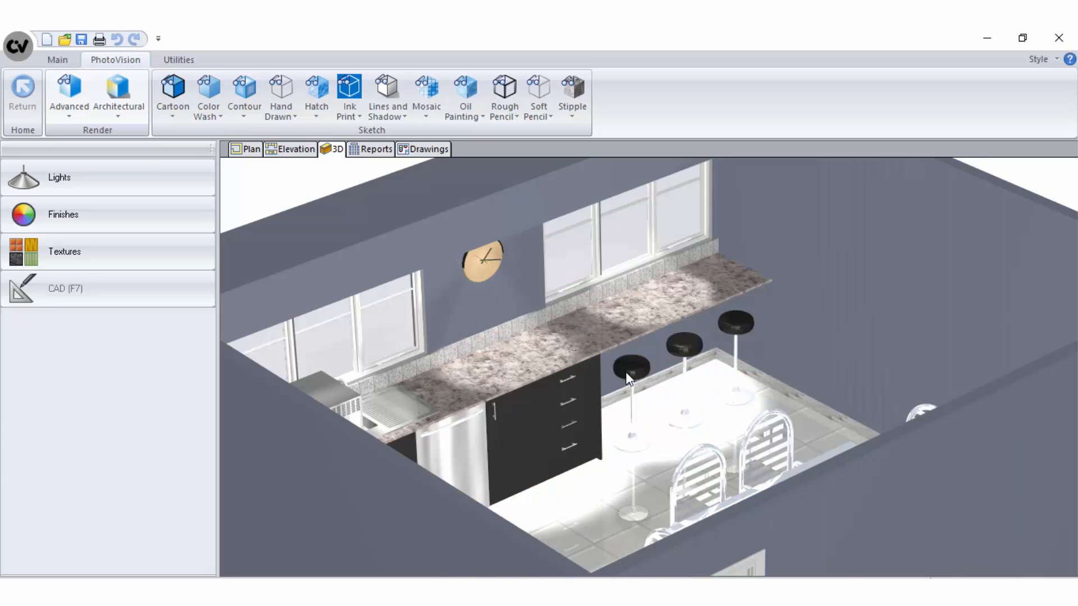
- Return to the plan of the room and update the job's Materials with the latest database changes
left_click(252, 150)
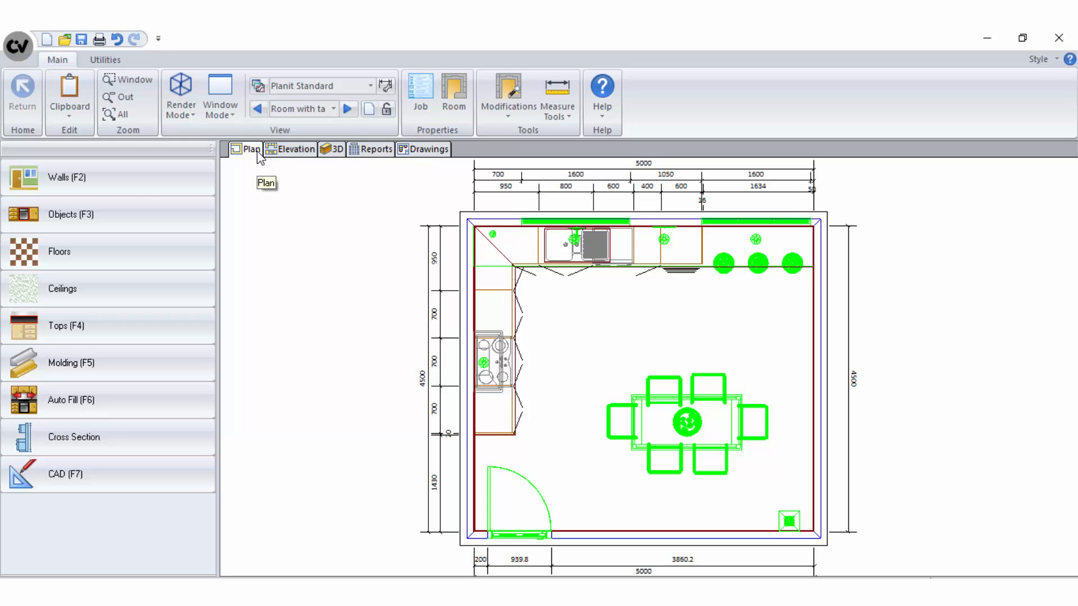
left_click(107, 59)
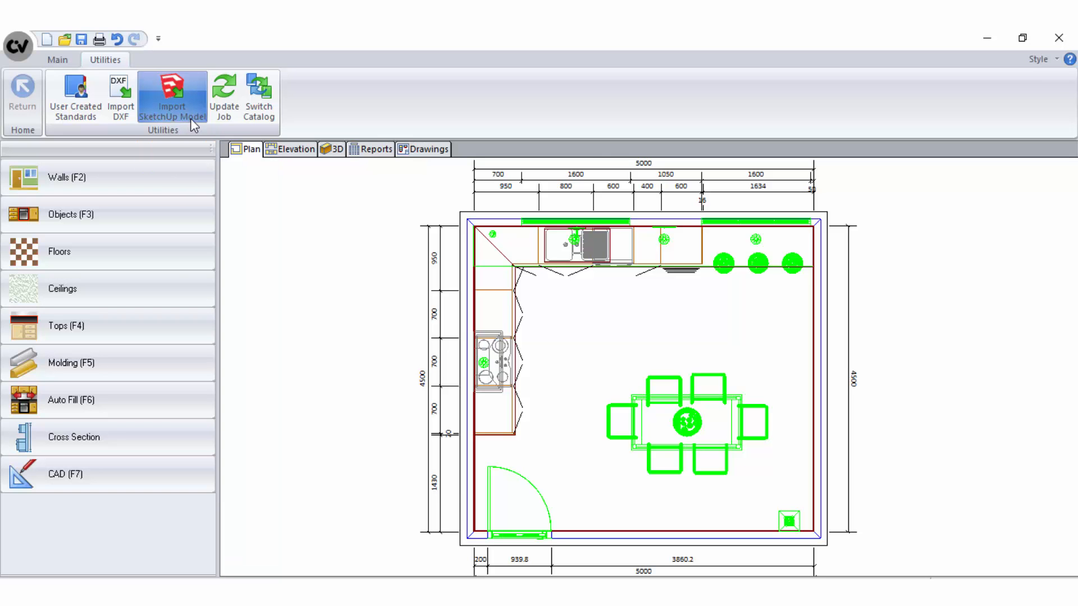
left_click(57, 60)
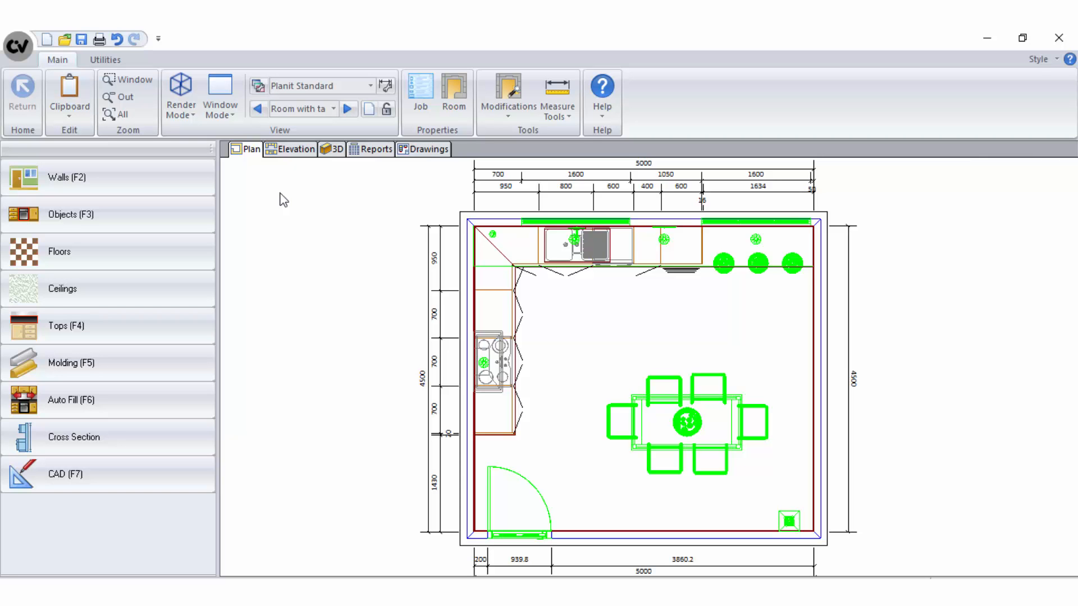
left_click(106, 60)
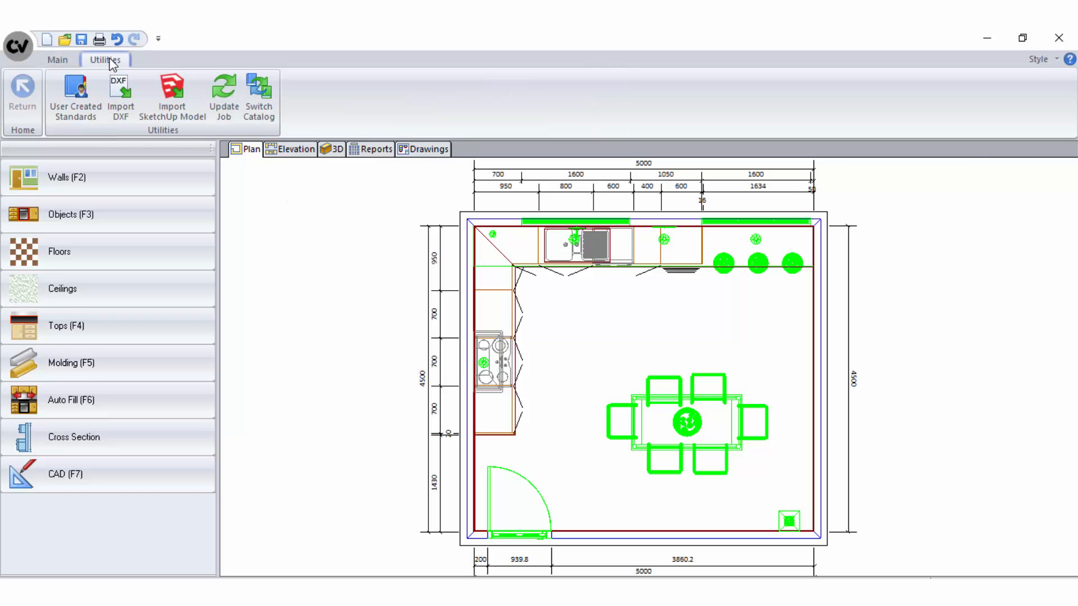
left_click(241, 115)
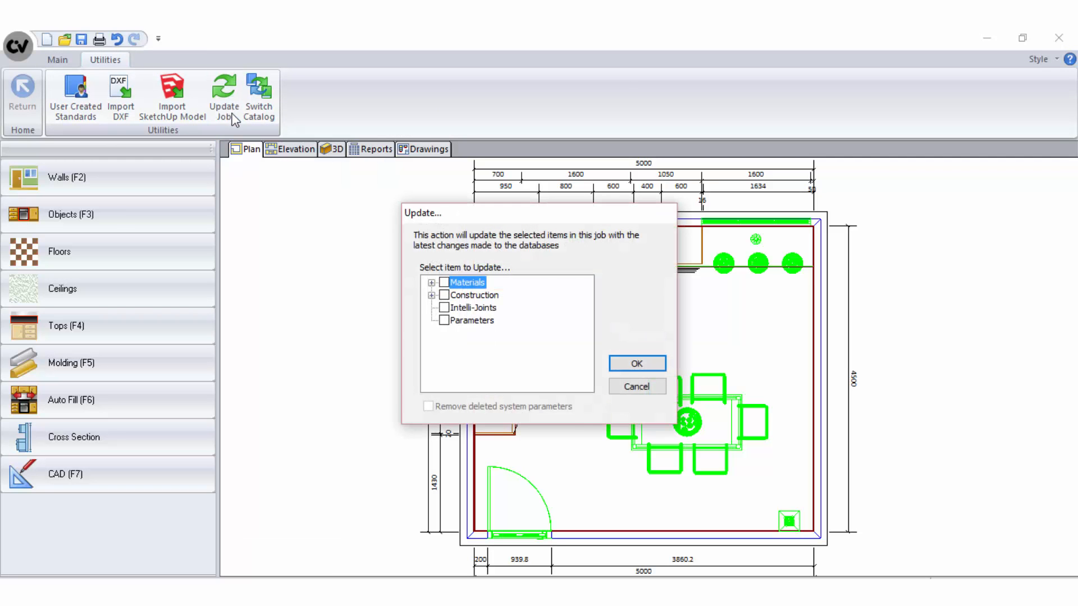
left_click(444, 283)
left_click(637, 364)
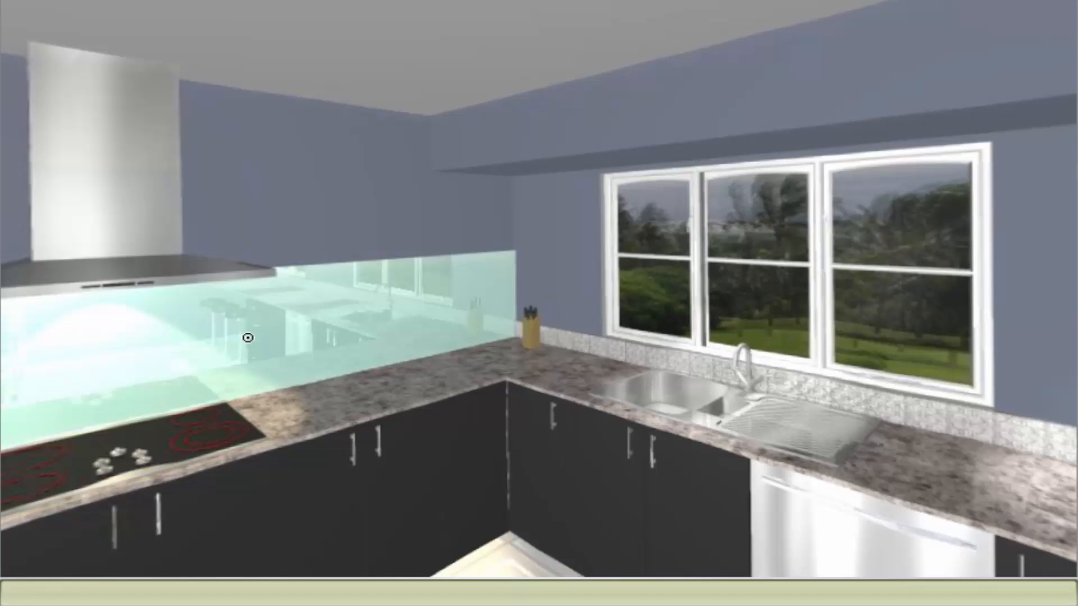
left_click(393, 343)
left_click_drag(393, 344, 393, 352)
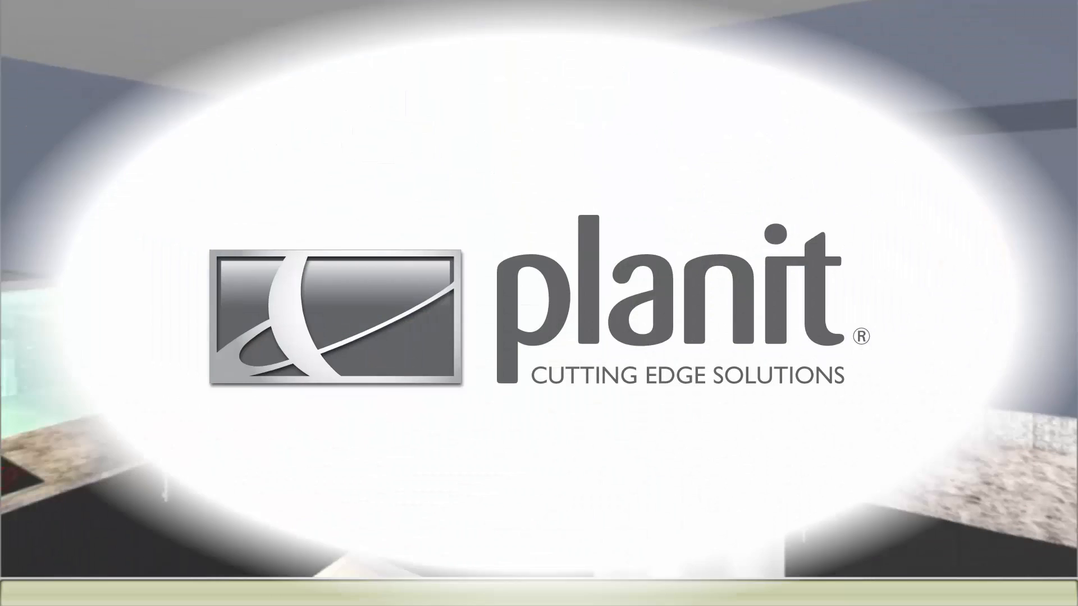